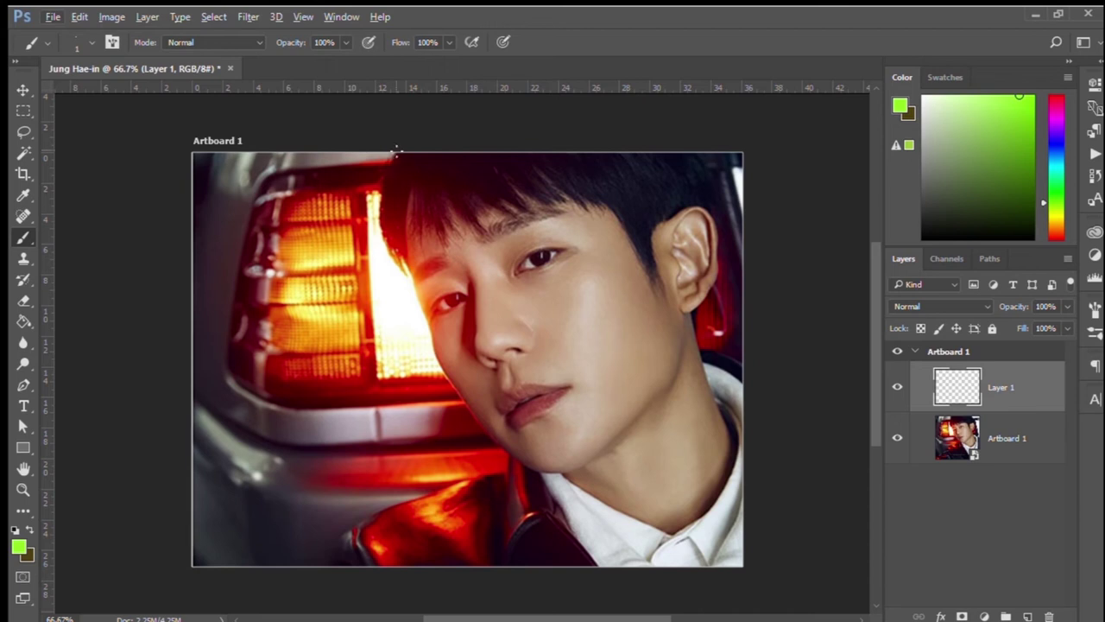
Lock the photo layer, set brush opacity to 50%, and trace the head, jaw, neck, collar and lapels
drag(1011, 389, 1002, 440)
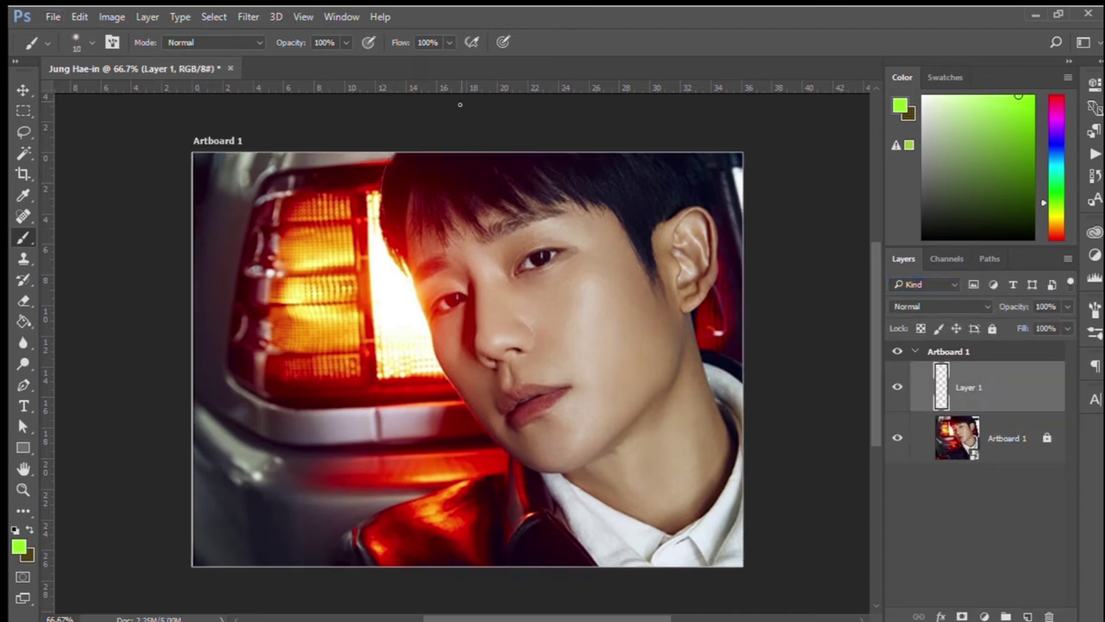
key(5)
mouse_move(384, 155)
mouse_down()
mouse_move(713, 399)
mouse_move(734, 475)
mouse_up()
drag(716, 518, 565, 477)
drag(738, 561, 700, 349)
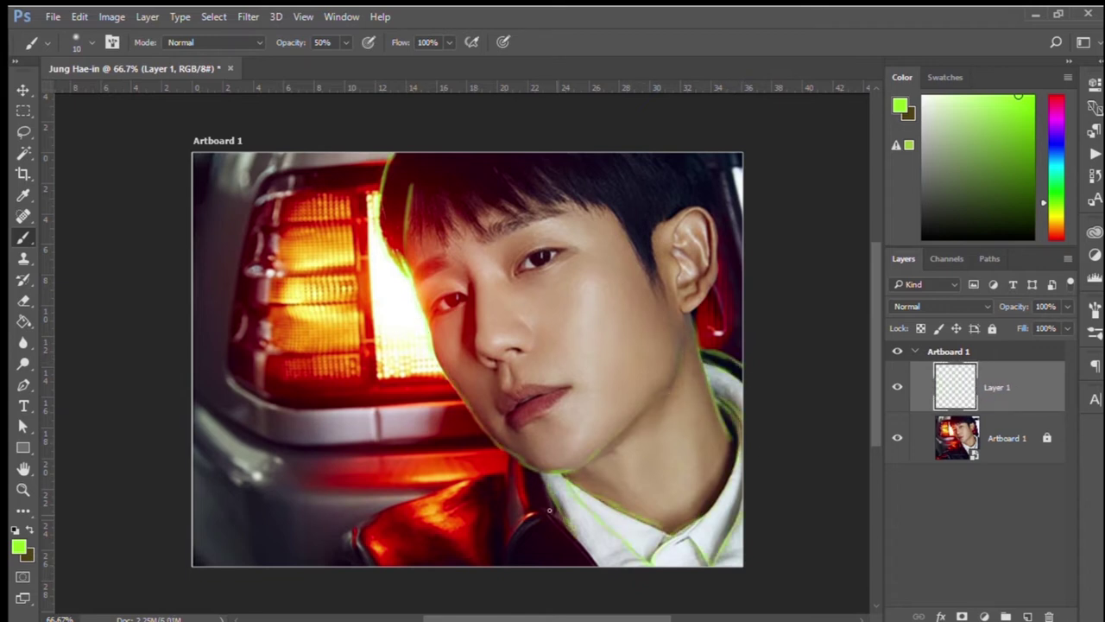
drag(549, 510, 510, 561)
drag(509, 471, 345, 536)
Sketch hair strands across the fringe and outline the ear
drag(418, 181, 415, 233)
drag(449, 177, 484, 246)
mouse_move(493, 160)
mouse_down()
mouse_move(635, 246)
mouse_move(717, 211)
mouse_move(700, 332)
mouse_up()
drag(682, 216, 708, 179)
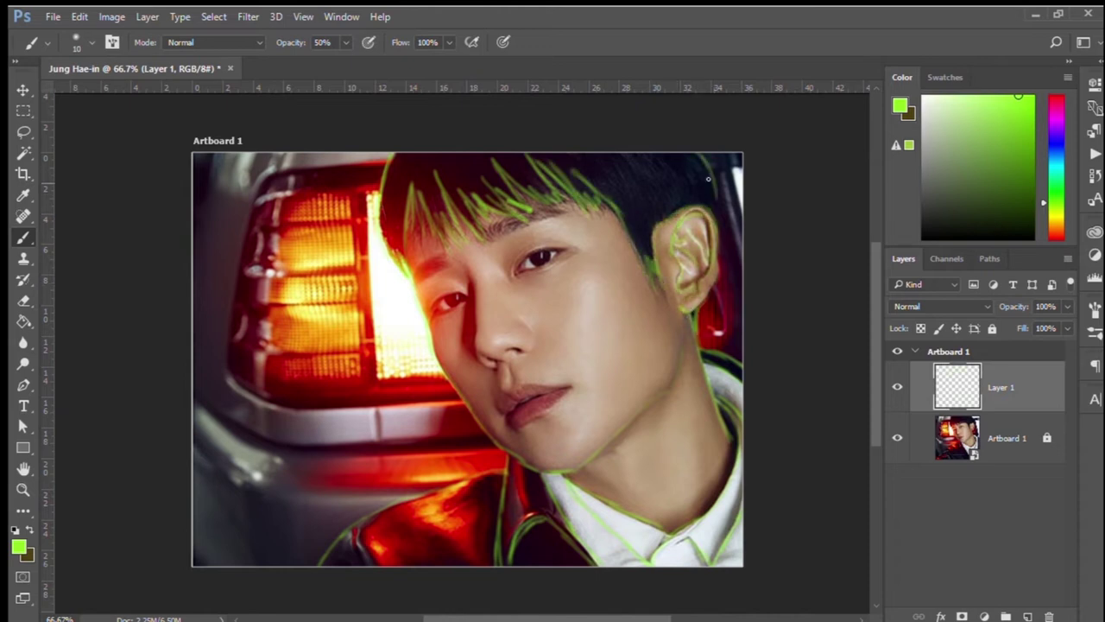
Outline the tail light, its slats, and the car body beneath it
drag(730, 347, 739, 164)
drag(274, 173, 457, 413)
drag(195, 396, 488, 436)
drag(195, 432, 414, 499)
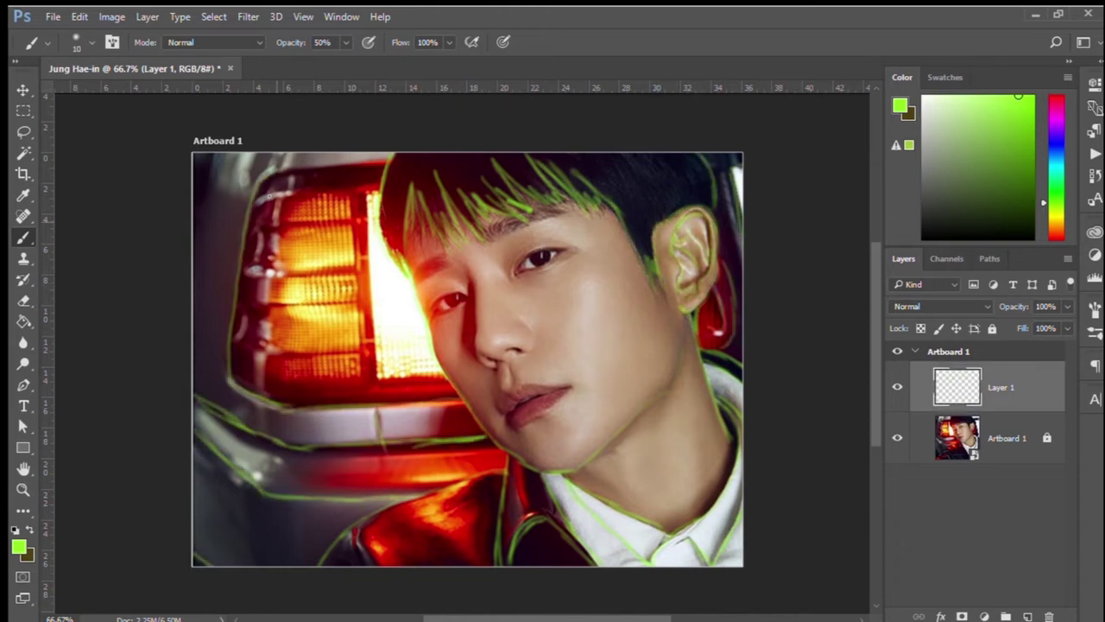
drag(259, 185, 384, 161)
drag(367, 197, 368, 285)
drag(250, 229, 352, 218)
drag(228, 340, 355, 356)
drag(354, 221, 358, 302)
drag(253, 278, 259, 385)
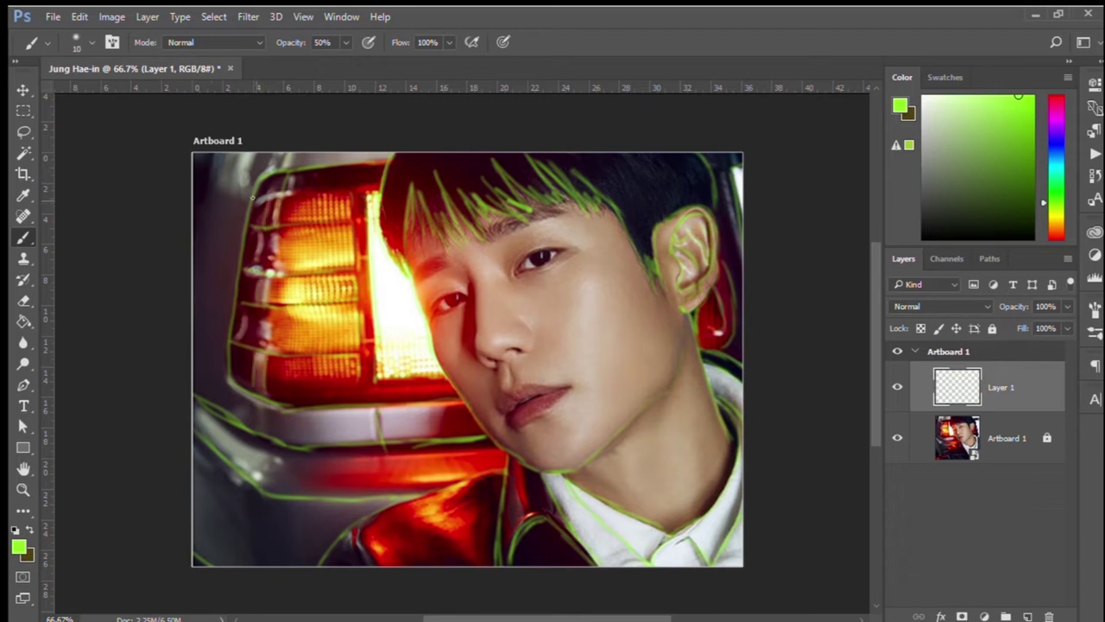
drag(252, 198, 290, 195)
drag(218, 155, 195, 248)
Trace the eyebrow, eye lid, nose, cheek edge and both lips
drag(416, 276, 563, 210)
drag(473, 274, 492, 369)
drag(480, 363, 518, 349)
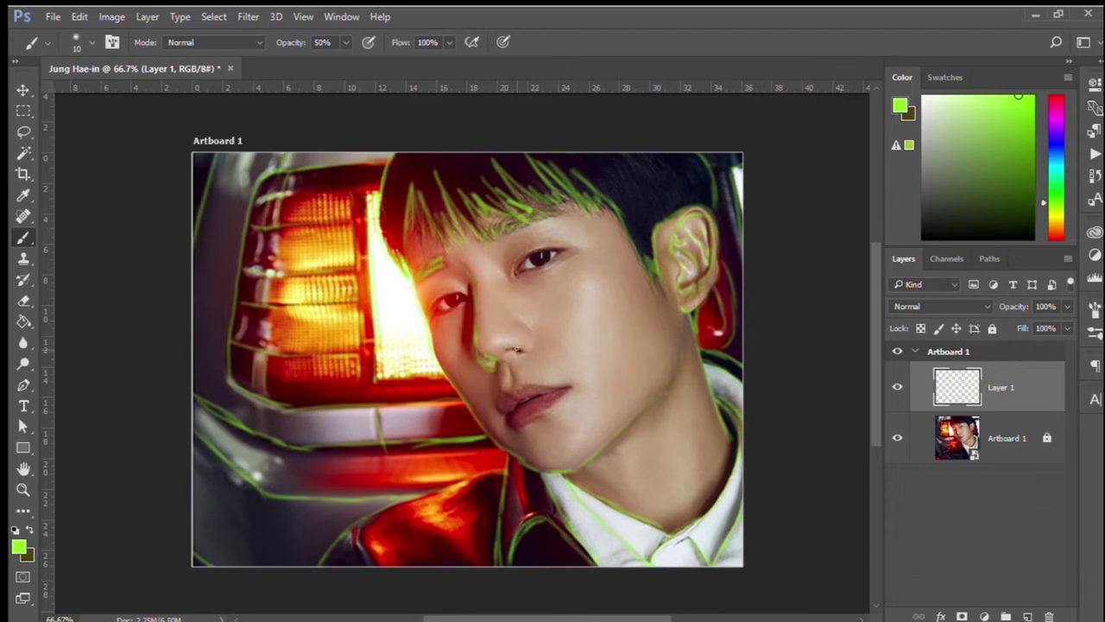
drag(517, 399, 572, 387)
drag(508, 425, 544, 418)
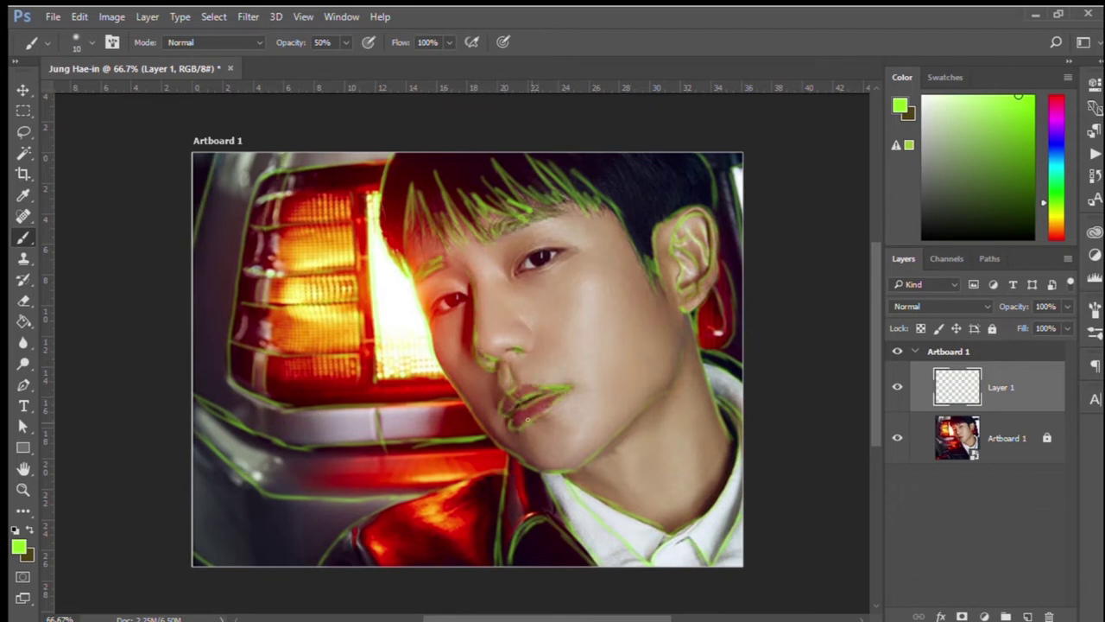
drag(523, 324, 535, 339)
drag(461, 286, 468, 353)
drag(560, 244, 518, 273)
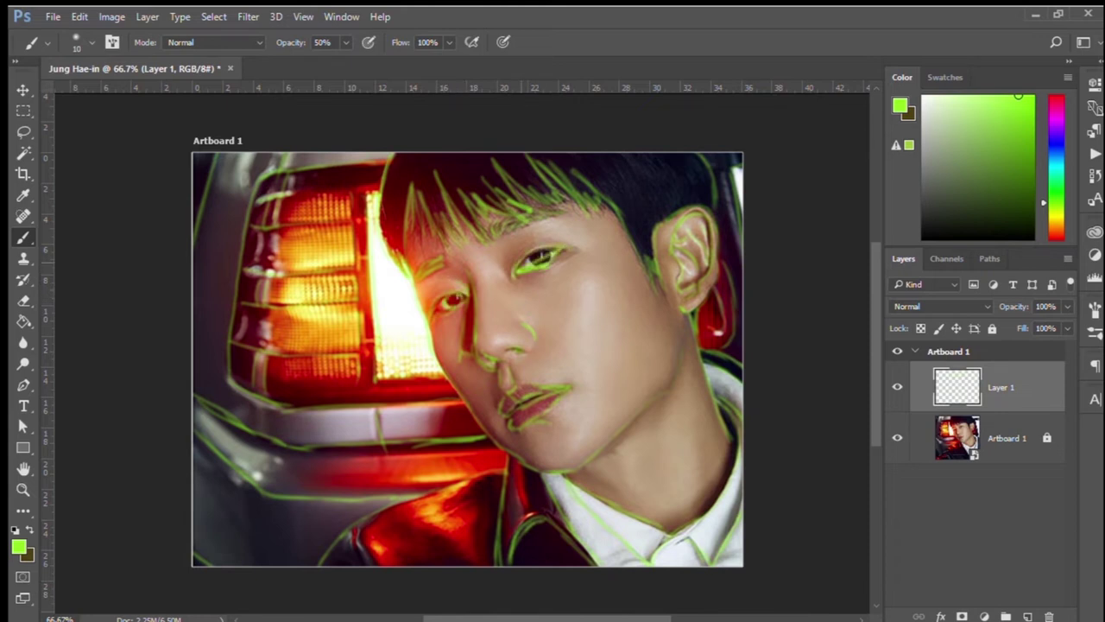
Transform the photo layer to sit left of the artboard as a reference
click(957, 437)
key(ctrl+minus)
key(ctrl+t)
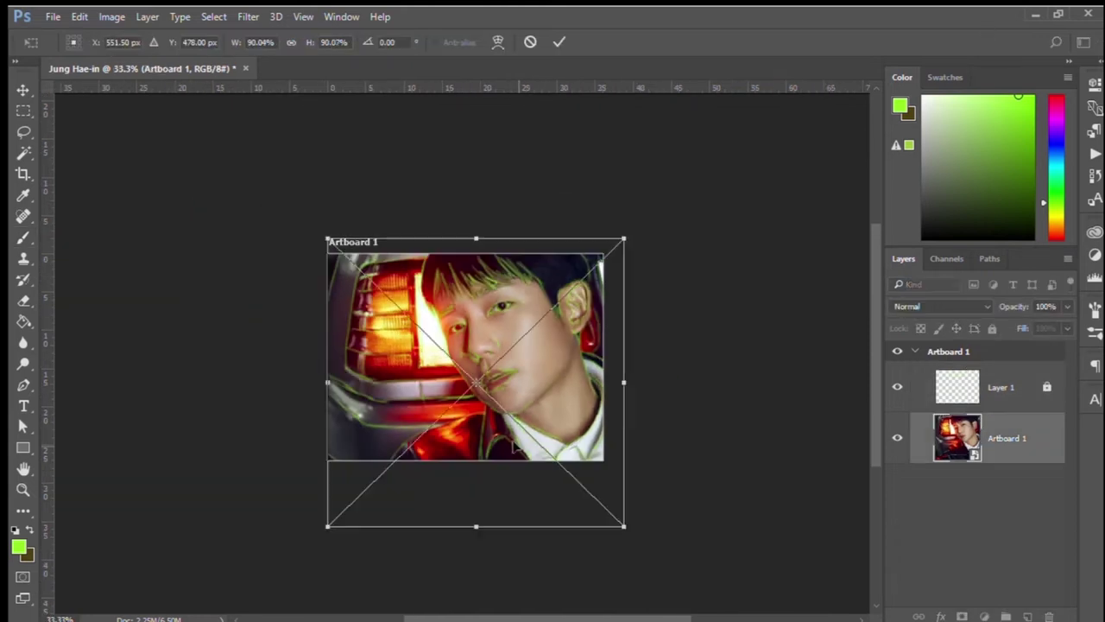
drag(475, 382, 218, 328)
key(Return)
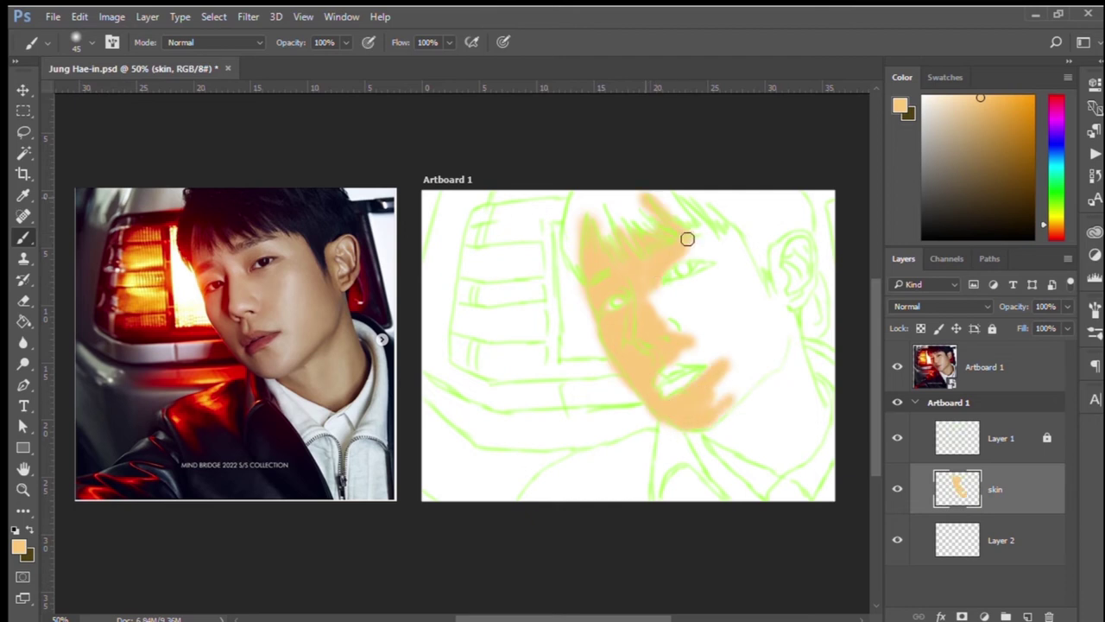
Fill the forehead, cheeks, jaw and face with skin tone, and start dark hair
mouse_move(687, 238)
mouse_down()
mouse_move(787, 244)
mouse_move(791, 461)
mouse_move(765, 390)
mouse_move(801, 452)
mouse_move(767, 377)
mouse_move(794, 314)
mouse_up()
drag(1001, 539, 1013, 488)
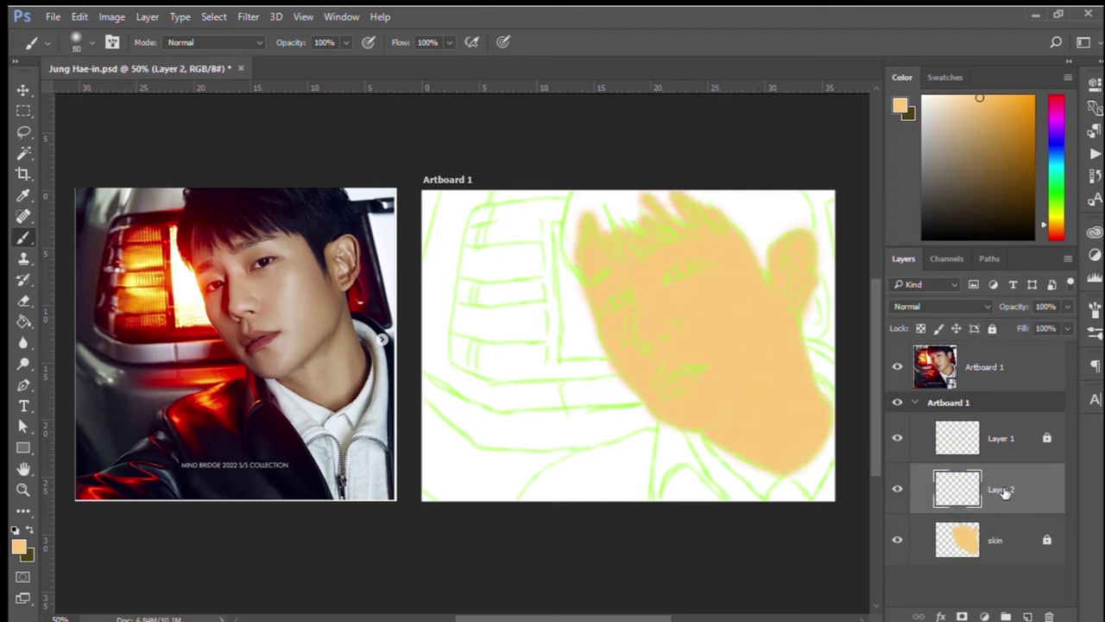
mouse_move(595, 194)
mouse_down()
mouse_move(568, 274)
mouse_move(633, 231)
mouse_move(725, 207)
mouse_move(799, 291)
mouse_move(742, 198)
mouse_move(810, 221)
mouse_move(604, 207)
mouse_up()
key(bracketright)
key(bracketright)
key(bracketright)
Create a 'Jacket' layer and paint the dark jacket below the collar
key(ctrl+shift+n)
text(Jacket)
key(Return)
mouse_move(658, 437)
mouse_down()
mouse_move(607, 448)
mouse_move(518, 499)
mouse_move(700, 492)
mouse_move(527, 497)
mouse_up()
key(ctrl+z)
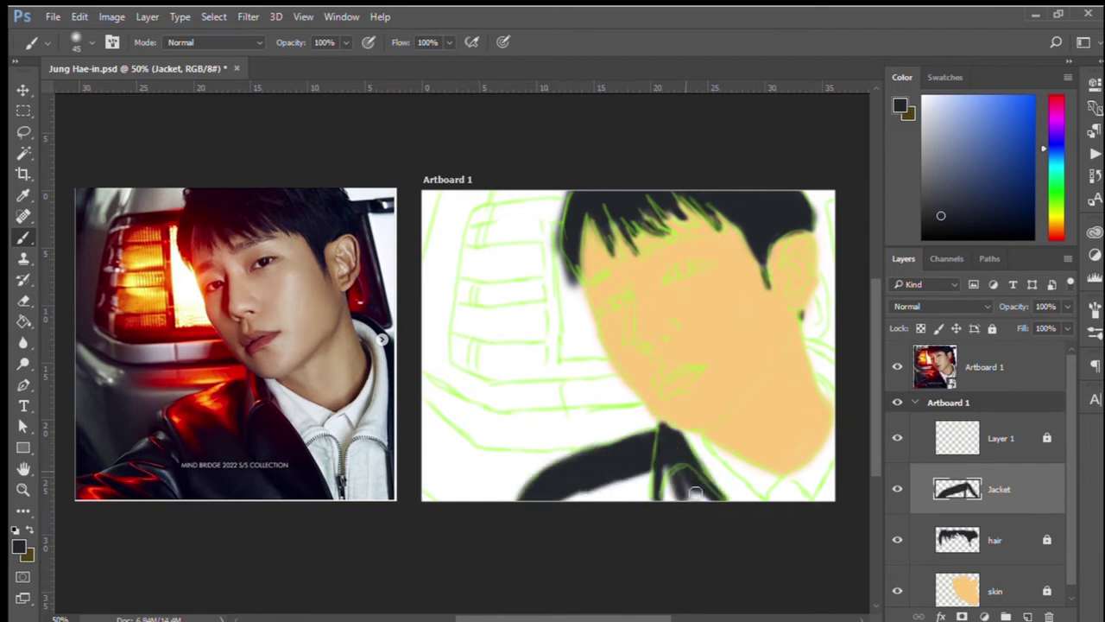
drag(695, 493, 561, 488)
key(bracketleft)
key(bracketleft)
scroll(993, 518, down, 1)
Hide Jacket and hair, rename the sketch layer 'Outline', and erase stray green lines
click(1001, 581)
click(897, 530)
click(897, 479)
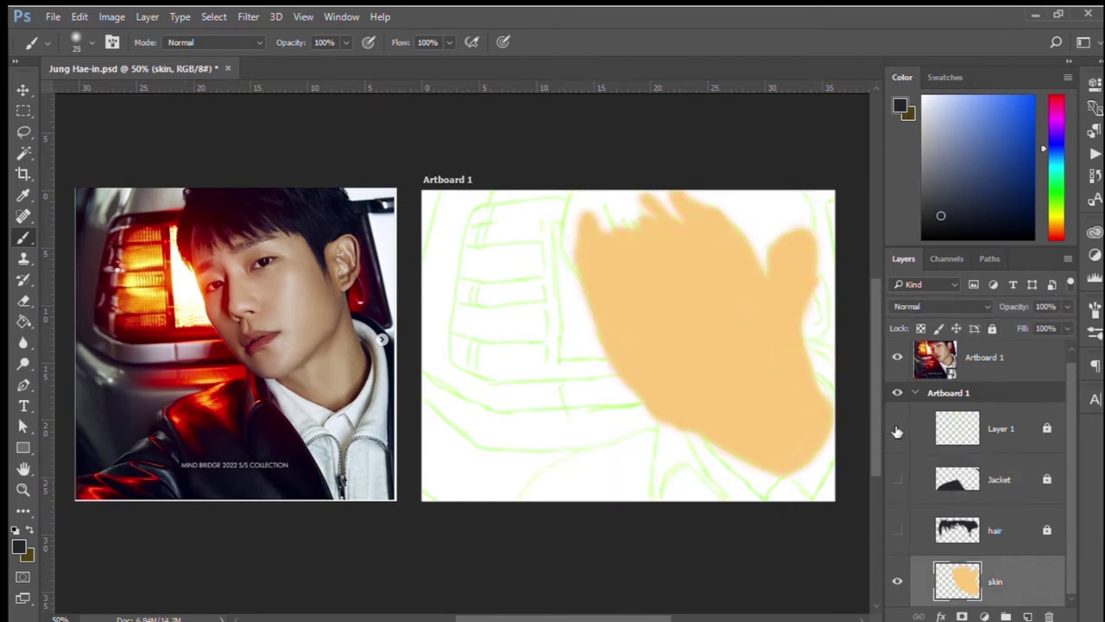
double_click(999, 428)
text(Outline)
click(993, 581)
key(e)
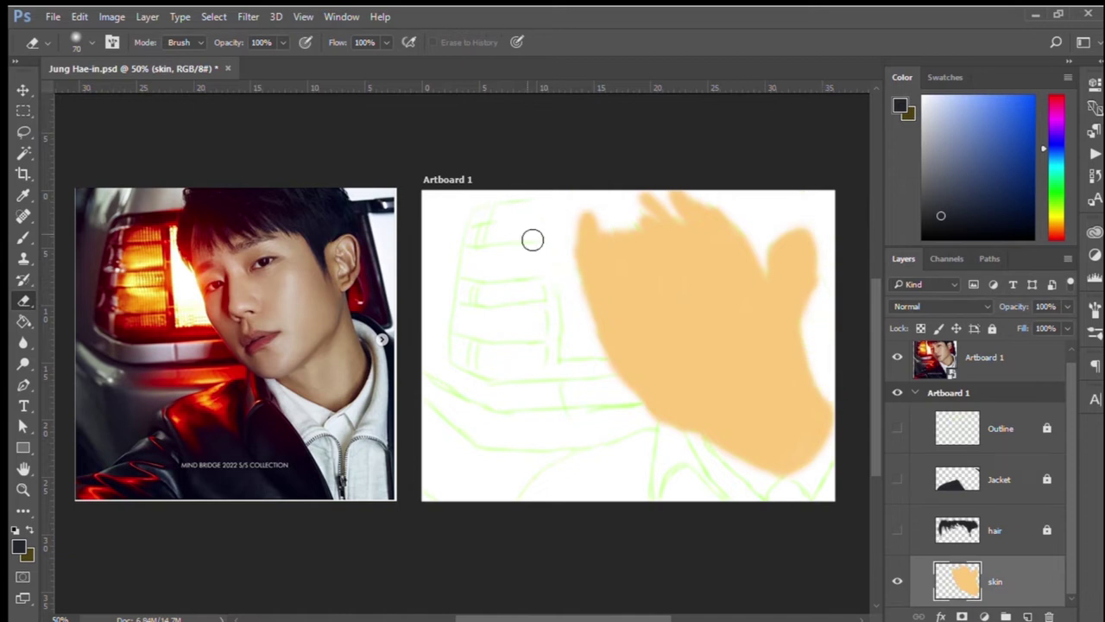
mouse_move(533, 239)
mouse_down()
mouse_move(550, 205)
mouse_move(653, 437)
mouse_up()
key(bracketleft)
click(897, 428)
Paint grey car-body shading on a new layer around the edges at 50% opacity
click(1027, 616)
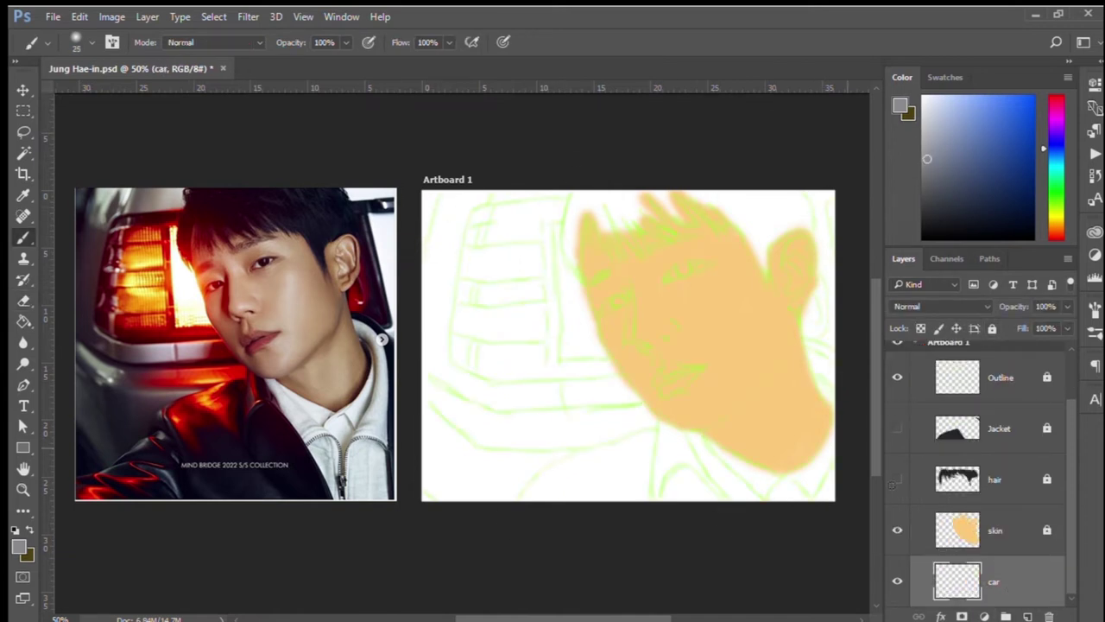
mouse_move(432, 207)
mouse_down()
mouse_move(452, 288)
mouse_move(651, 422)
mouse_move(832, 282)
mouse_move(453, 258)
mouse_up()
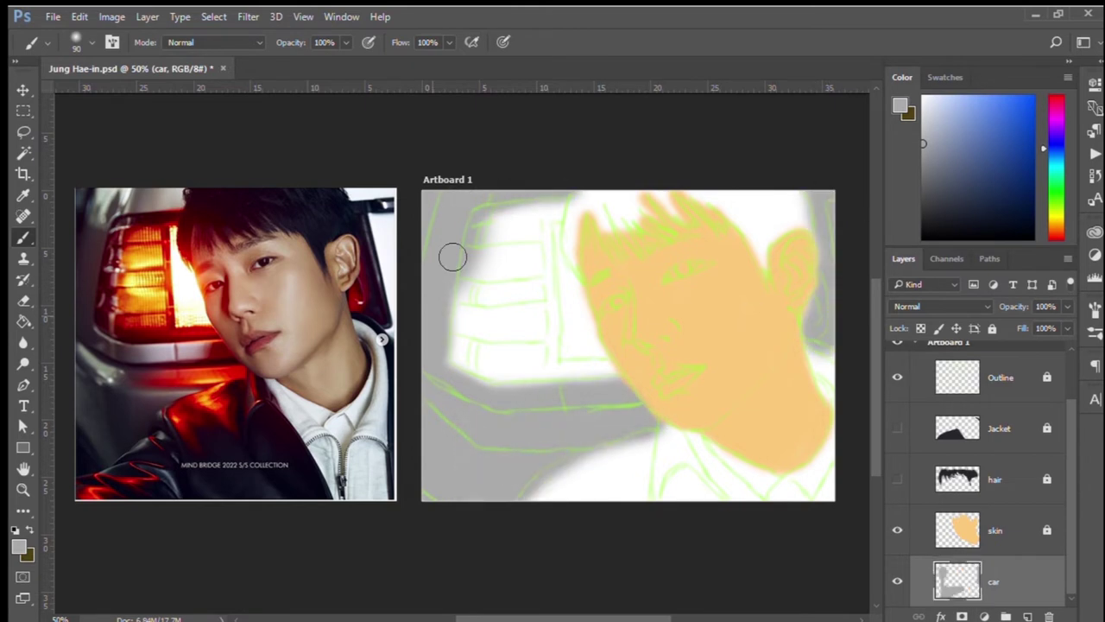
key(5)
key(bracketleft)
mouse_move(434, 193)
mouse_down()
mouse_move(425, 234)
mouse_move(464, 520)
mouse_move(583, 421)
mouse_move(448, 363)
mouse_up()
drag(562, 203, 458, 277)
key(bracketleft)
key(bracketleft)
key(bracketleft)
mouse_move(432, 238)
mouse_down()
mouse_move(429, 192)
mouse_move(427, 268)
mouse_up()
drag(466, 432, 432, 492)
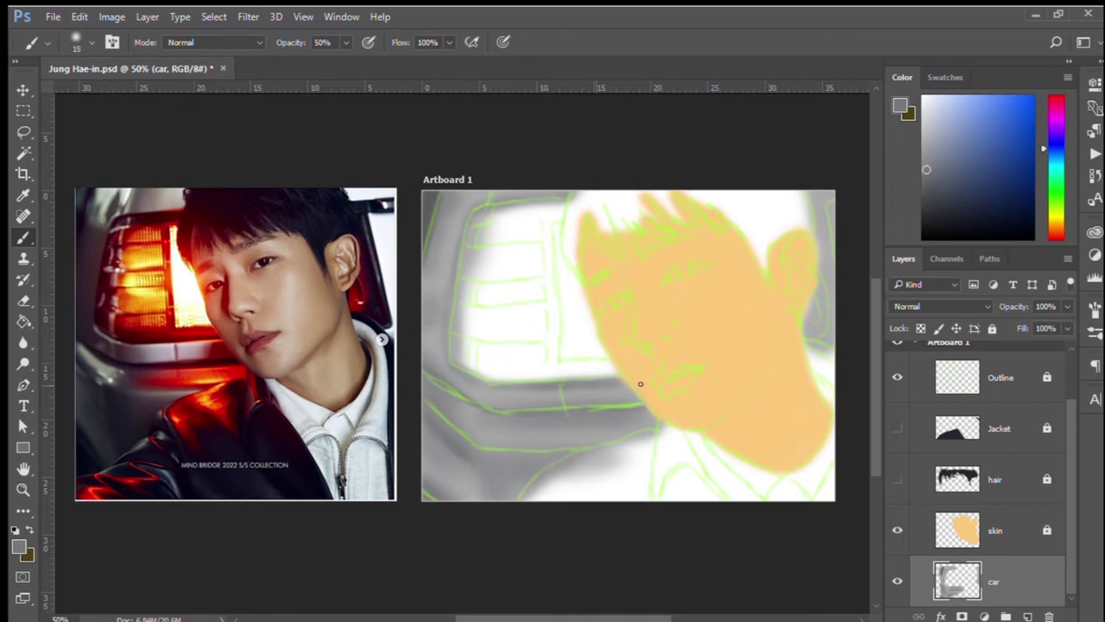
key(bracketleft)
key(bracketleft)
key(bracketleft)
drag(828, 188, 815, 269)
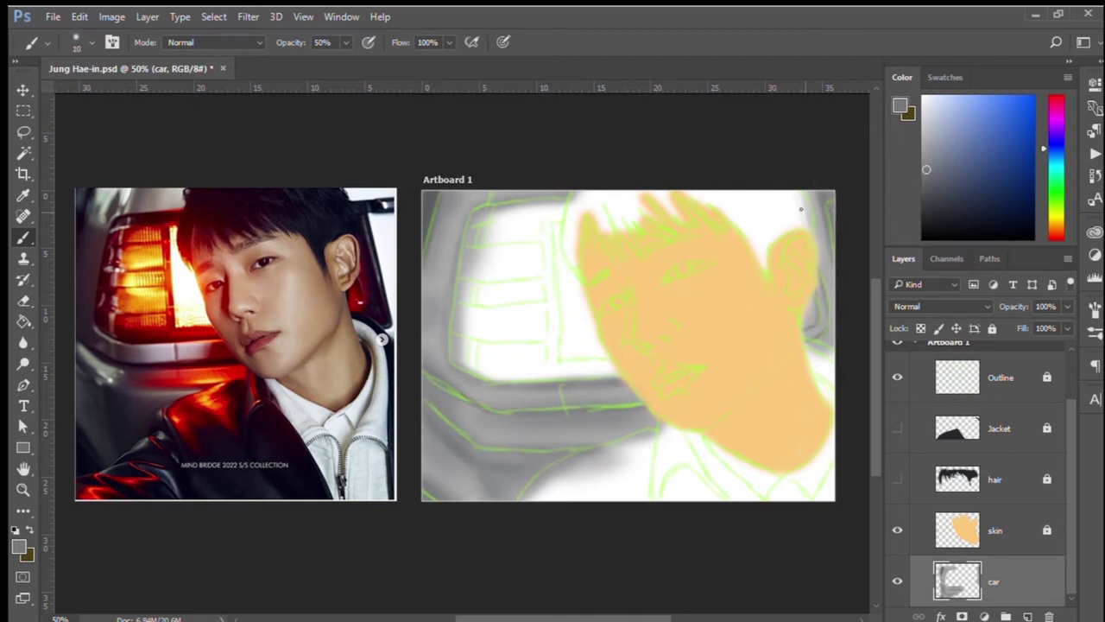
Add a new layer named 'tail lights' above the car layer
click(1027, 616)
double_click(1001, 530)
text(tail lights)
key(Return)
Set tail lights to Soft Light and cover the tail light in red, orange and peach
click(941, 305)
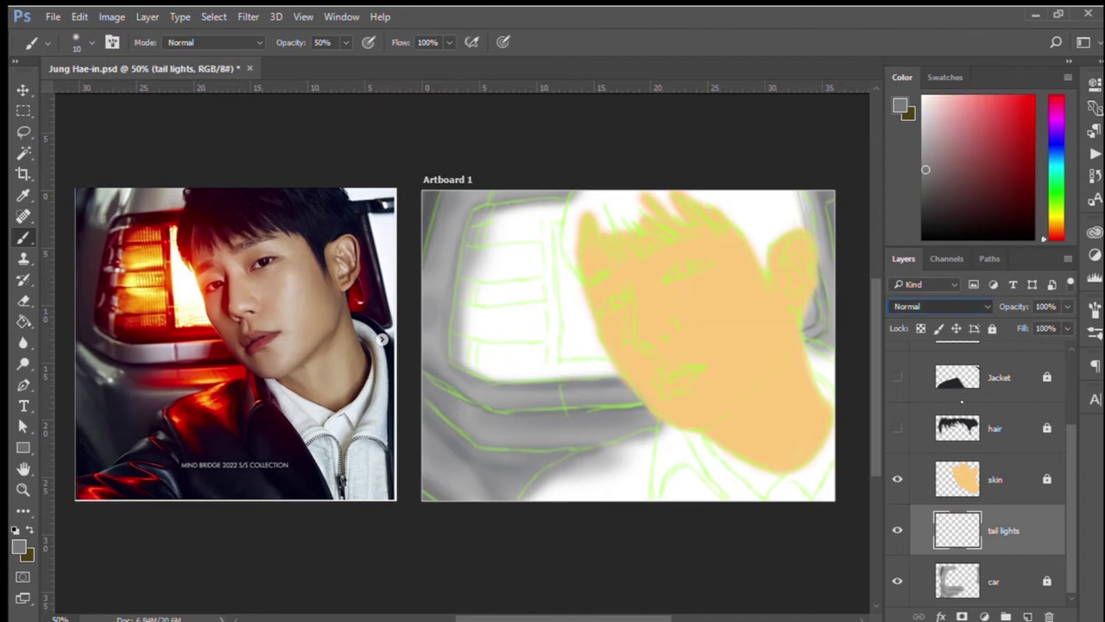
scroll(941, 306, down, 13)
drag(497, 317, 550, 300)
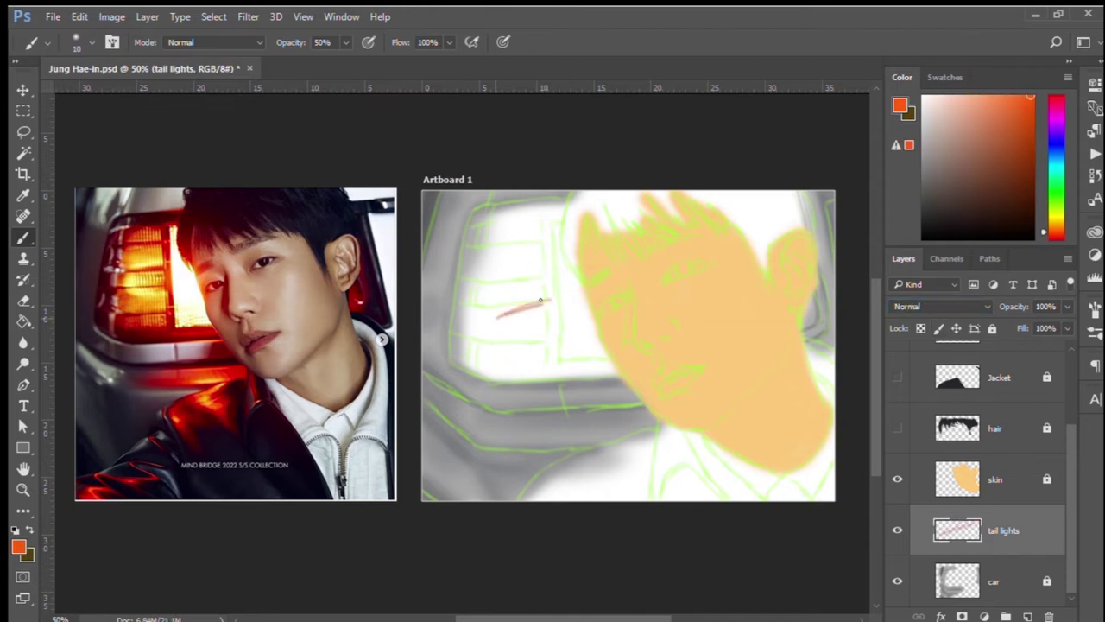
key(bracketright)
key(bracketright)
key(bracketright)
mouse_move(508, 228)
mouse_down()
mouse_move(538, 374)
mouse_move(558, 232)
mouse_move(530, 291)
mouse_move(587, 257)
mouse_move(608, 441)
mouse_move(537, 461)
mouse_move(493, 452)
mouse_up()
key(bracketleft)
key(bracketleft)
key(bracketleft)
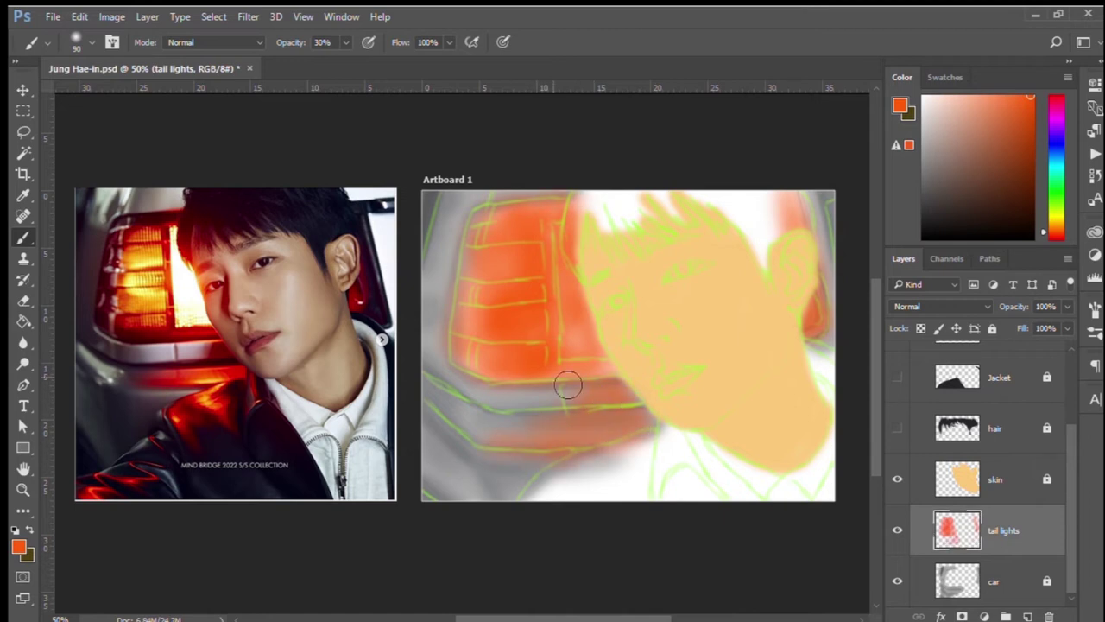
key(3)
alt+click(656, 285)
drag(574, 224, 602, 348)
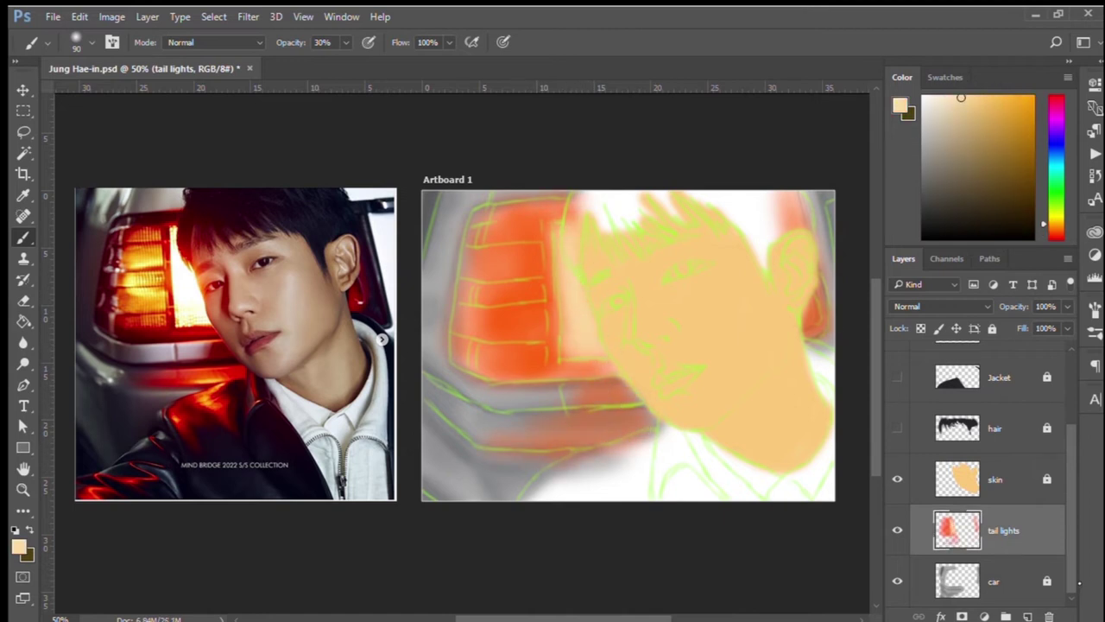
Show the Jacket layer, paint orange-red reflections on it, then lock it
click(897, 377)
click(999, 378)
alt+click(536, 345)
mouse_move(593, 464)
mouse_down()
mouse_move(659, 457)
mouse_move(682, 495)
mouse_up()
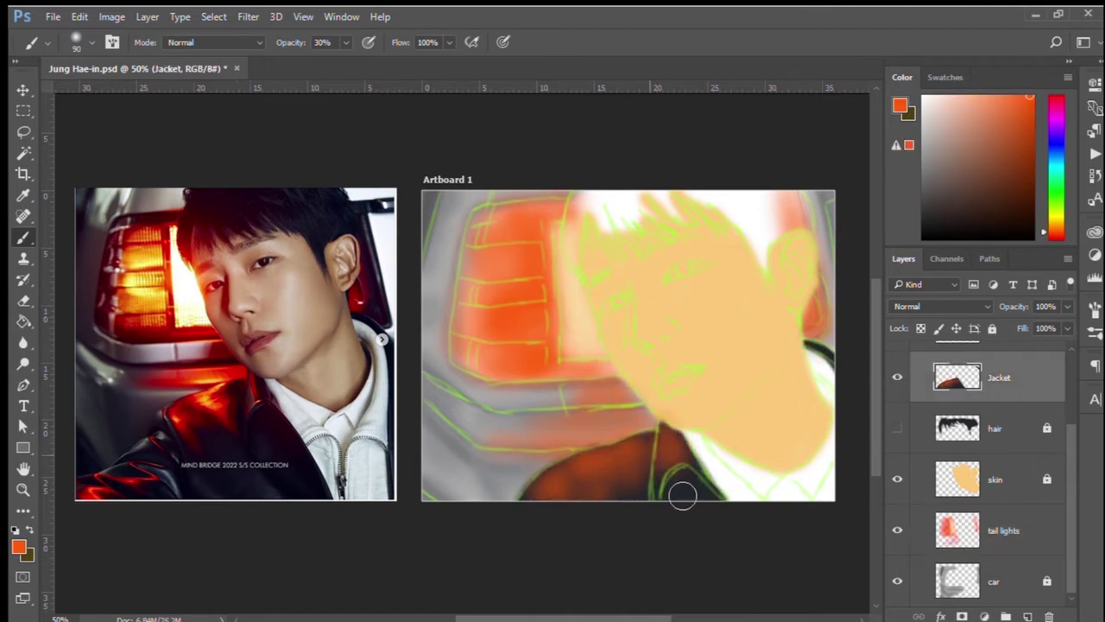
click(992, 328)
Darken the tail light's top, left and right edges in dark brown at 20% opacity
click(1002, 530)
click(1029, 187)
key(bracketleft)
key(bracketleft)
key(bracketleft)
key(2)
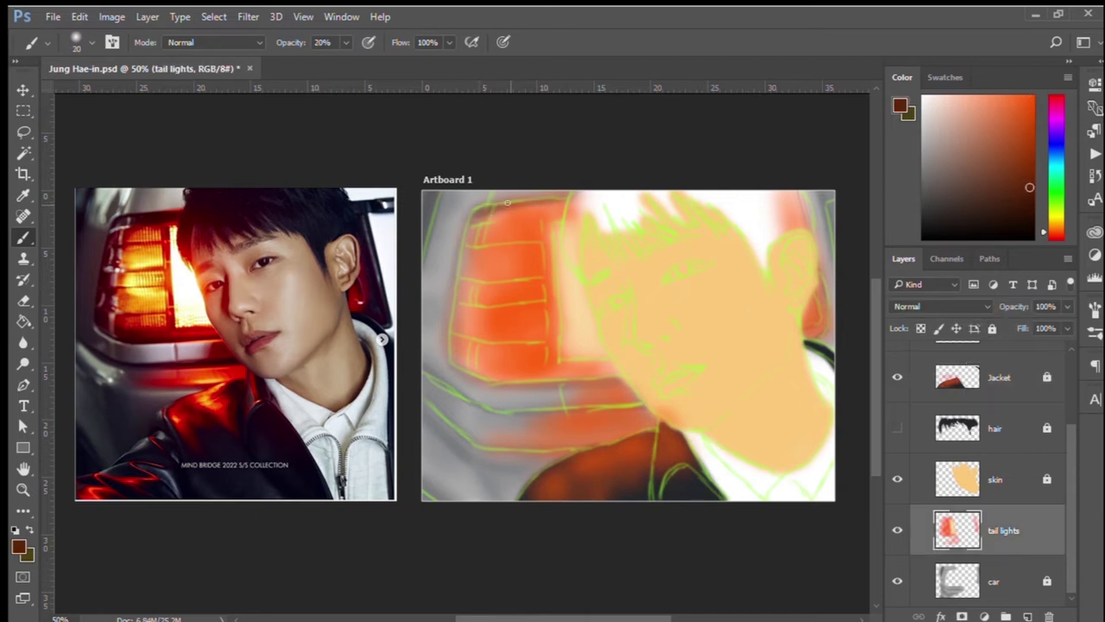
key(bracketright)
key(bracketright)
key(bracketright)
drag(555, 202, 492, 211)
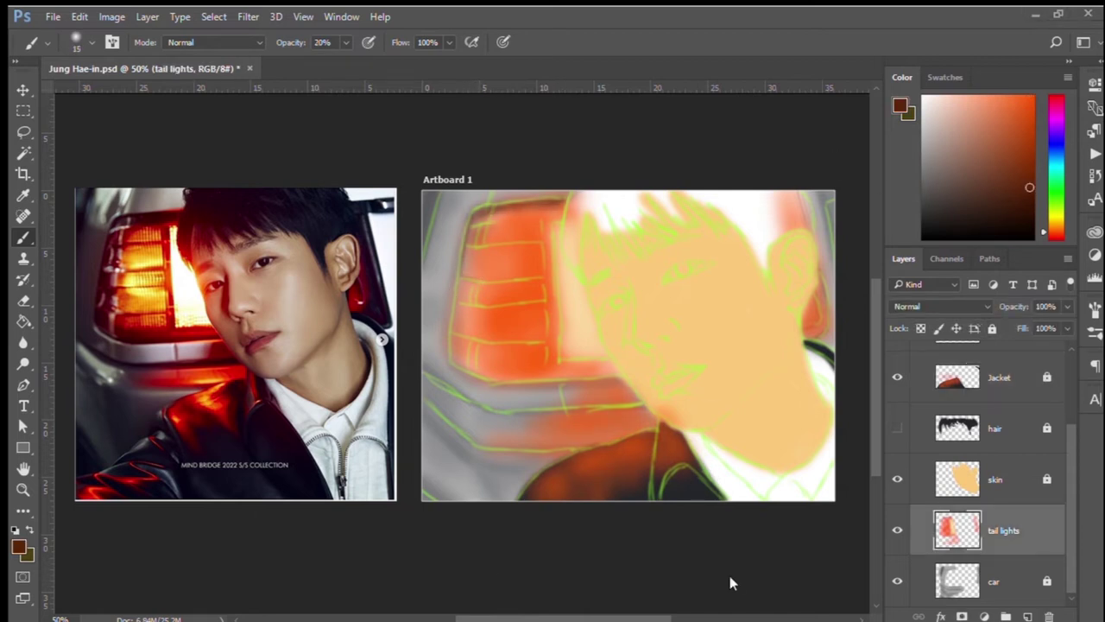
key(bracketleft)
drag(461, 278, 473, 376)
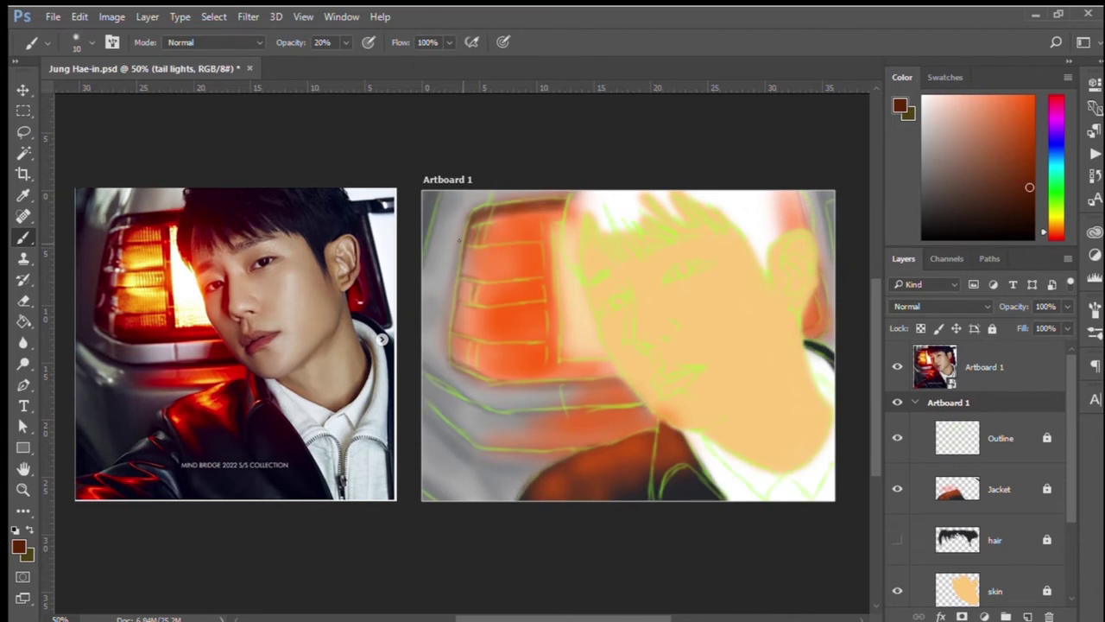
key(bracketright)
mouse_move(560, 211)
mouse_down()
mouse_move(483, 259)
mouse_move(608, 363)
mouse_up()
key(bracketright)
drag(555, 294, 553, 340)
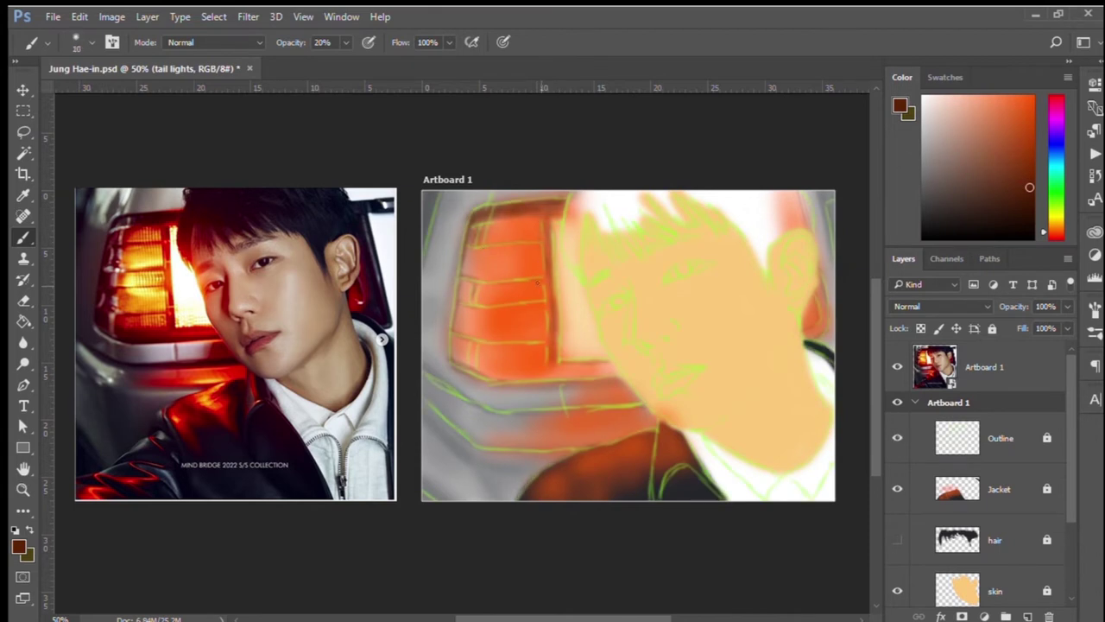
Hide the Outline layer and repaint the tail light edges in bright red, maroon and orange
click(897, 437)
ctrl+click(474, 307)
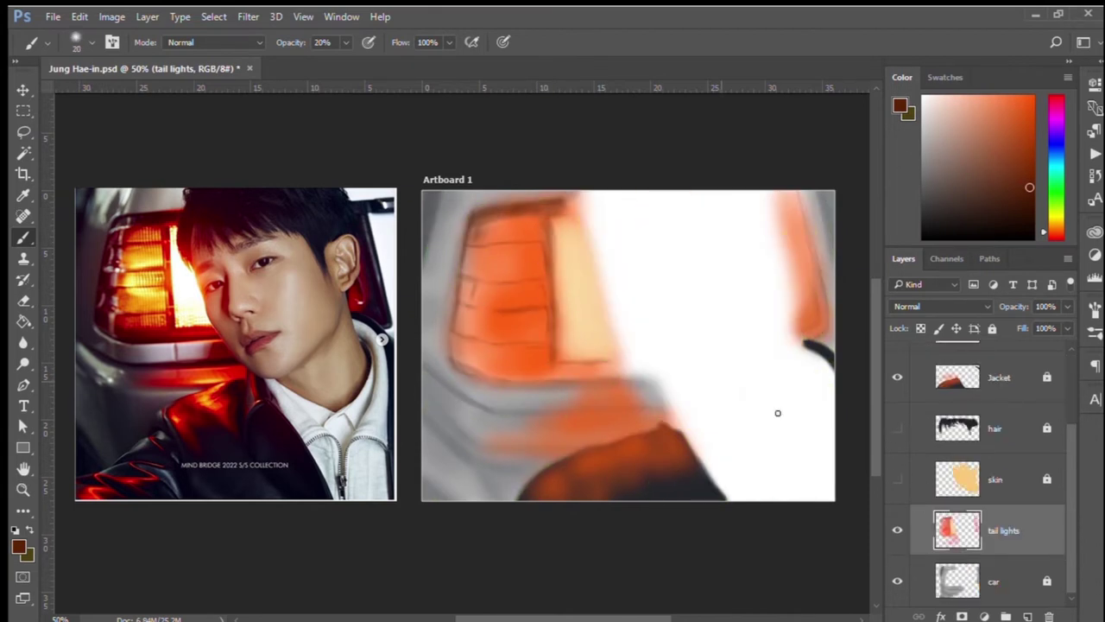
key(bracketleft)
key(bracketleft)
key(bracketleft)
drag(467, 233, 473, 312)
alt+click(474, 294)
key(bracketright)
key(bracketright)
key(bracketright)
mouse_move(499, 223)
mouse_down()
mouse_move(466, 295)
mouse_move(456, 367)
mouse_move(617, 371)
mouse_up()
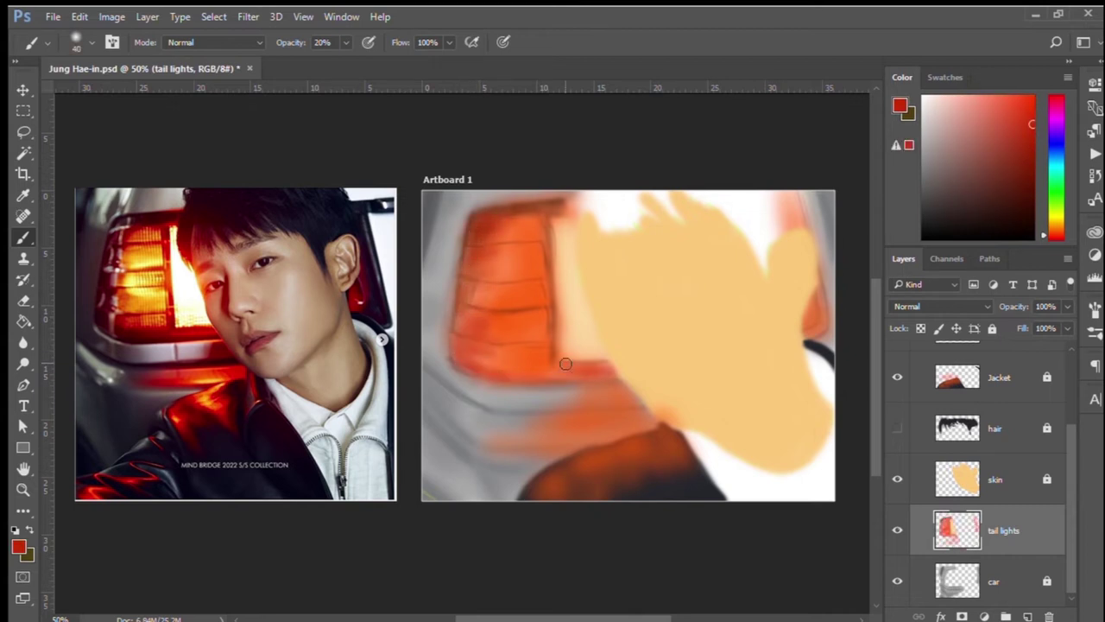
key(bracketleft)
key(bracketleft)
key(bracketleft)
alt+click(483, 205)
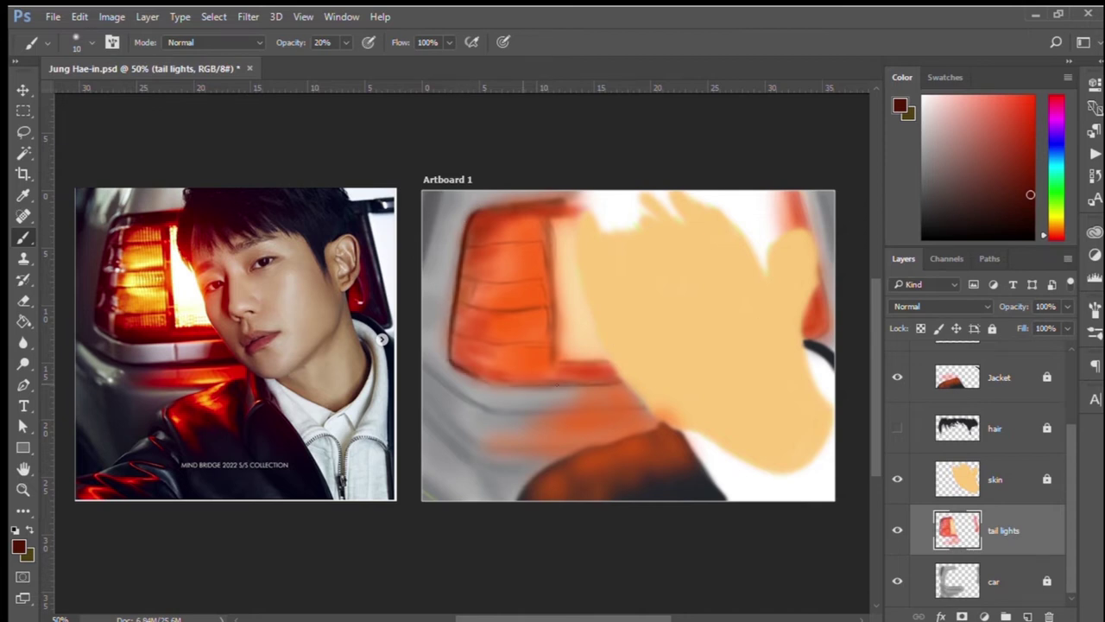
alt+click(552, 376)
key(bracketright)
key(bracketright)
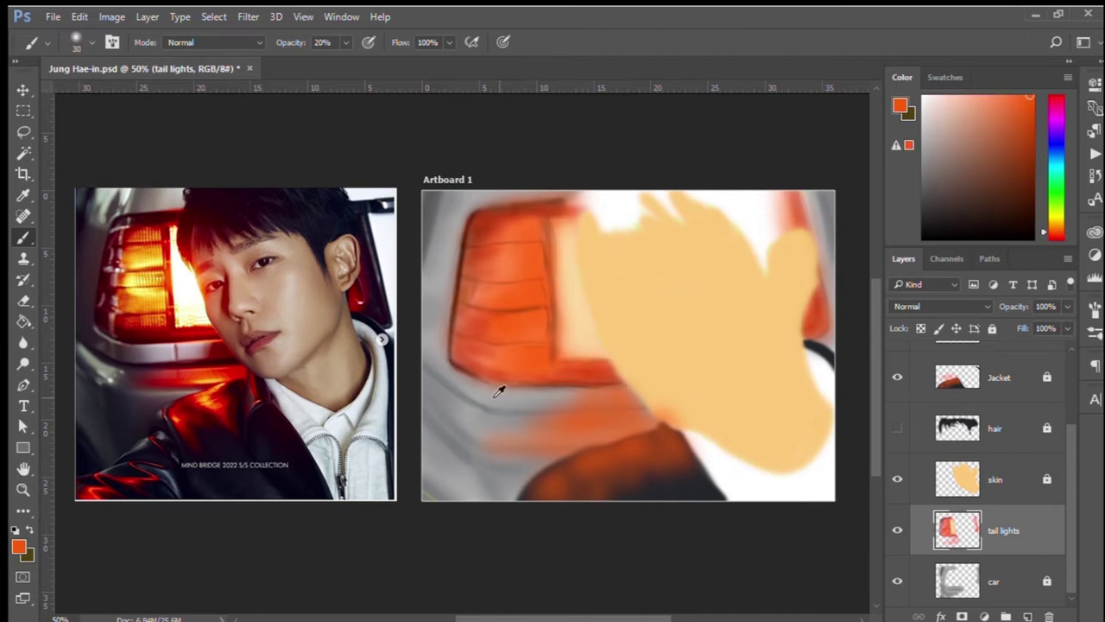
scroll(1044, 587, up, 1)
alt+click(491, 401)
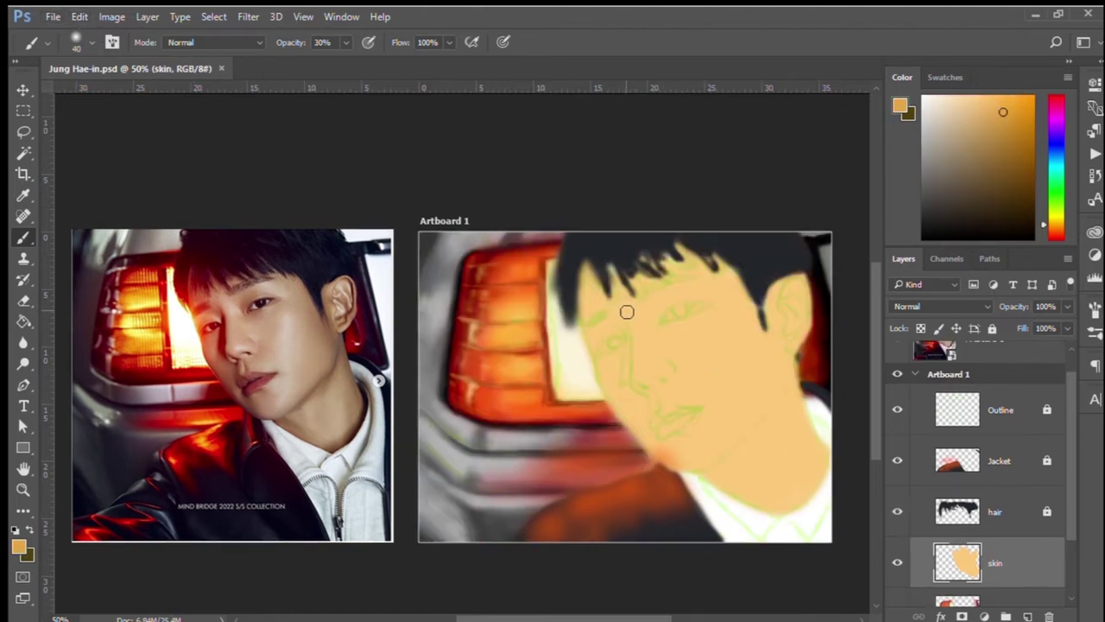
Sample skin tones from the face and shade it at 80% then 30% opacity
drag(627, 311, 619, 329)
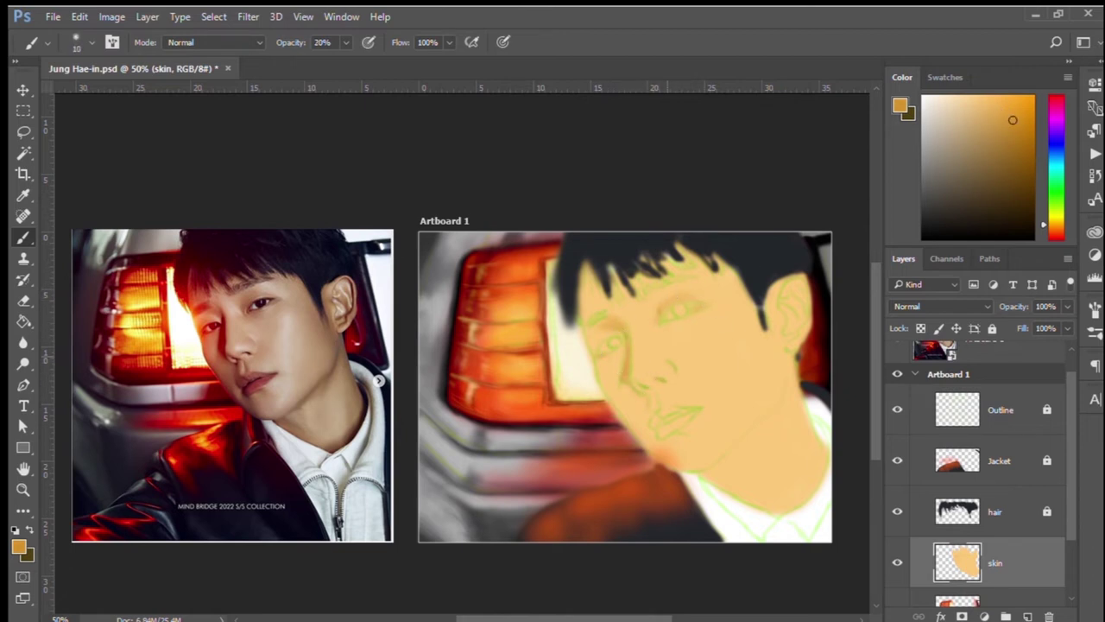
alt+click(780, 429)
key(8)
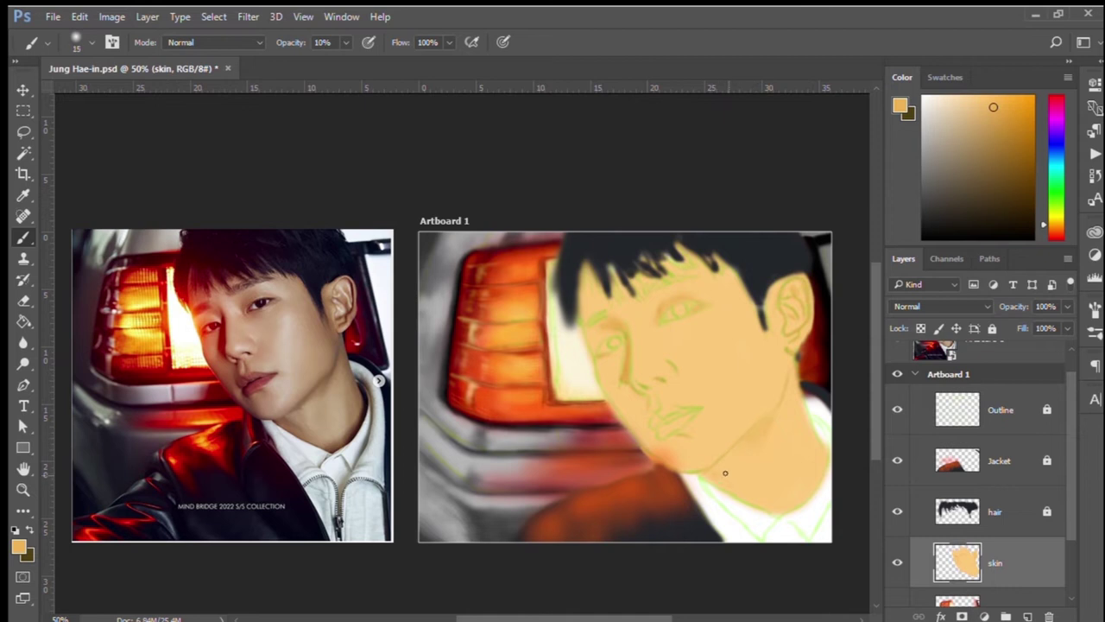
key(bracketright)
key(bracketright)
key(bracketright)
alt+click(743, 361)
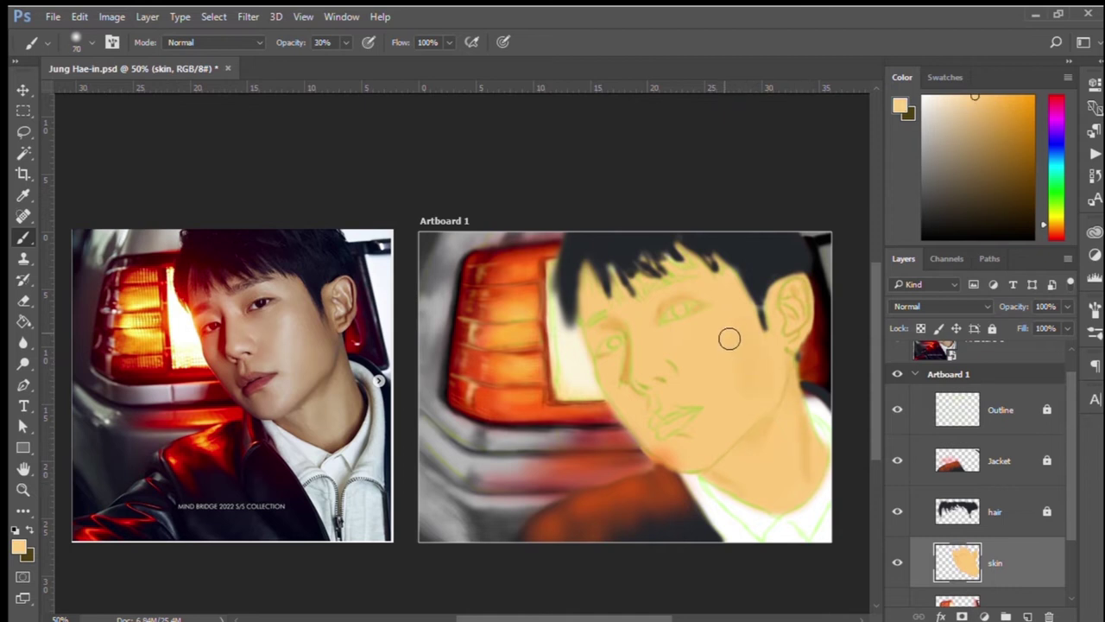
key(3)
key(bracketright)
key(bracketright)
key(bracketright)
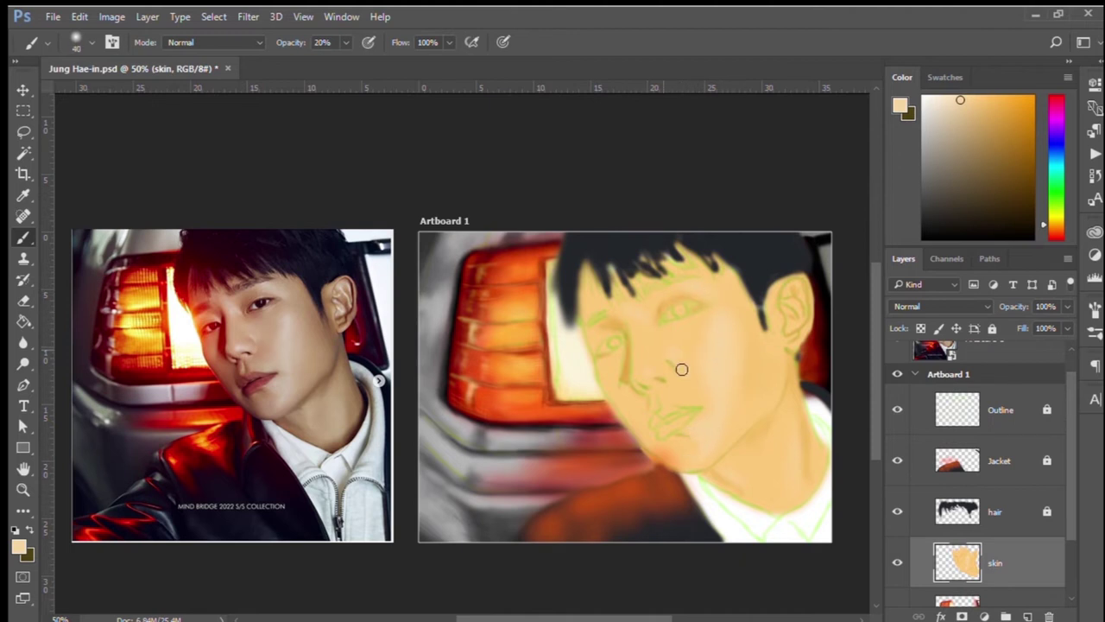
Add deeper orange shading at 40% opacity, then lighter orange at 20%
alt+click(683, 323)
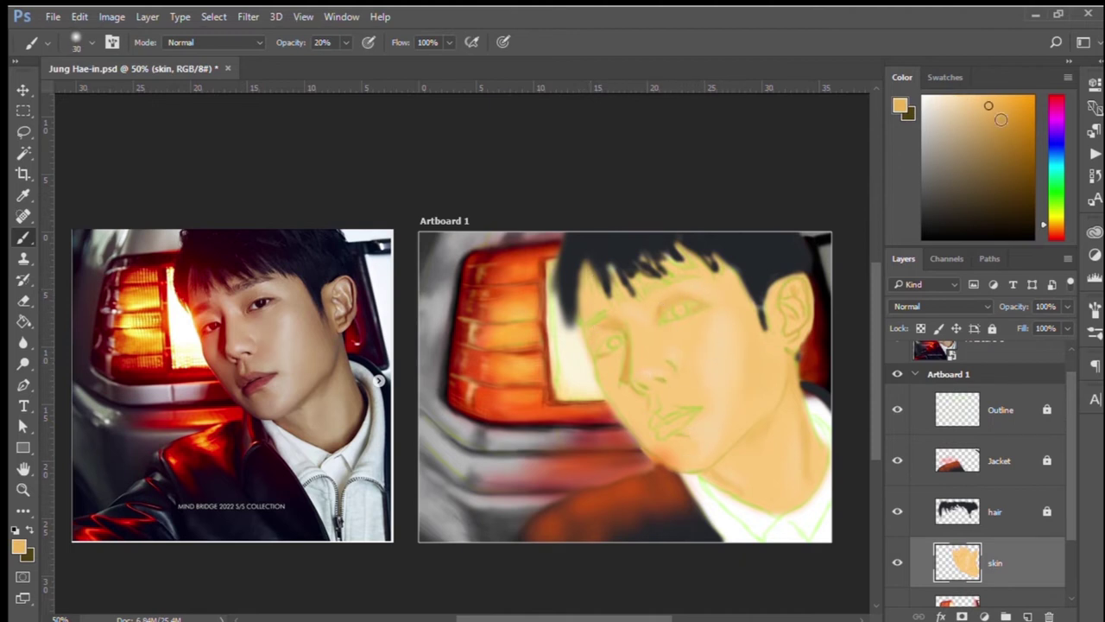
key(4)
key(bracketright)
alt+click(676, 266)
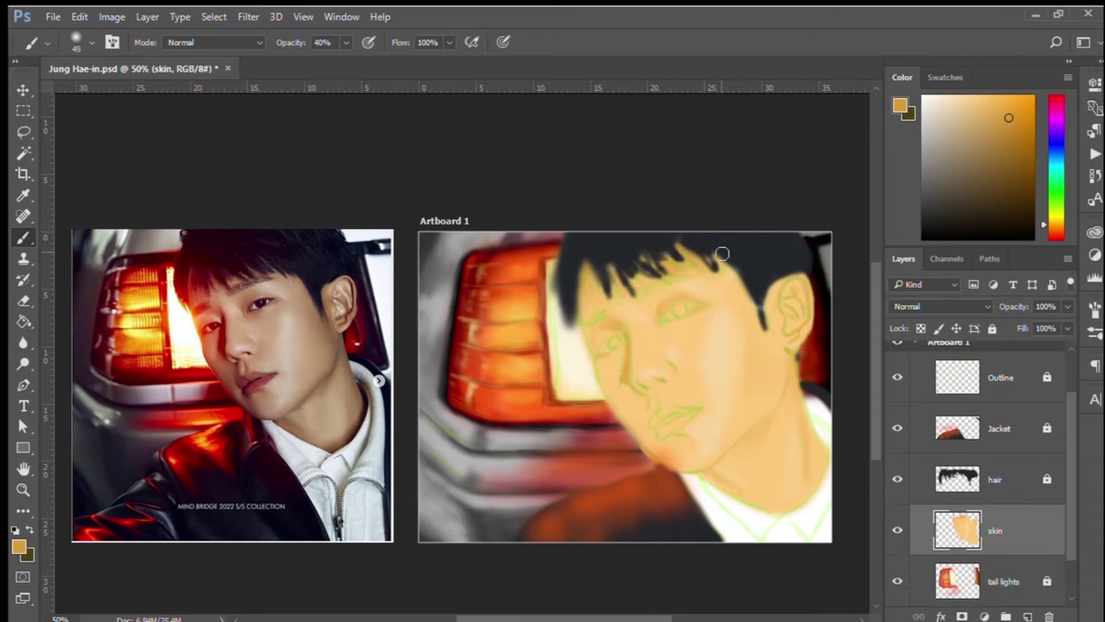
alt+click(722, 255)
key(2)
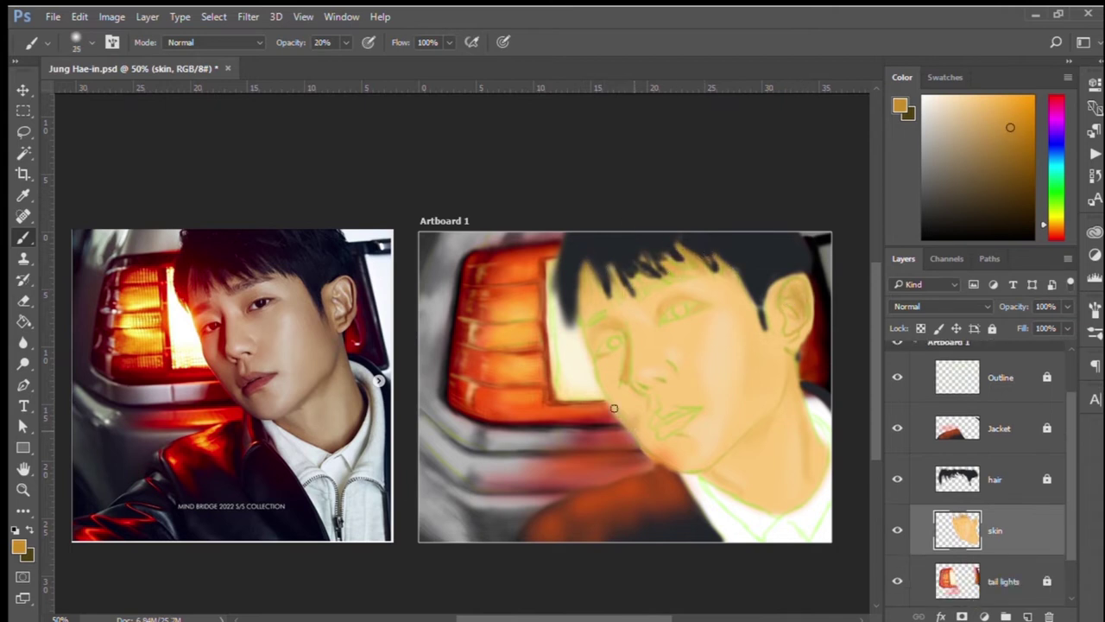
alt+click(631, 371)
key(bracketright)
Sample a deeper orange from the tail lights layer, then a pale grey-beige on the skin layer
key(alt+bracketleft)
key(2)
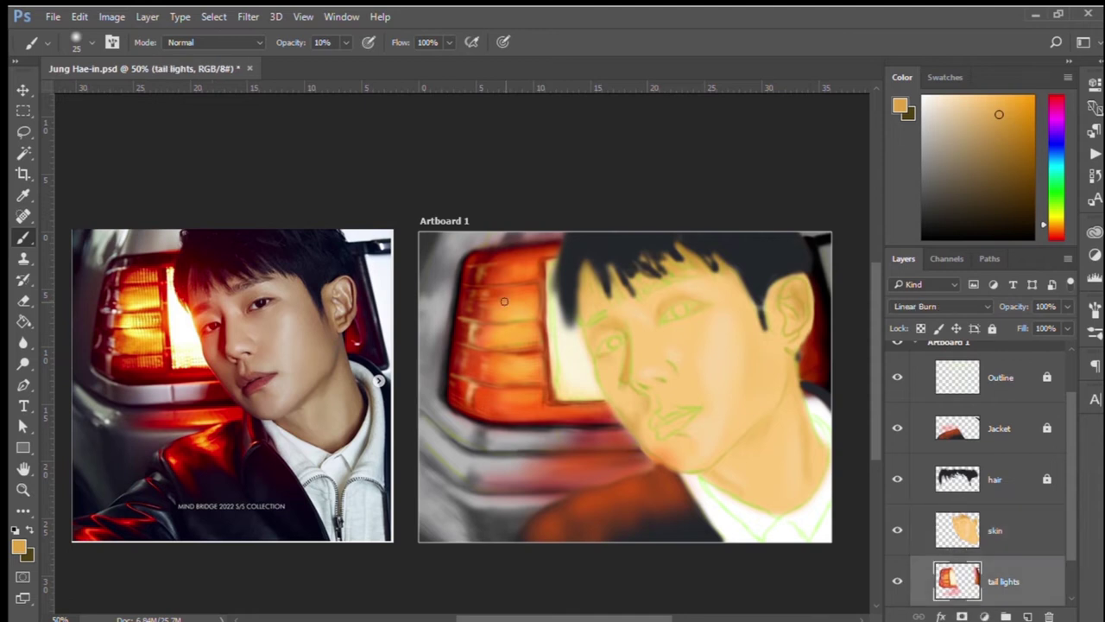
alt+click(513, 312)
key(alt+bracketright)
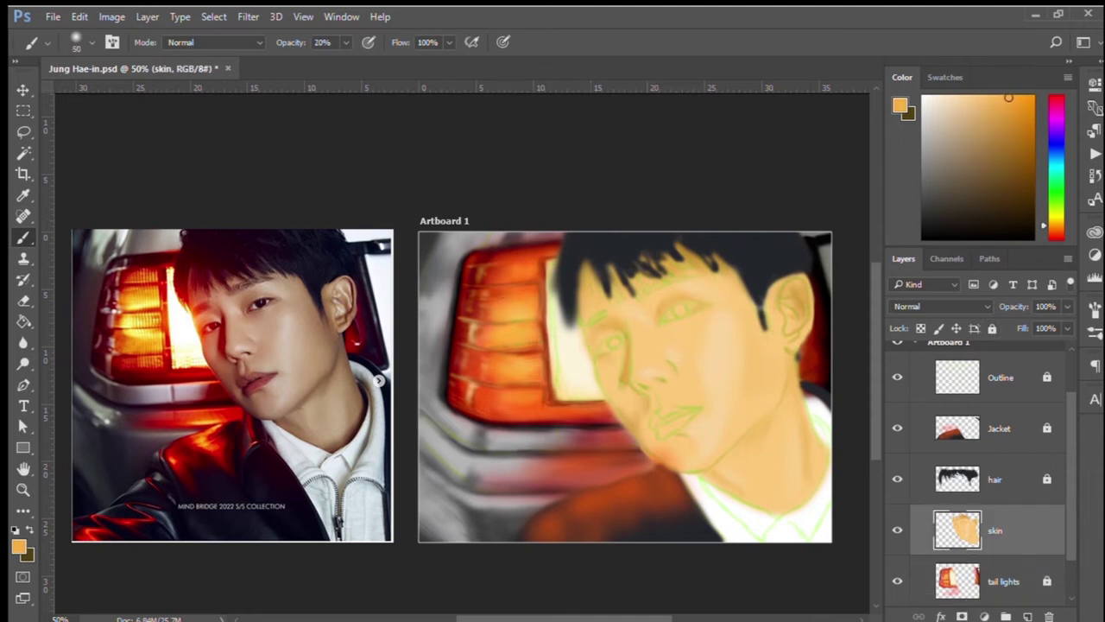
alt+click(695, 318)
Paint dark brown pupils into both eyes with a small brush
scroll(607, 348, up, 2)
key(bracketleft)
key(bracketleft)
key(bracketleft)
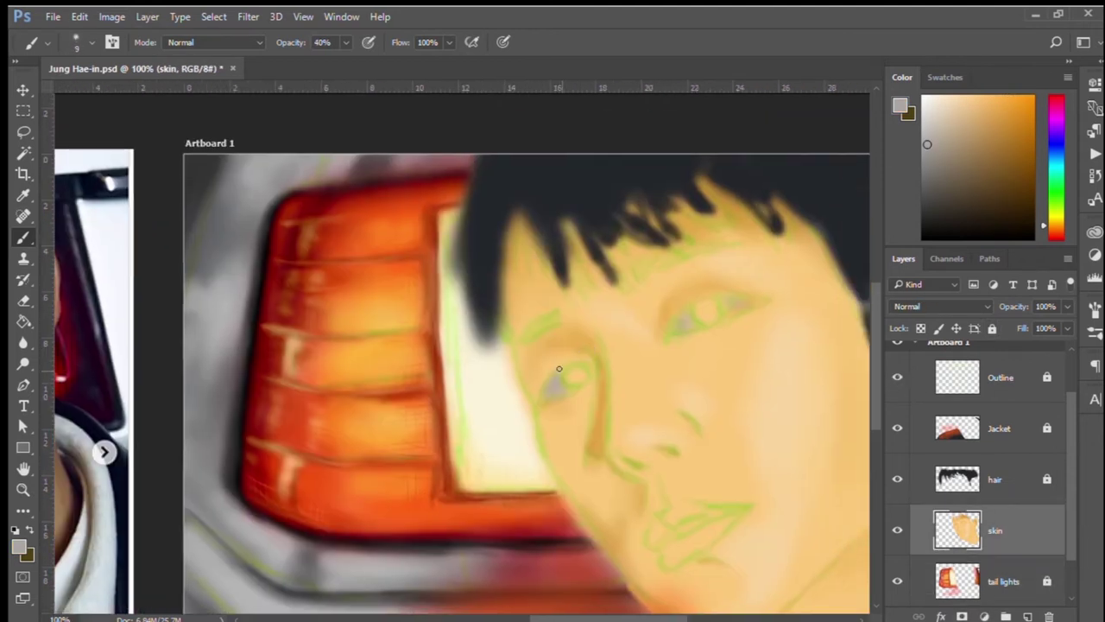
key(4)
alt+click(556, 386)
key(x)
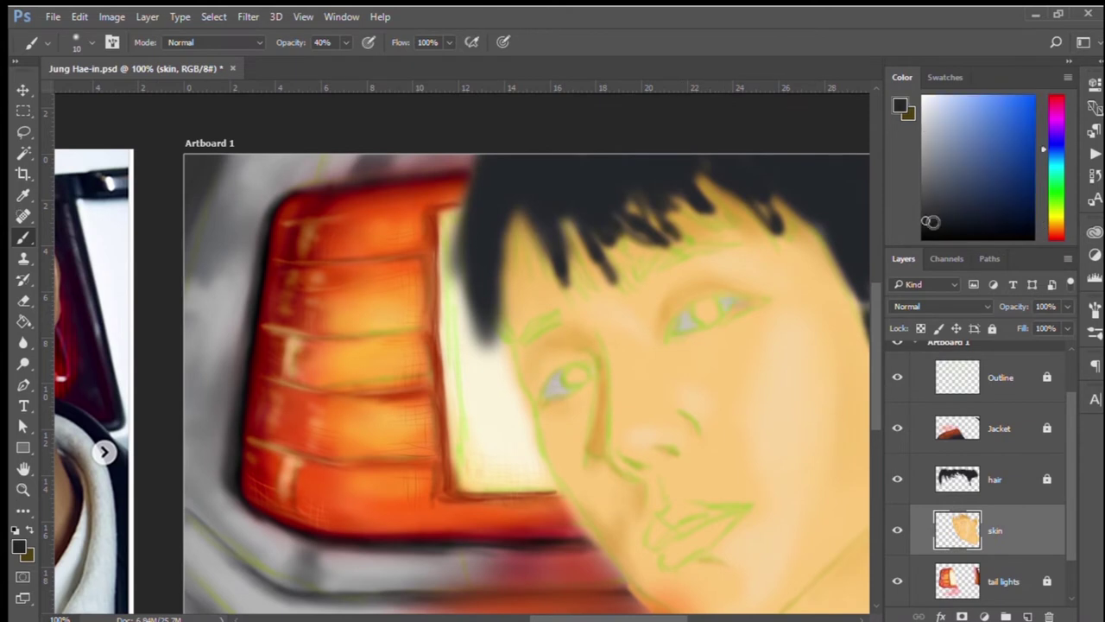
drag(698, 309, 820, 279)
click(689, 342)
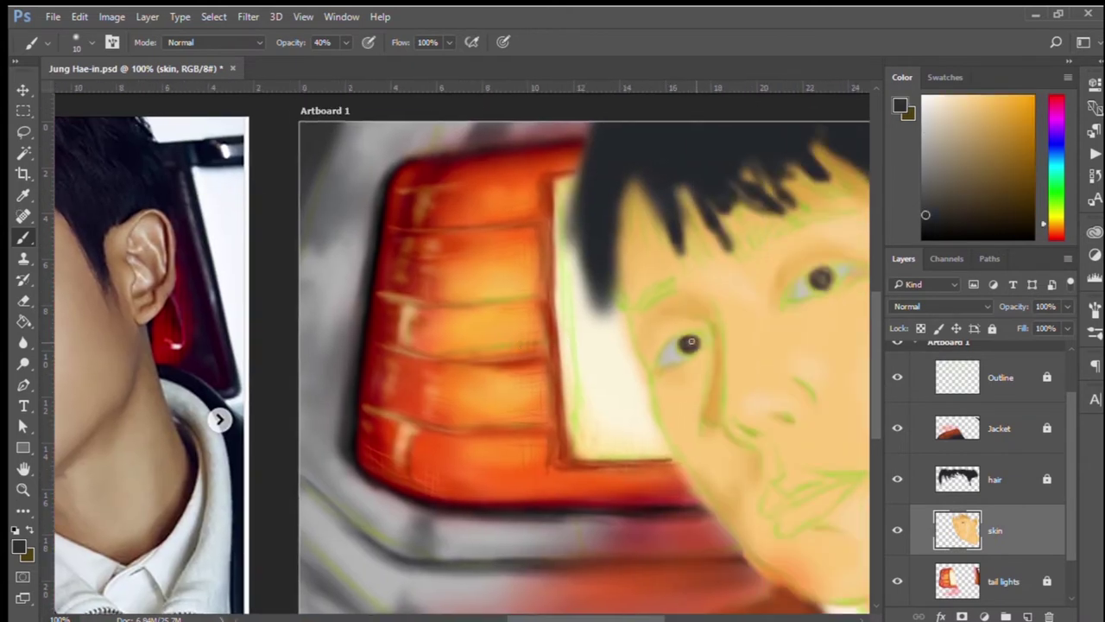
alt+click(691, 343)
drag(691, 343, 641, 349)
Outline both eyes' upper and lower lids and iris rings in dark brown at 50% opacity
key(5)
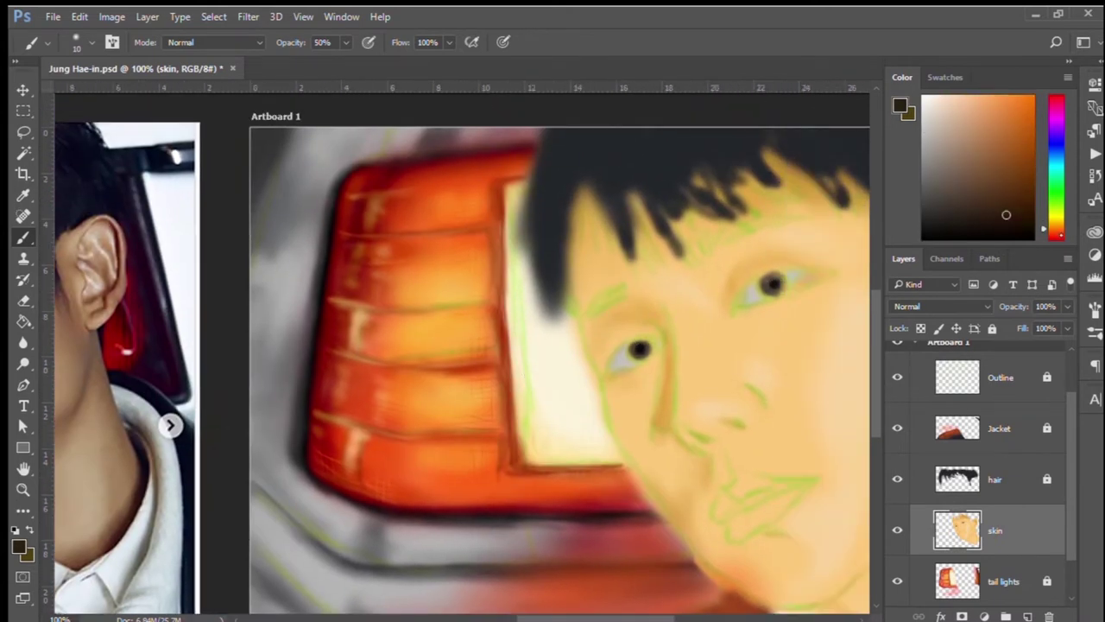
key(ctrl+plus)
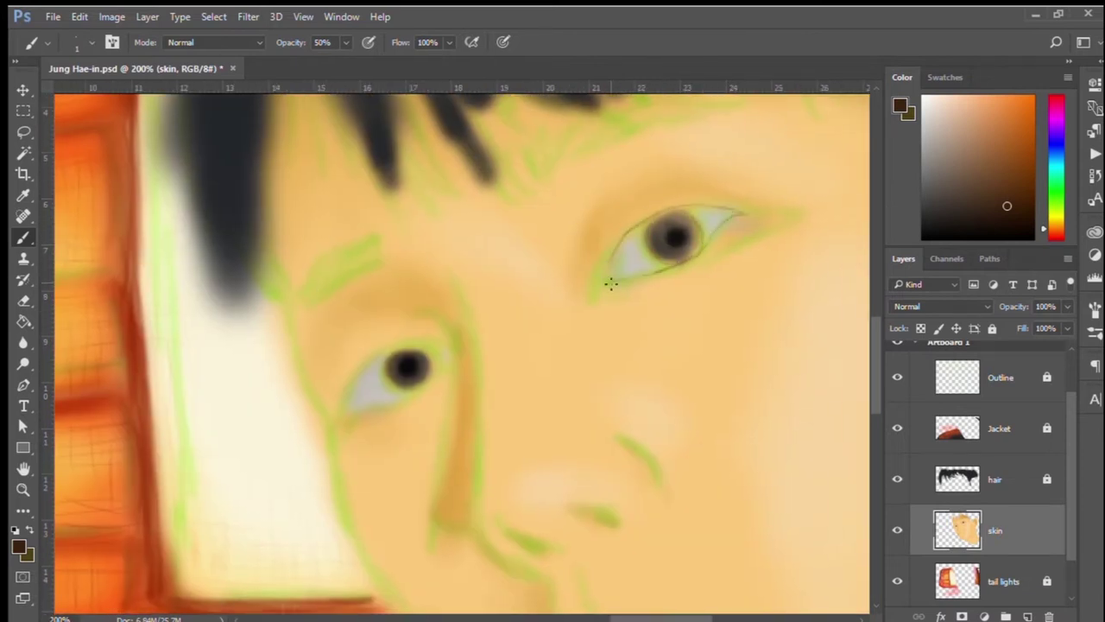
key(bracketright)
key(bracketright)
mouse_move(781, 214)
mouse_down()
mouse_move(596, 278)
mouse_move(656, 259)
mouse_up()
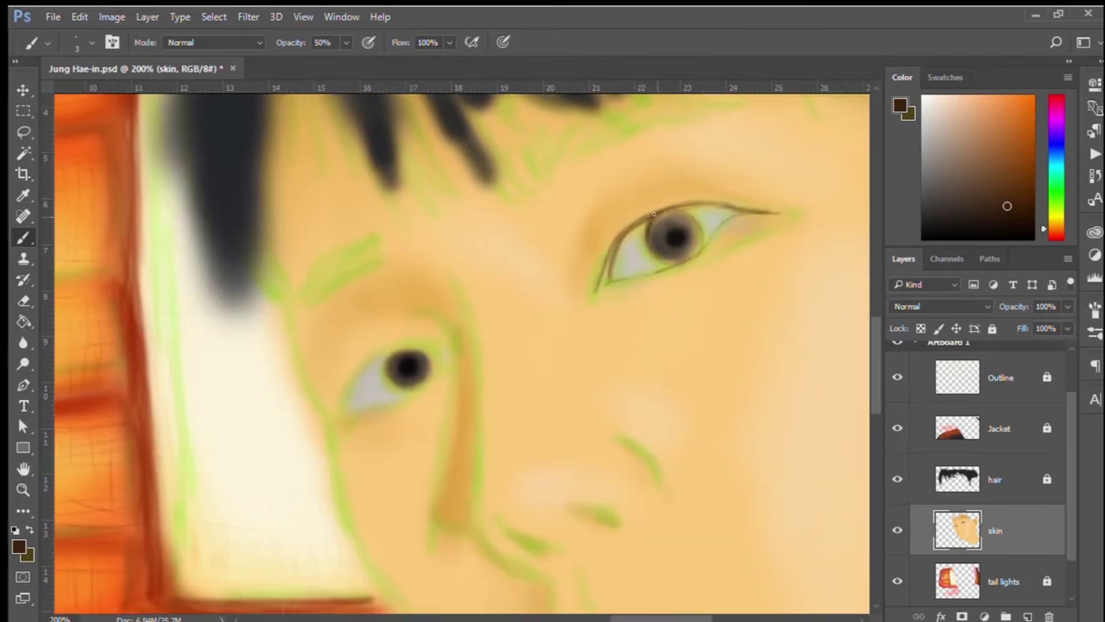
drag(656, 216, 691, 255)
drag(751, 209, 608, 275)
mouse_move(456, 349)
mouse_down()
mouse_move(336, 413)
mouse_move(423, 384)
mouse_move(353, 411)
mouse_up()
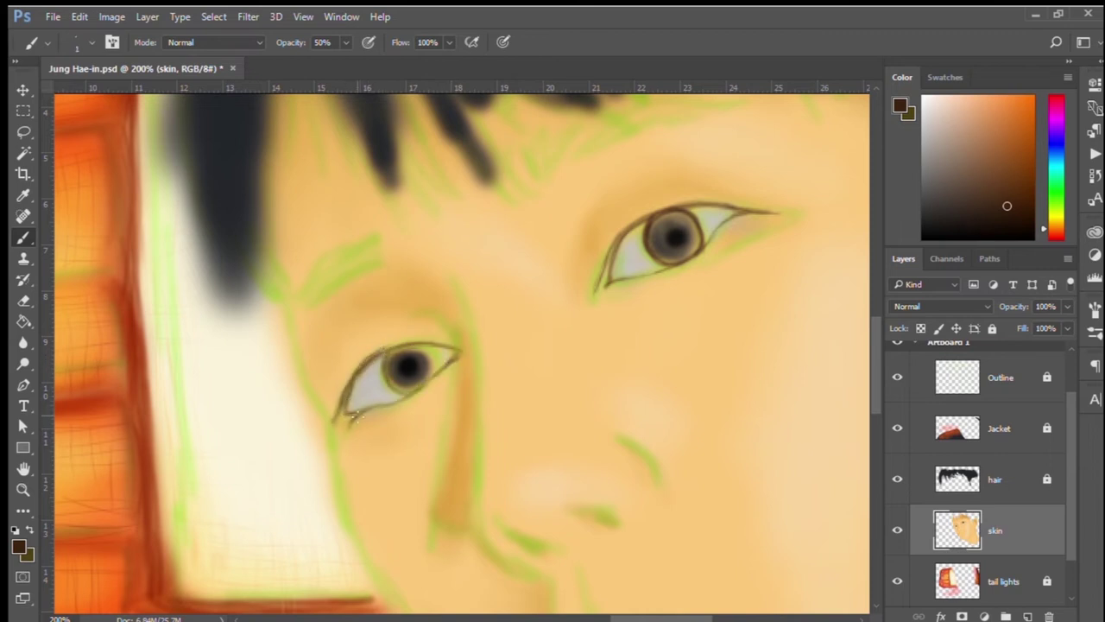
Brush a brown eyebrow above the right eye with a larger brush
key(ctrl+minus)
key(bracketright)
key(bracketright)
key(bracketright)
mouse_move(518, 246)
mouse_down()
mouse_move(490, 274)
mouse_move(596, 231)
mouse_move(523, 255)
mouse_up()
drag(519, 245, 494, 273)
Paint the left eyebrow, then red lips with a dark line between them at 90% opacity
drag(418, 304, 380, 337)
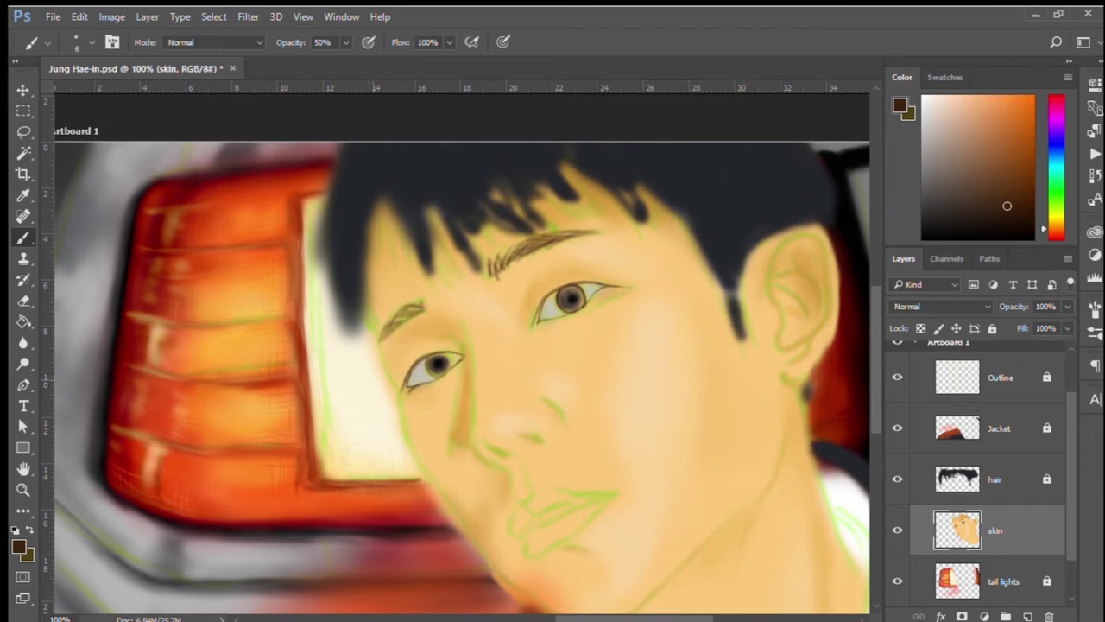
click(1004, 117)
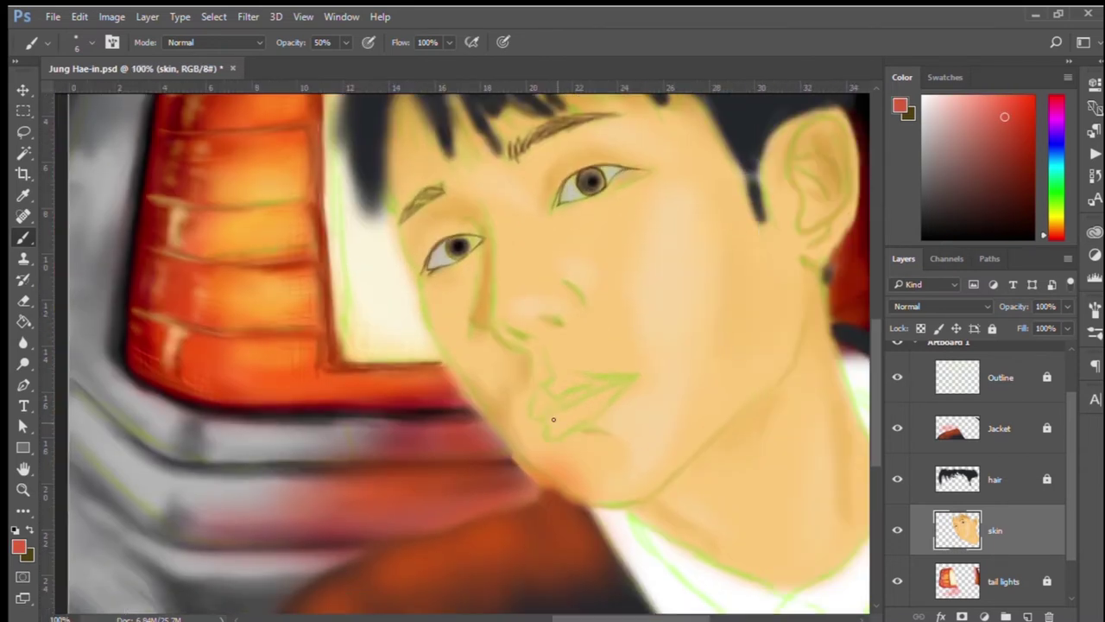
mouse_move(550, 430)
mouse_down()
mouse_move(621, 381)
mouse_move(552, 423)
mouse_move(596, 408)
mouse_move(537, 420)
mouse_move(615, 376)
mouse_up()
key(9)
key(bracketright)
key(bracketright)
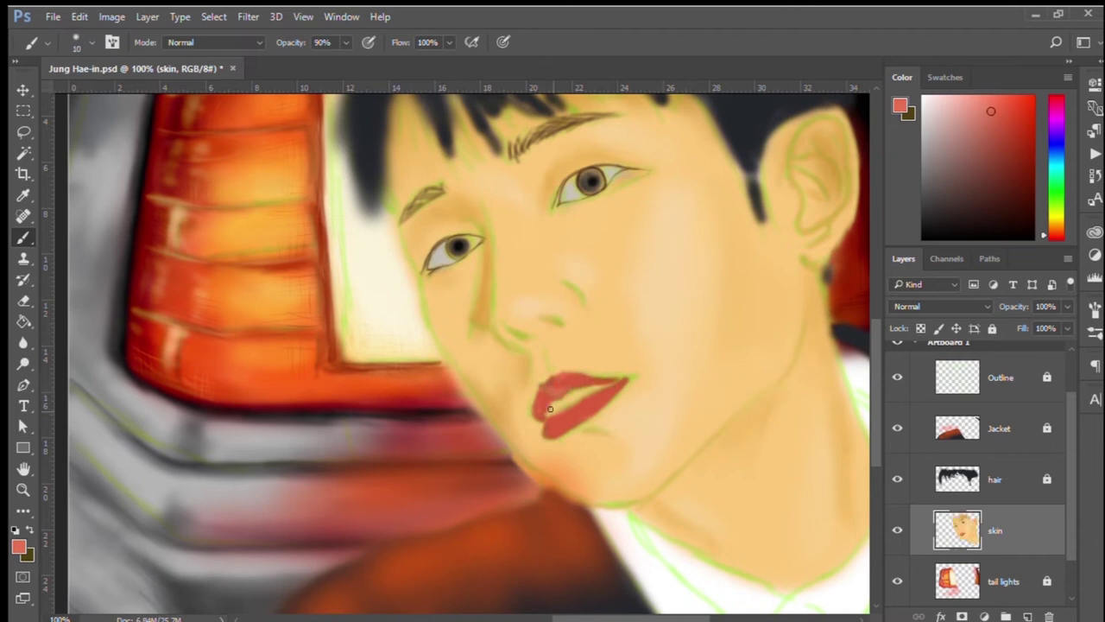
click(1025, 163)
drag(544, 409, 617, 382)
Darken the upper lip edge and the gap between the lips, and hide the green outline sketch
key(ctrl+plus)
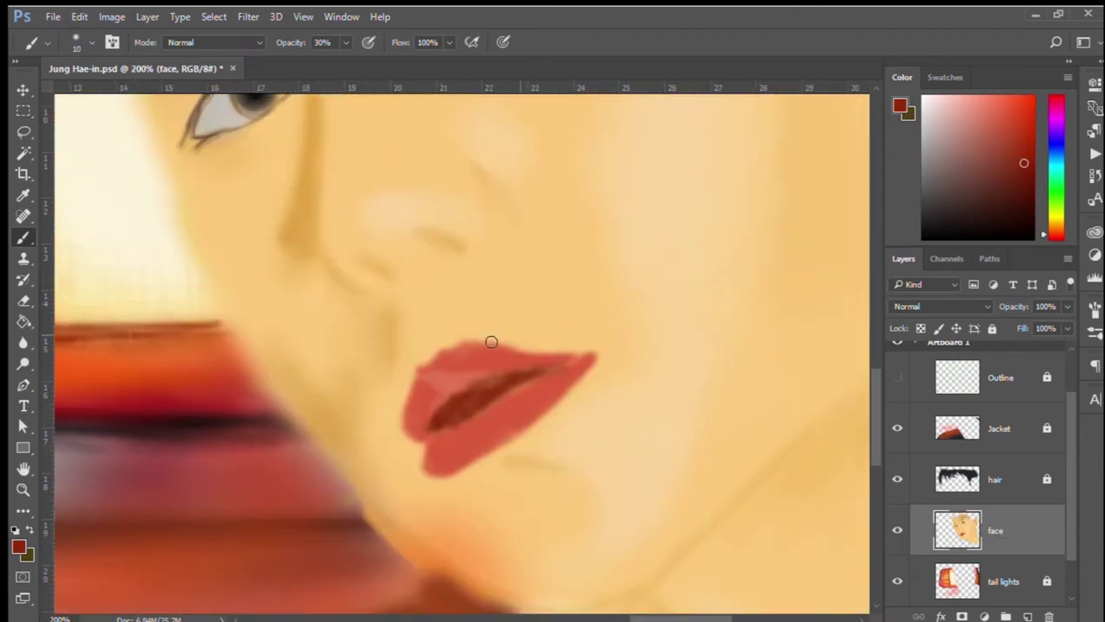
key(3)
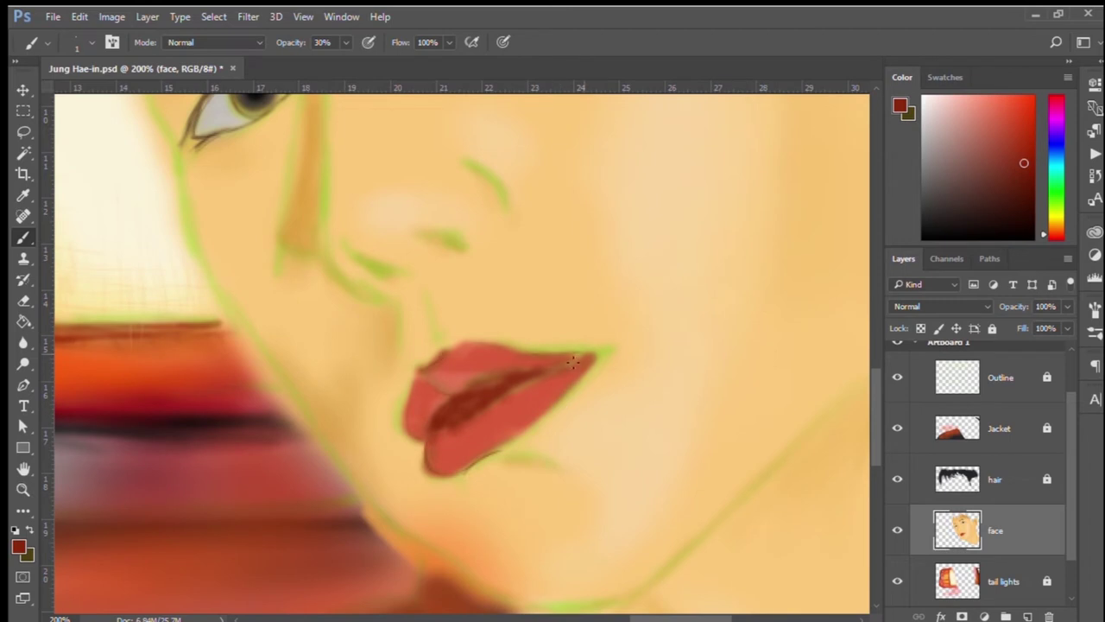
key(bracketleft)
key(bracketleft)
drag(527, 364, 582, 352)
key(bracketleft)
key(9)
alt+click(462, 410)
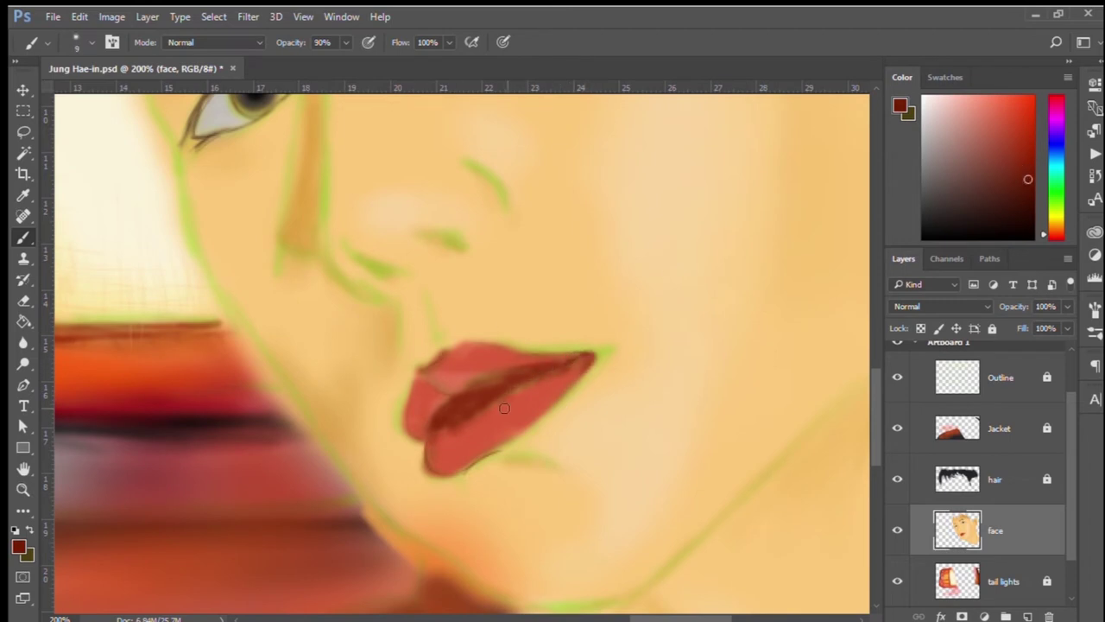
drag(444, 418, 544, 367)
click(897, 377)
alt+click(451, 413)
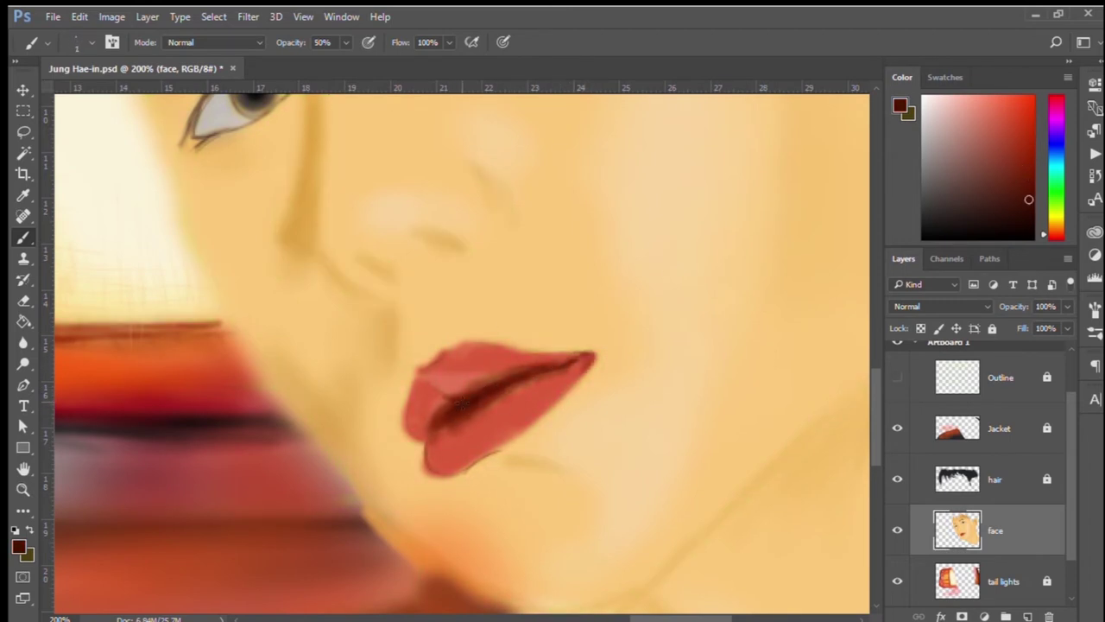
Paint sampled skin tone along the lip edge and over the lower lip's left edge
alt+click(428, 423)
key(3)
key(bracketright)
key(bracketright)
key(bracketright)
alt+click(488, 353)
key(bracketright)
key(bracketright)
key(bracketright)
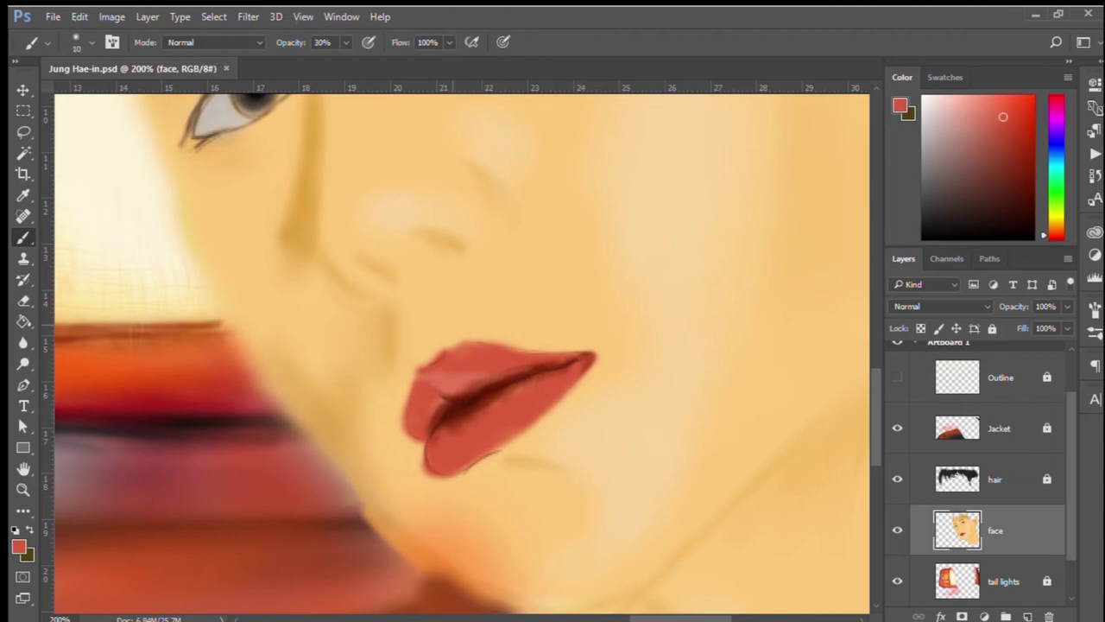
alt+click(438, 351)
drag(438, 351, 547, 341)
key(bracketleft)
key(bracketleft)
key(bracketleft)
drag(413, 442, 407, 397)
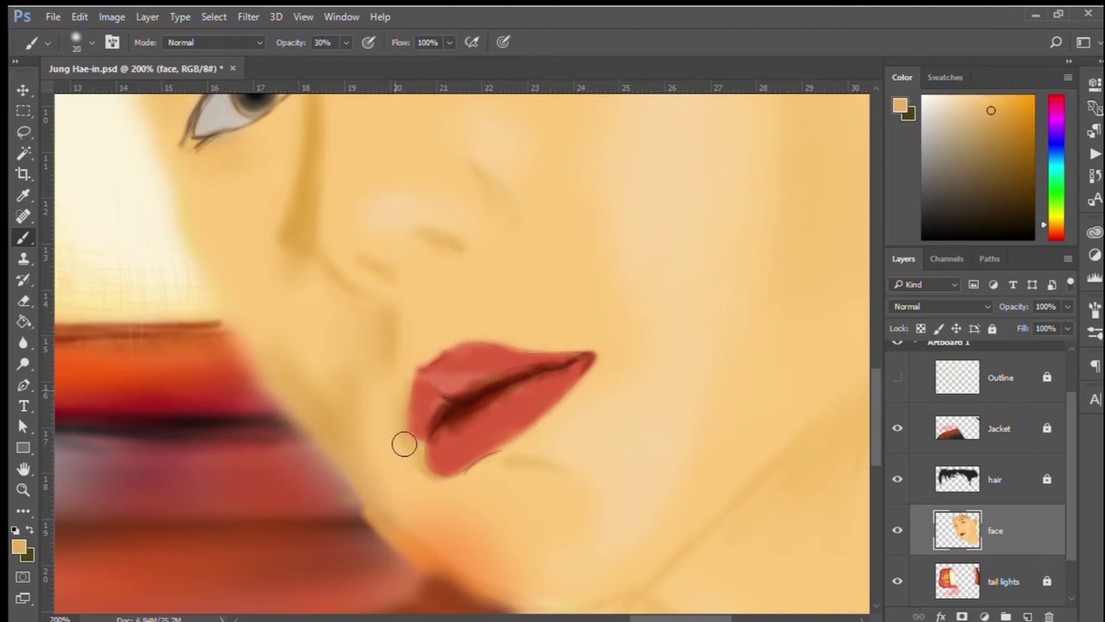
Sample lighter skin tones beside the lip, lowering paint opacity to 10%
alt+click(487, 307)
key(bracketleft)
key(bracketleft)
key(bracketleft)
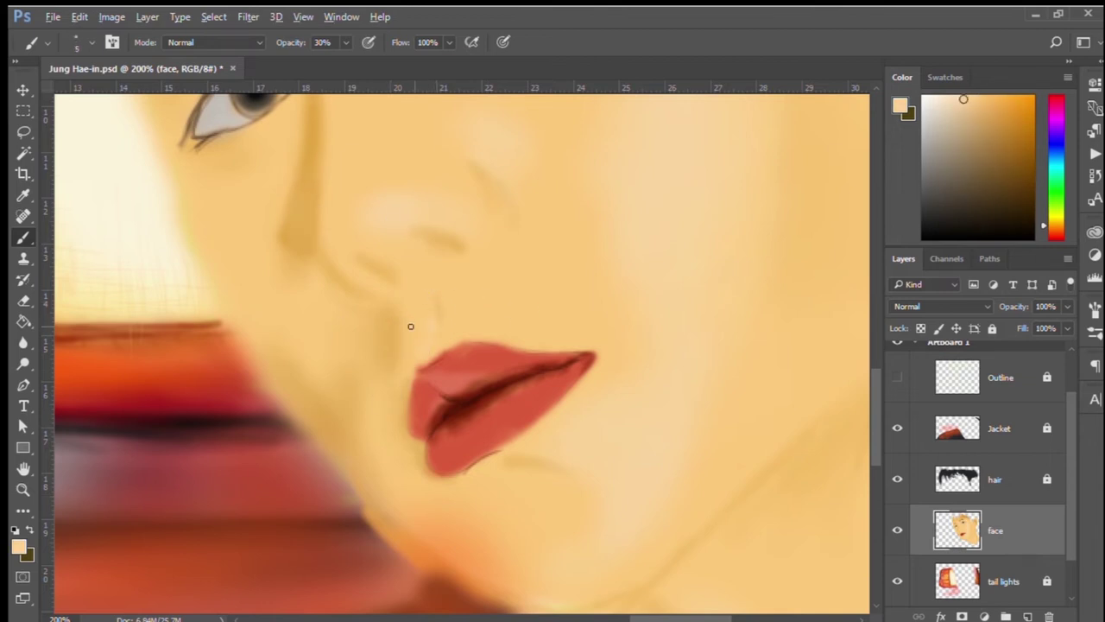
key(bracketright)
key(bracketright)
key(bracketright)
key(2)
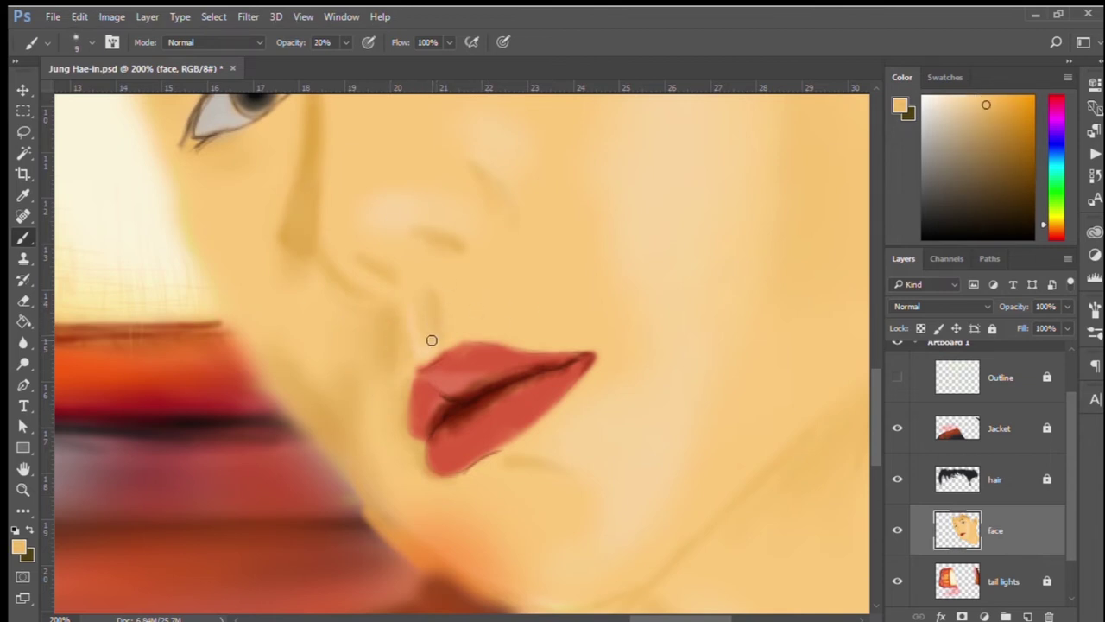
alt+click(432, 315)
key(1)
Paint a fine dark red line along the lip crease at 30% opacity
alt+click(506, 395)
key(bracketleft)
key(bracketleft)
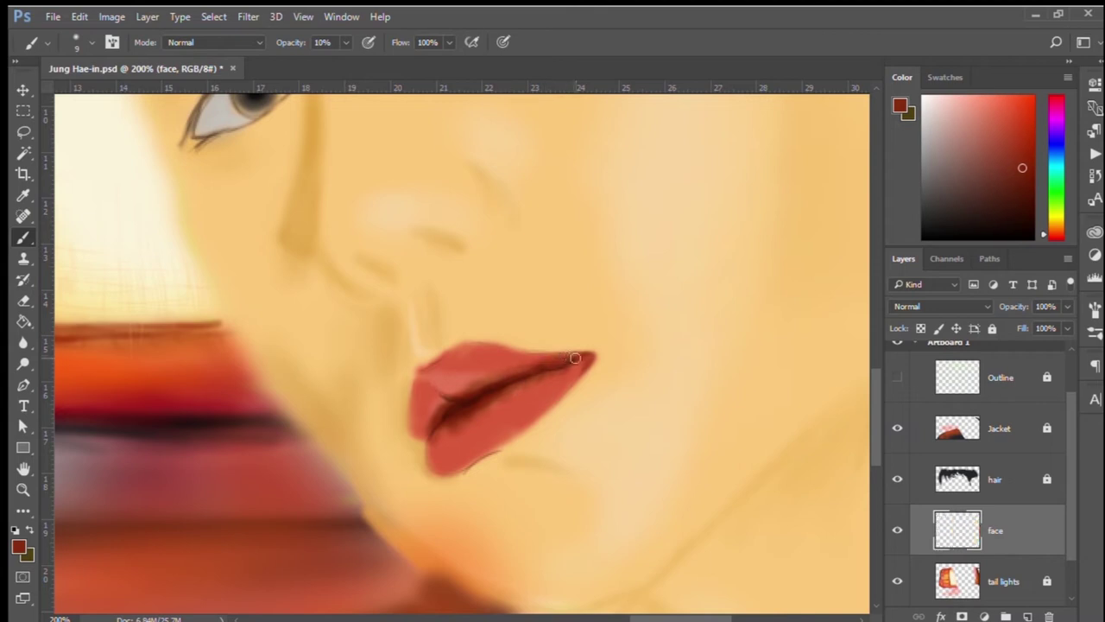
alt+click(473, 409)
key(bracketleft)
key(bracketleft)
key(bracketleft)
key(3)
drag(475, 407, 591, 356)
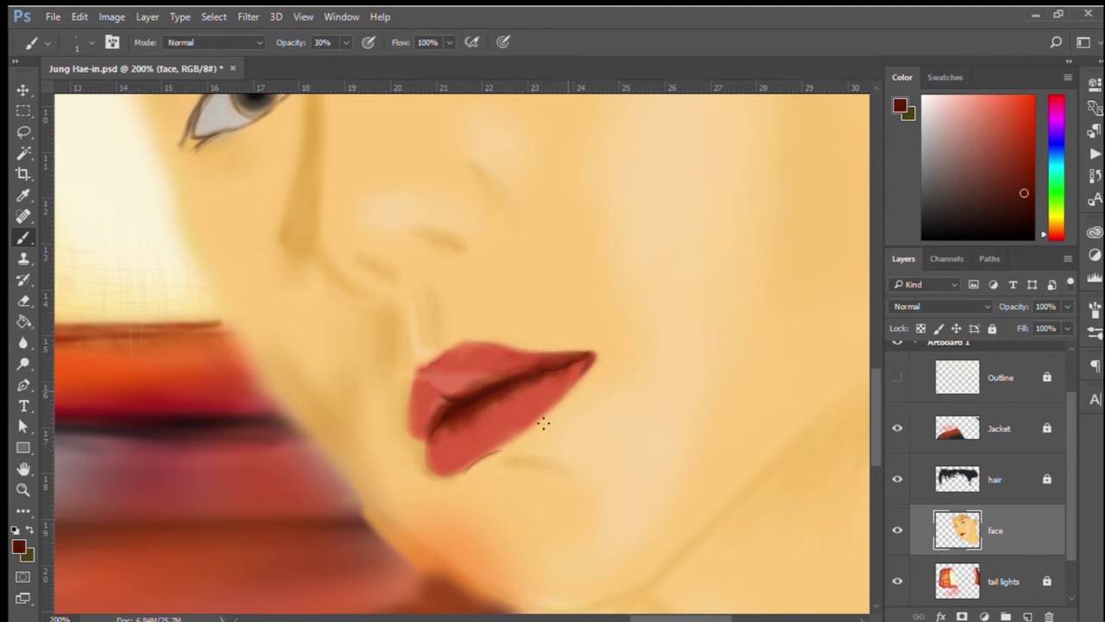
alt+click(415, 414)
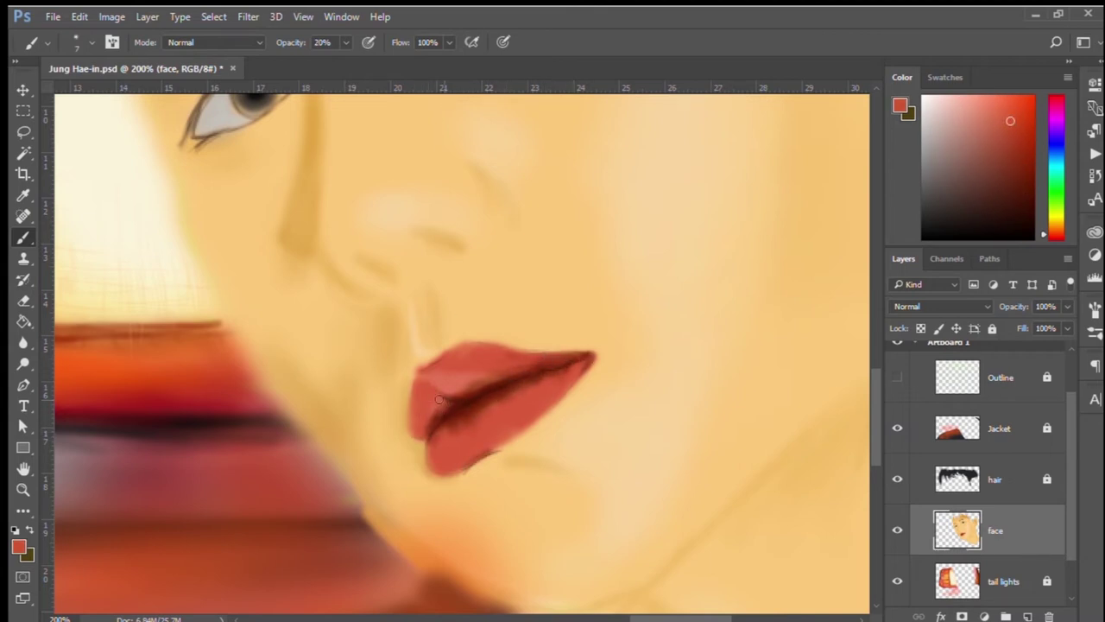
key(bracketright)
key(bracketright)
key(bracketright)
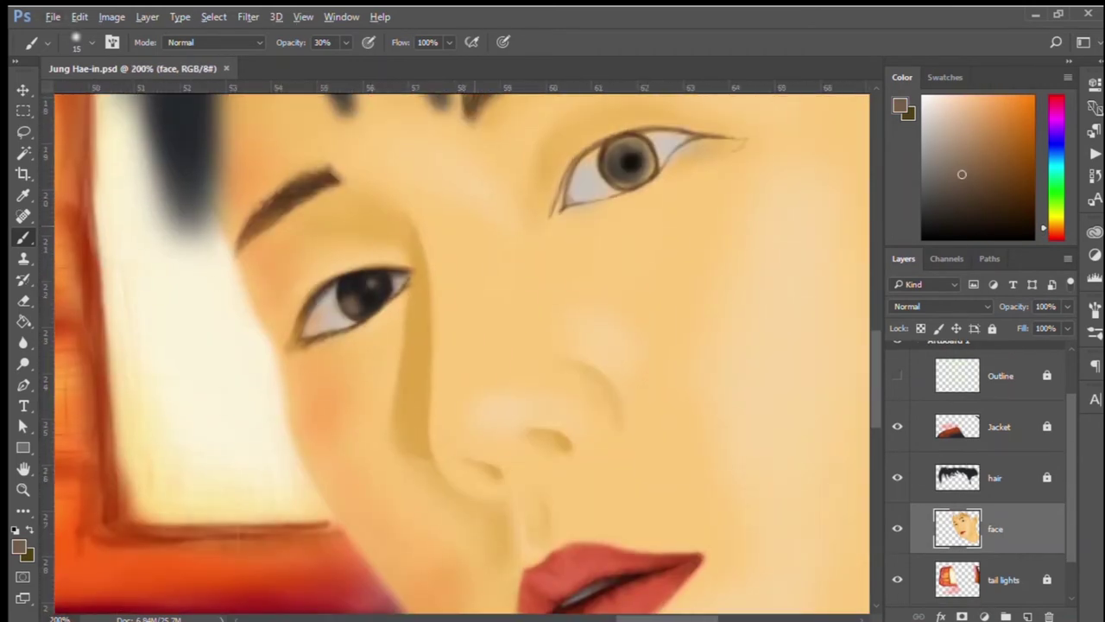
Paint the right iris near-black, at 60% then 30% opacity
alt+click(630, 160)
key(6)
key(bracketleft)
key(bracketleft)
key(bracketleft)
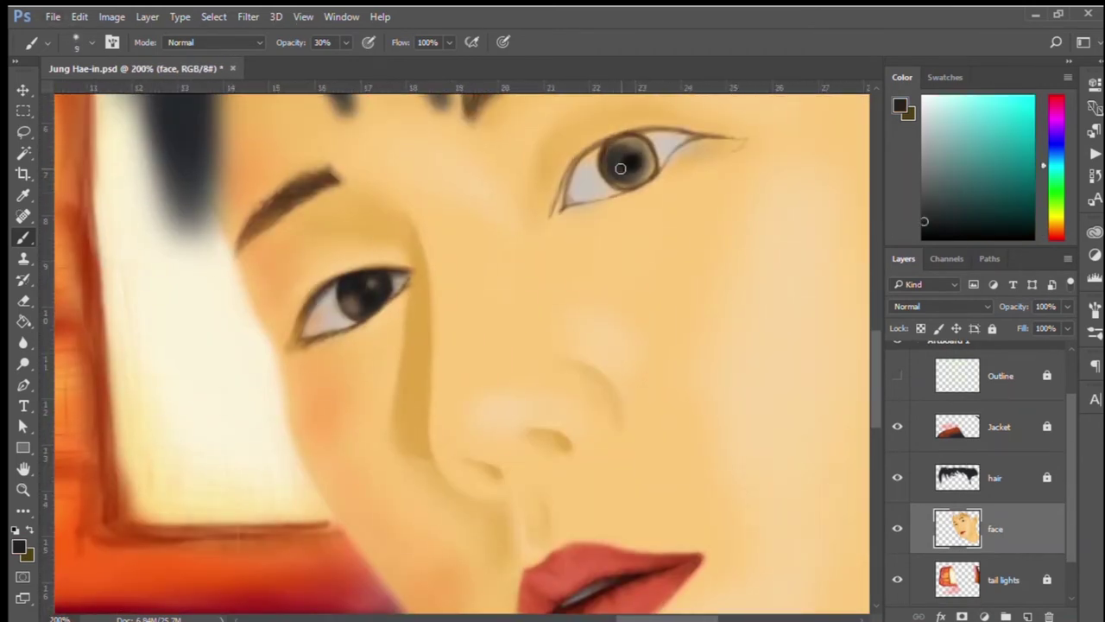
drag(622, 163, 643, 128)
alt+click(629, 164)
key(3)
key(bracketleft)
key(bracketleft)
key(bracketleft)
alt+click(625, 170)
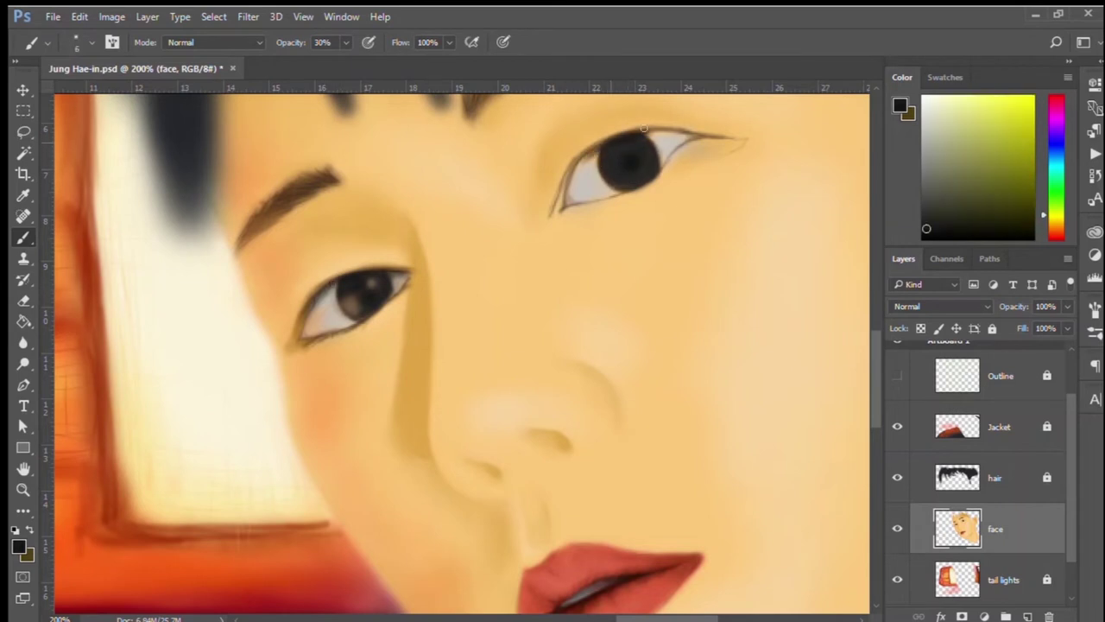
Repaint the right eye's outer corner with skin tone at 40% opacity and size 3
alt+click(565, 184)
key(bracketright)
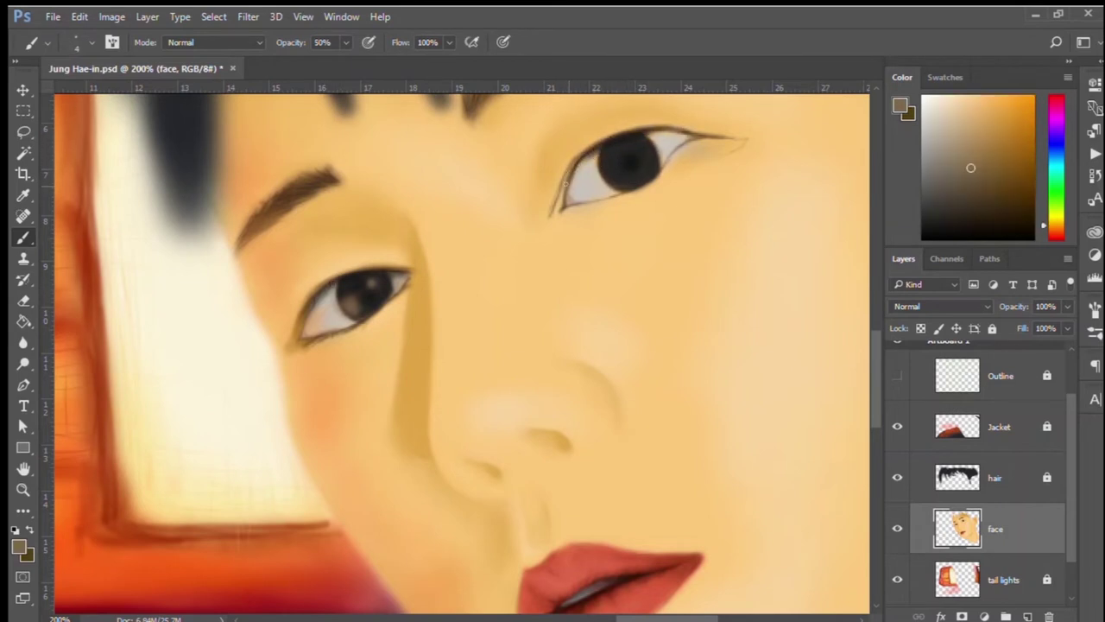
alt+click(628, 160)
key(2)
alt+click(641, 122)
key(bracketright)
key(bracketright)
key(bracketright)
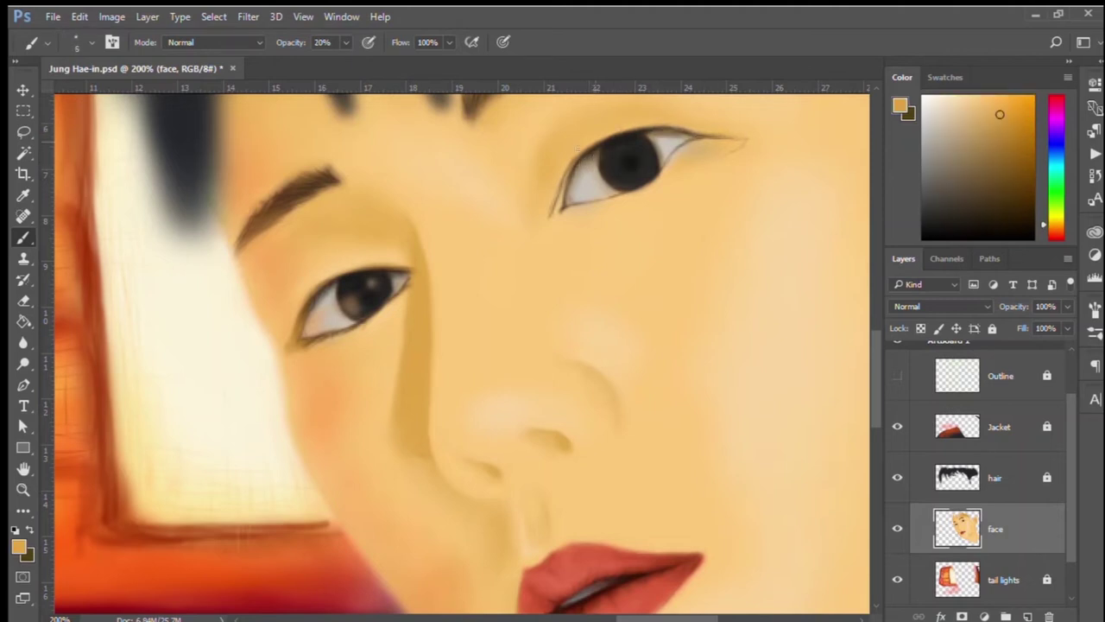
key(4)
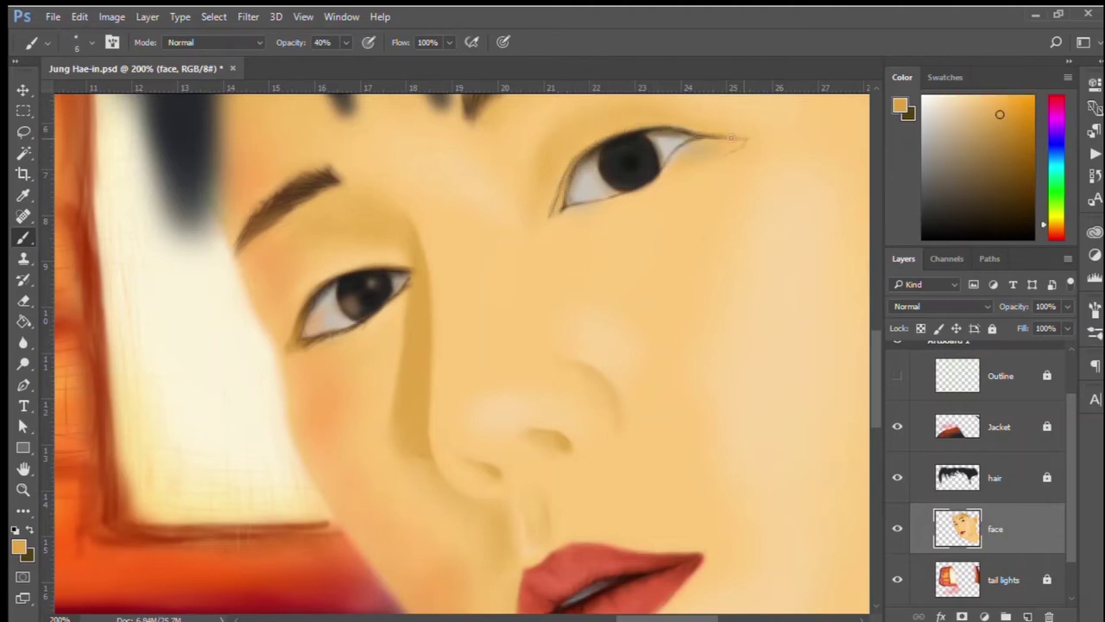
key(bracketleft)
key(bracketleft)
key(bracketleft)
drag(742, 138, 695, 140)
alt+click(672, 144)
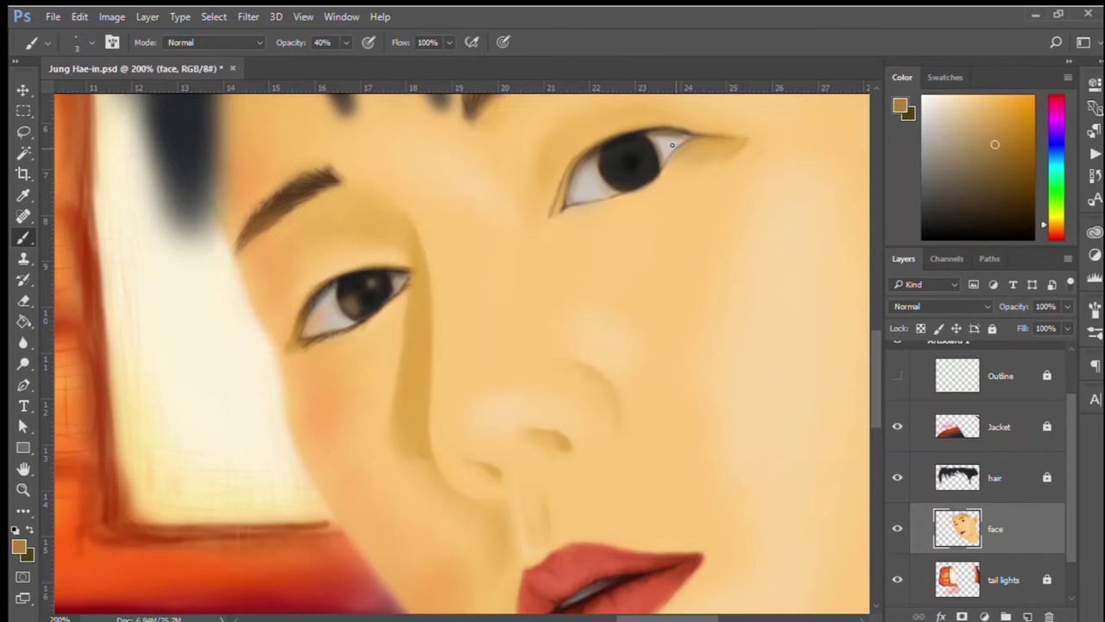
alt+click(708, 152)
Paint a darker near-black line along the upper eyelid with a size-2 brush at 20% opacity
key(2)
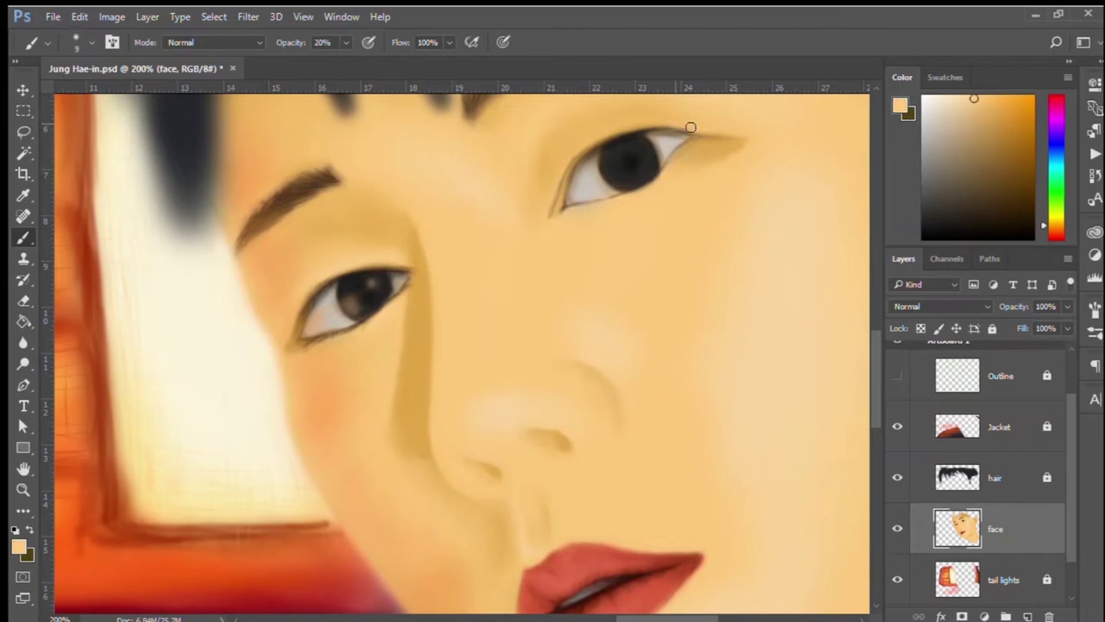
drag(691, 118, 657, 184)
alt+click(592, 178)
key(3)
key(bracketleft)
key(bracketleft)
key(bracketleft)
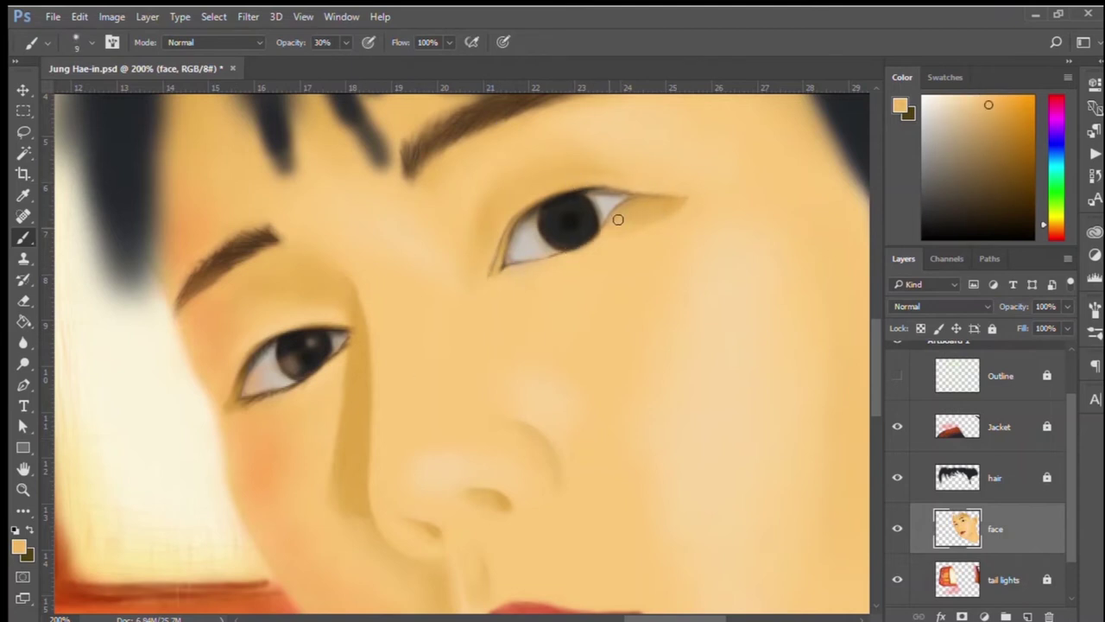
alt+click(566, 223)
key(1)
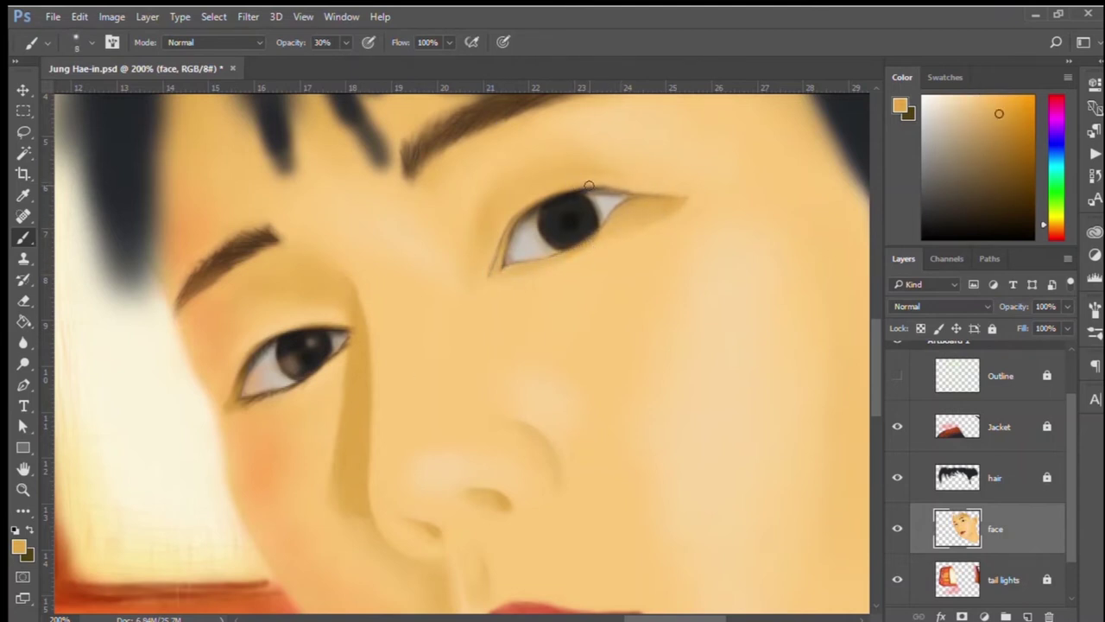
key(bracketleft)
key(2)
key(bracketright)
drag(654, 196, 590, 190)
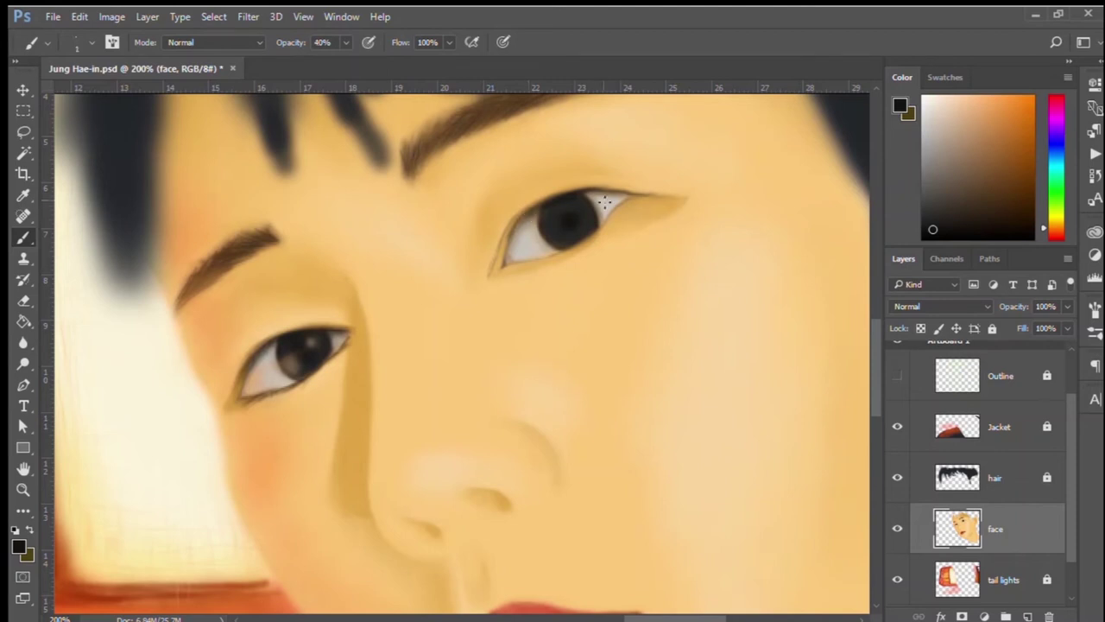
Shade along the nose ridge in an orange skin tone with a size-2 brush at 50% opacity
alt+click(604, 201)
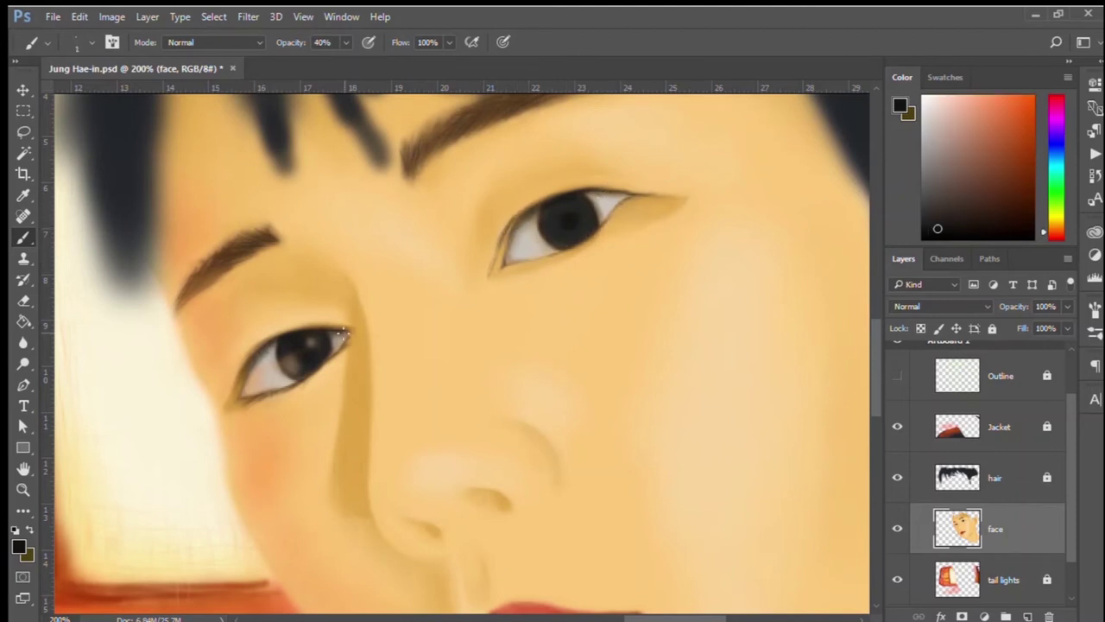
alt+click(579, 182)
key(3)
key(bracketright)
key(bracketright)
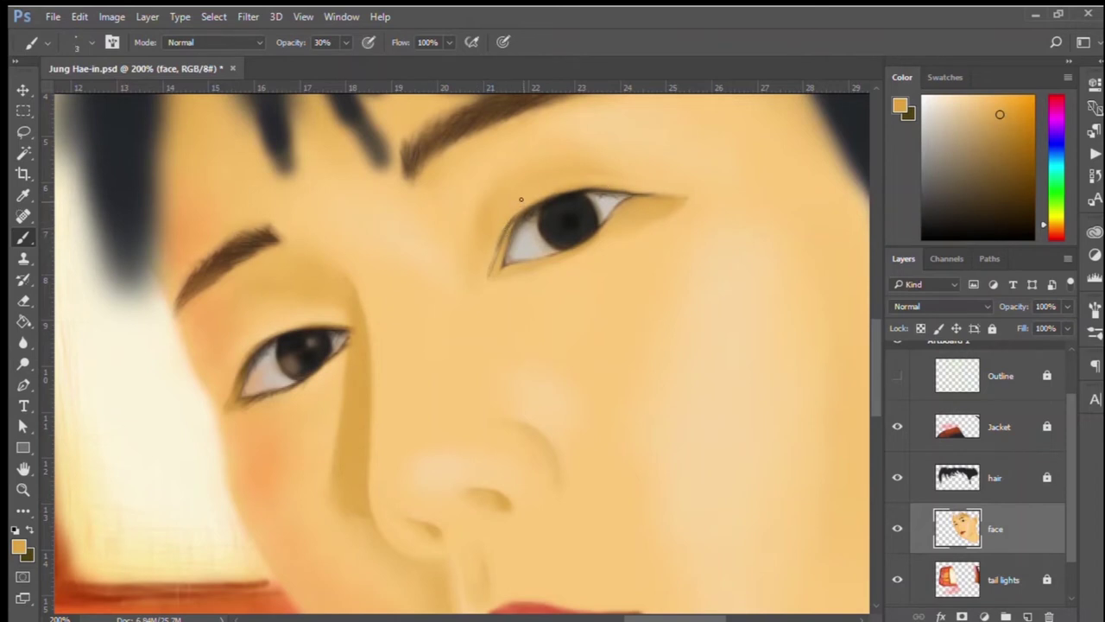
key(5)
key(bracketright)
key(bracketright)
alt+click(361, 355)
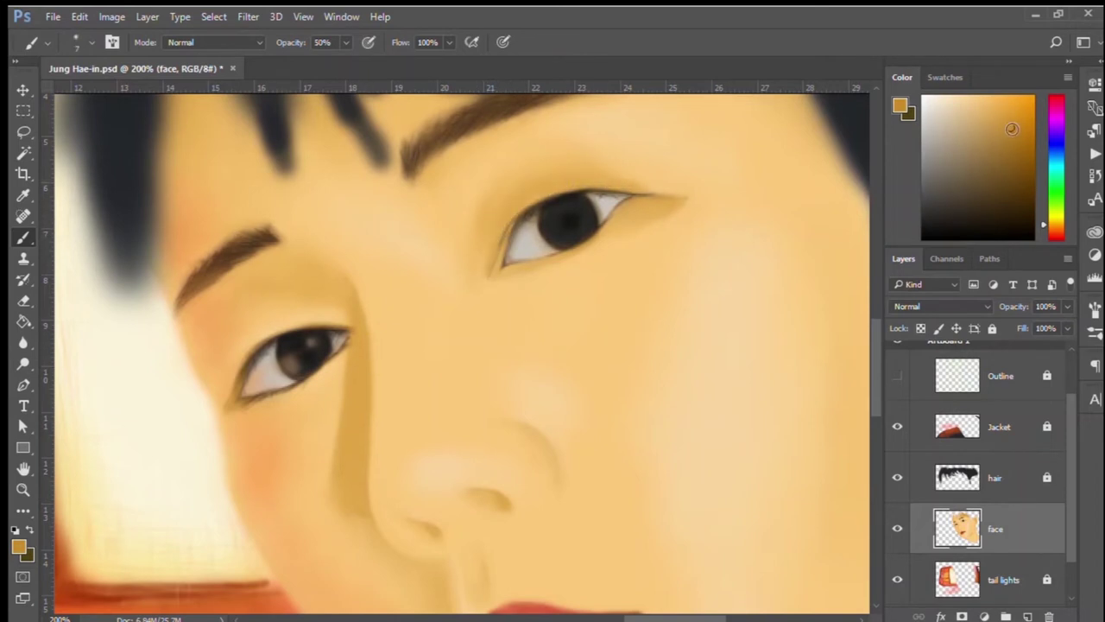
key(bracketleft)
key(bracketleft)
drag(356, 325, 363, 497)
Sample lighter skin tones and the brownish orange around the nose, brush 5 at 20% opacity
alt+click(401, 554)
key(2)
key(bracketright)
key(bracketright)
key(bracketright)
scroll(388, 402, down, 2)
alt+click(370, 410)
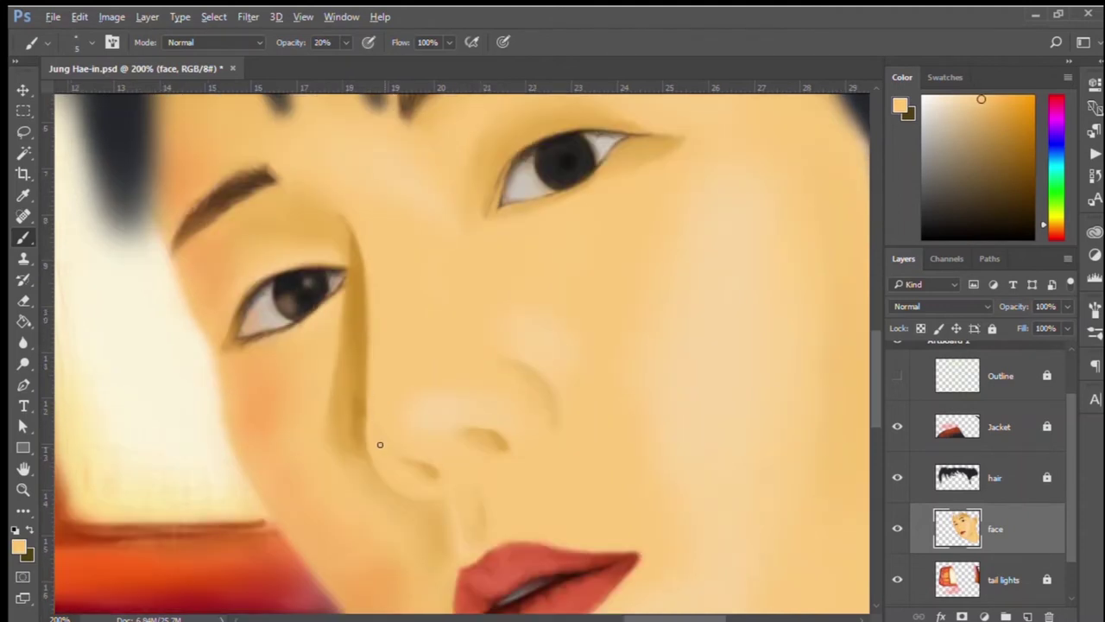
alt+click(346, 332)
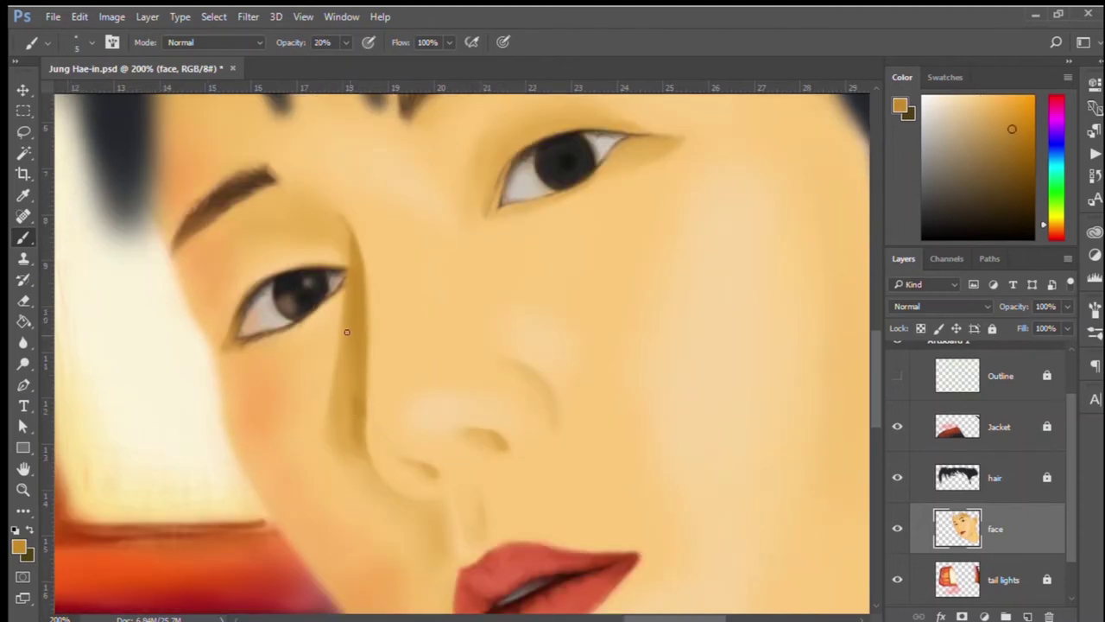
alt+click(355, 256)
Sample darker orange-brown and lighter skin tones, then zoom out to see the whole face
key(4)
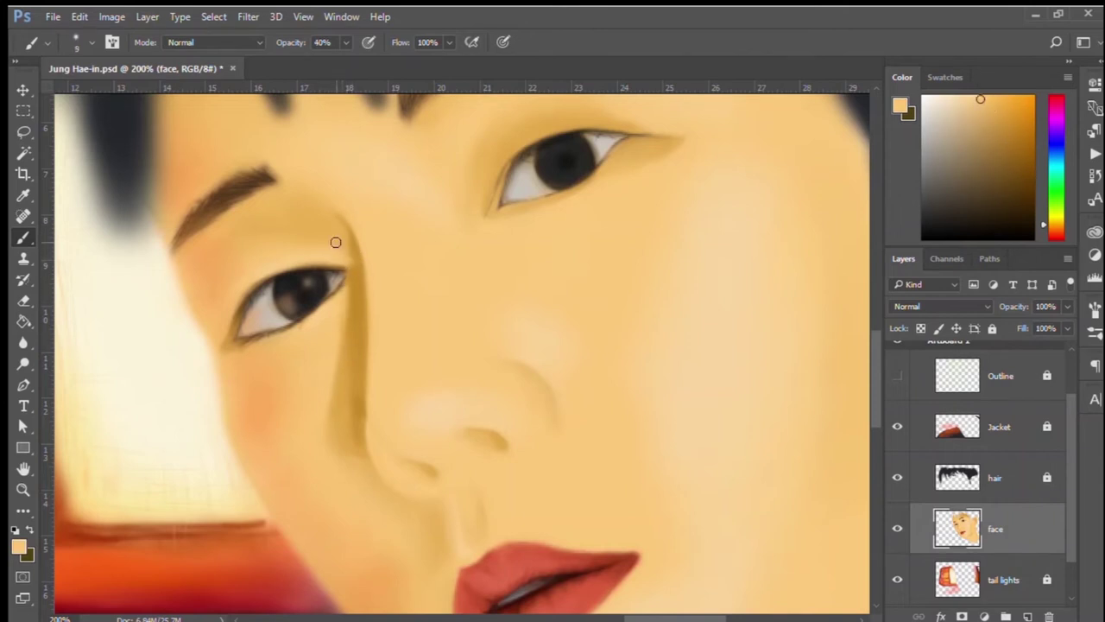
alt+click(357, 323)
key(bracketleft)
key(bracketleft)
key(bracketleft)
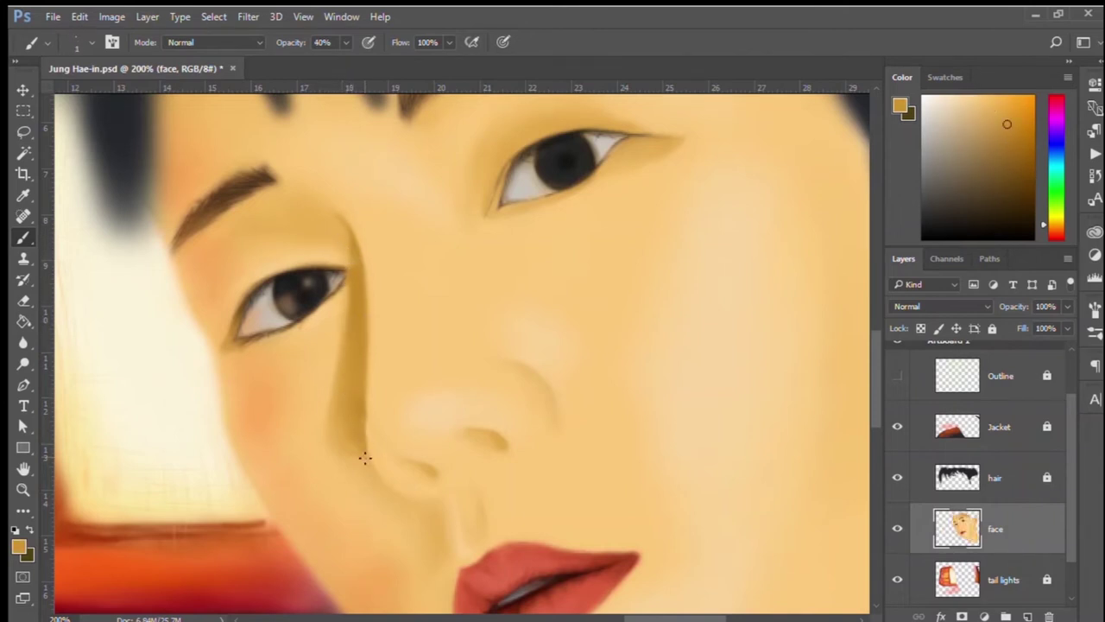
drag(359, 436, 377, 470)
alt+click(372, 470)
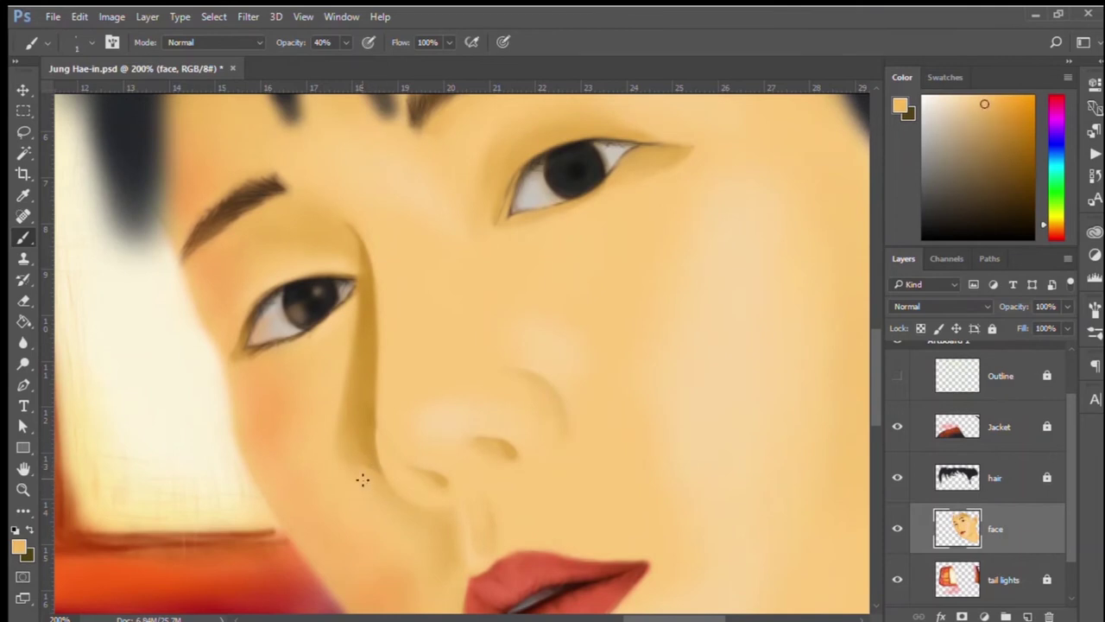
key(2)
key(bracketright)
key(bracketright)
key(bracketright)
key(ctrl+minus)
Sample skin tones above the eye with a large brush sized between 9 and 30
alt+click(537, 215)
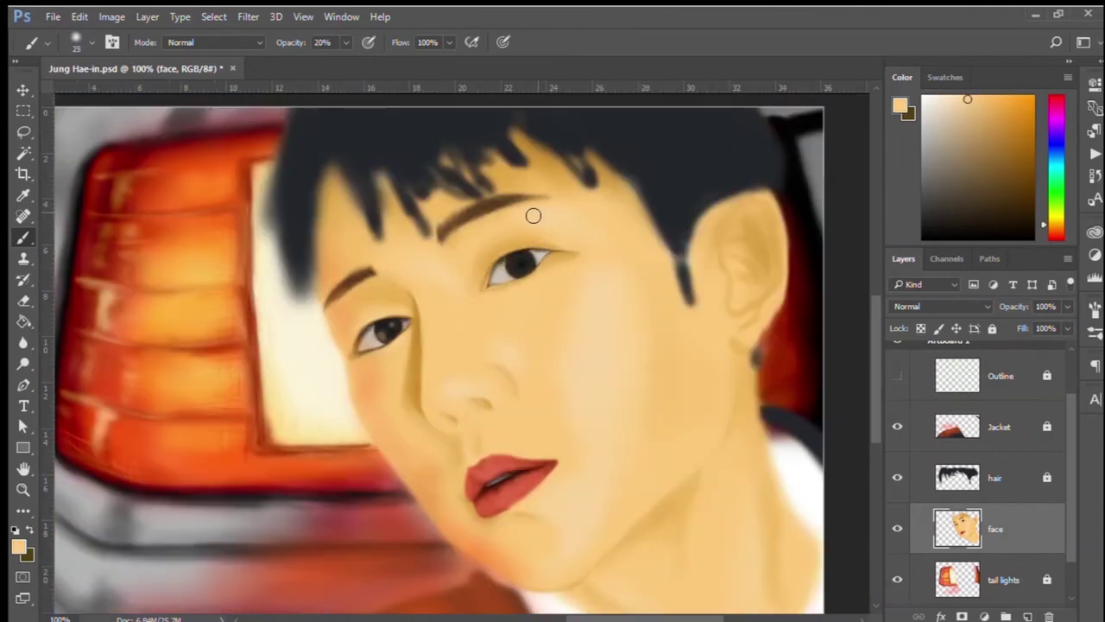
key(bracketright)
key(bracketright)
key(bracketright)
alt+click(544, 242)
key(bracketleft)
key(bracketleft)
key(bracketleft)
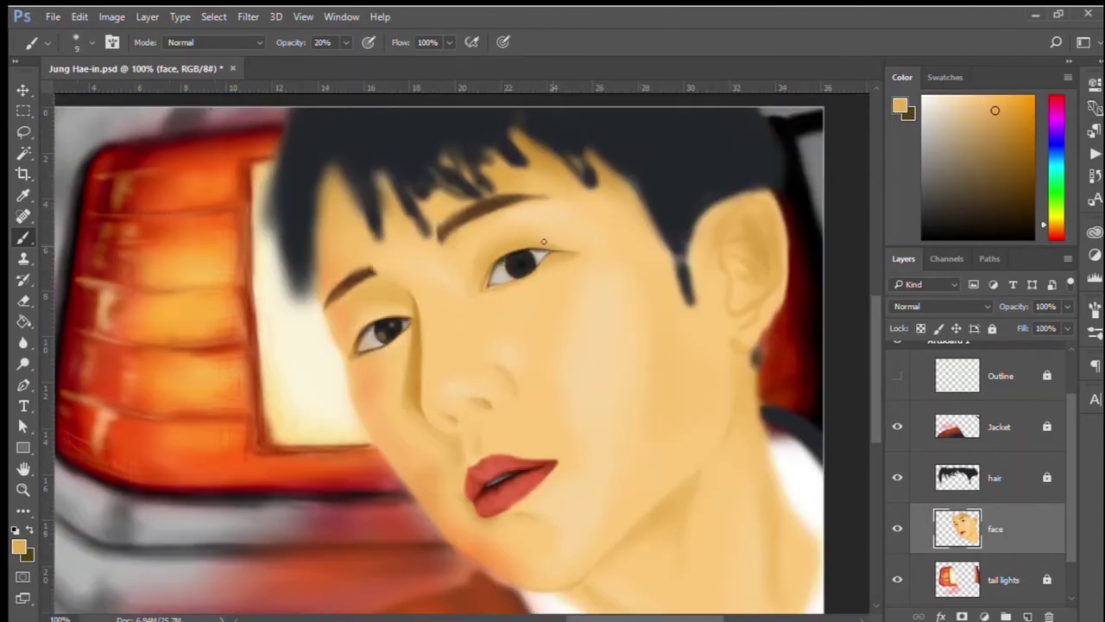
alt+click(509, 233)
key(bracketright)
key(bracketright)
key(bracketright)
Zoom to 200% on the eyes and sample dark skin and iris colours at 40% opacity
key(ctrl+plus)
alt+click(296, 291)
key(bracketleft)
key(4)
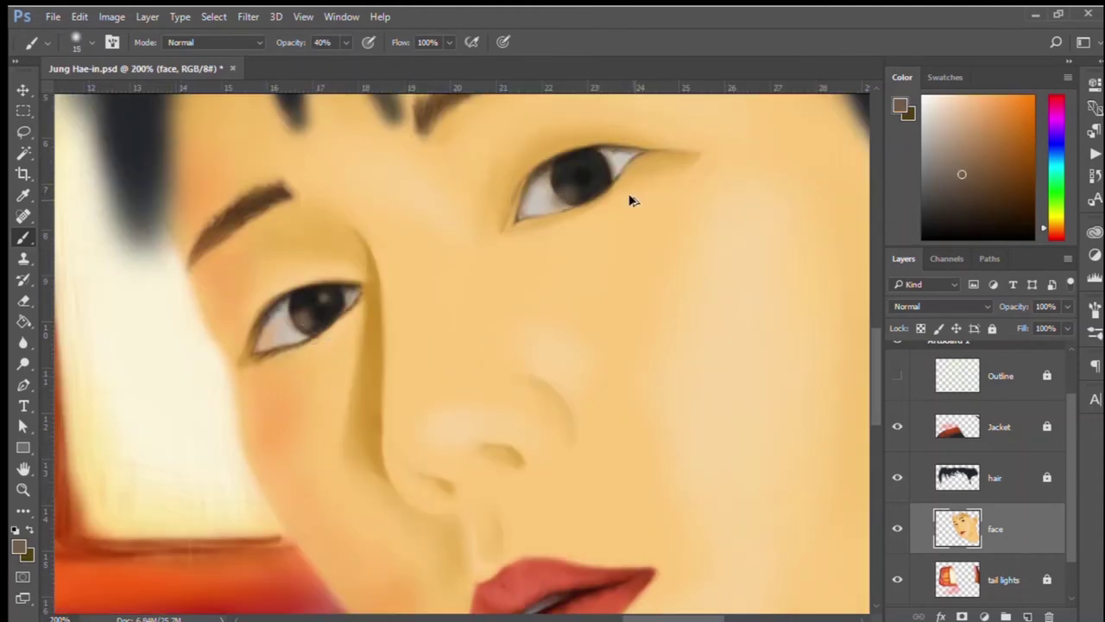
alt+click(544, 203)
key(bracketleft)
key(bracketleft)
key(bracketleft)
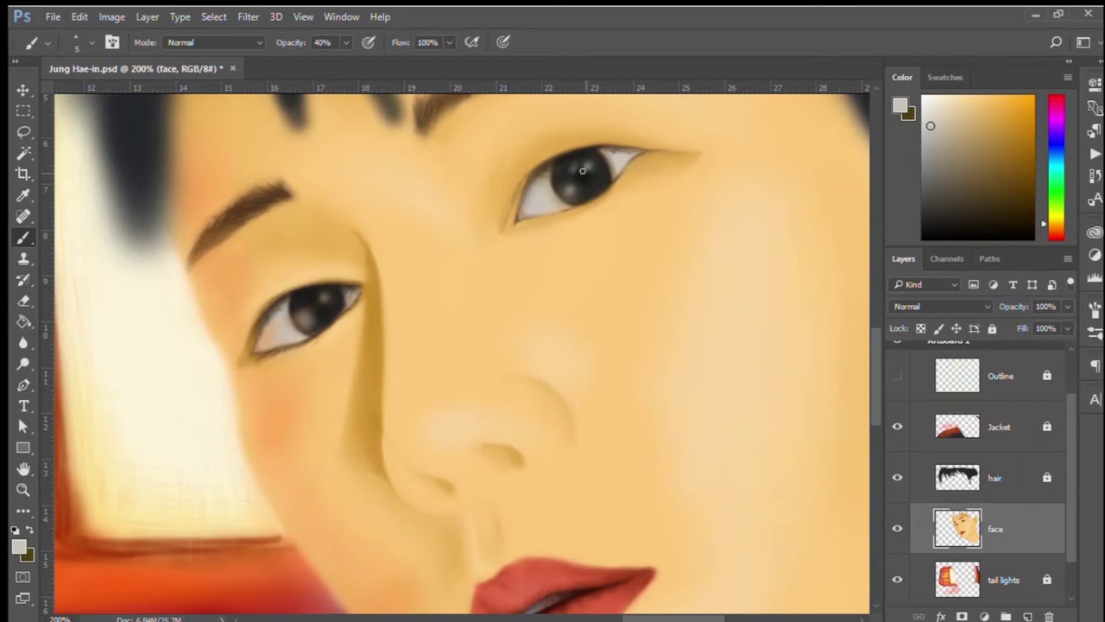
alt+click(565, 169)
alt+click(581, 177)
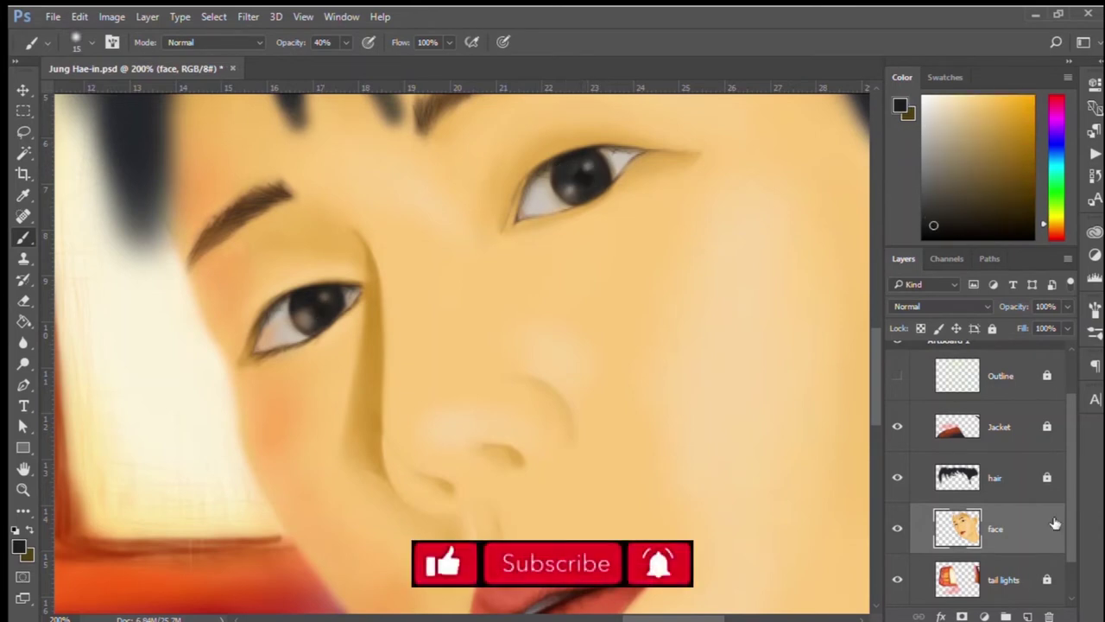
Paint a light eye-white highlight into the iris on the face layer
key(alt+bracketleft)
key(e)
key(alt+bracketright)
key(b)
key(bracketright)
key(bracketright)
key(bracketright)
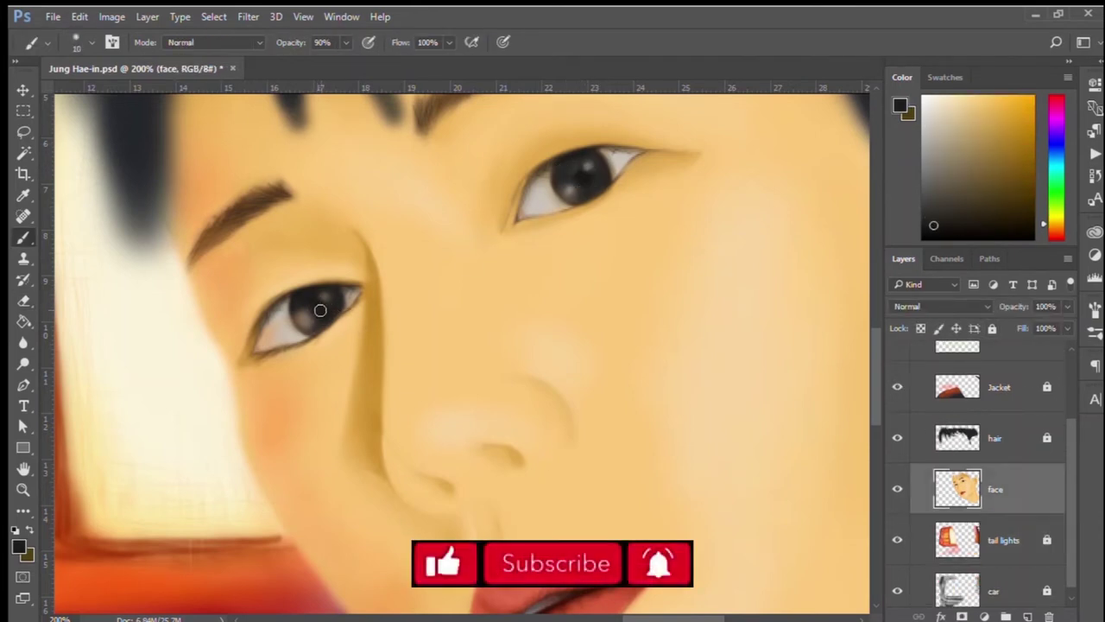
key(bracketright)
key(bracketright)
alt+click(544, 205)
drag(576, 196, 587, 171)
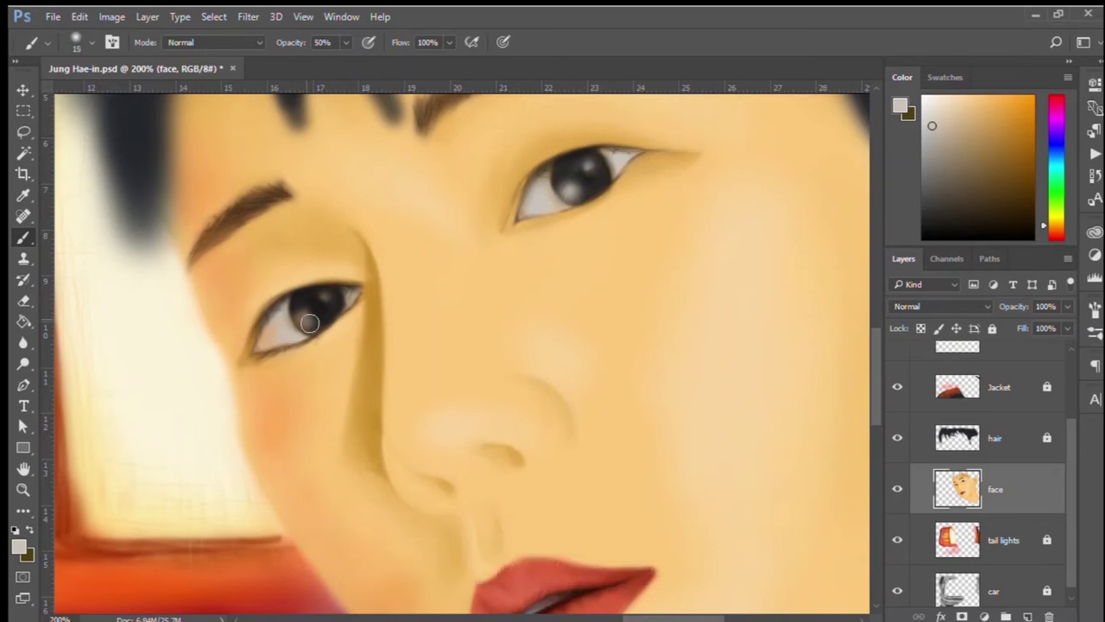
Set a tiny brush at 30% opacity and sample a dark colour for eyelid lines
key(bracketleft)
key(bracketleft)
key(5)
drag(518, 211, 544, 237)
key(bracketleft)
key(bracketleft)
key(bracketleft)
key(3)
alt+click(553, 237)
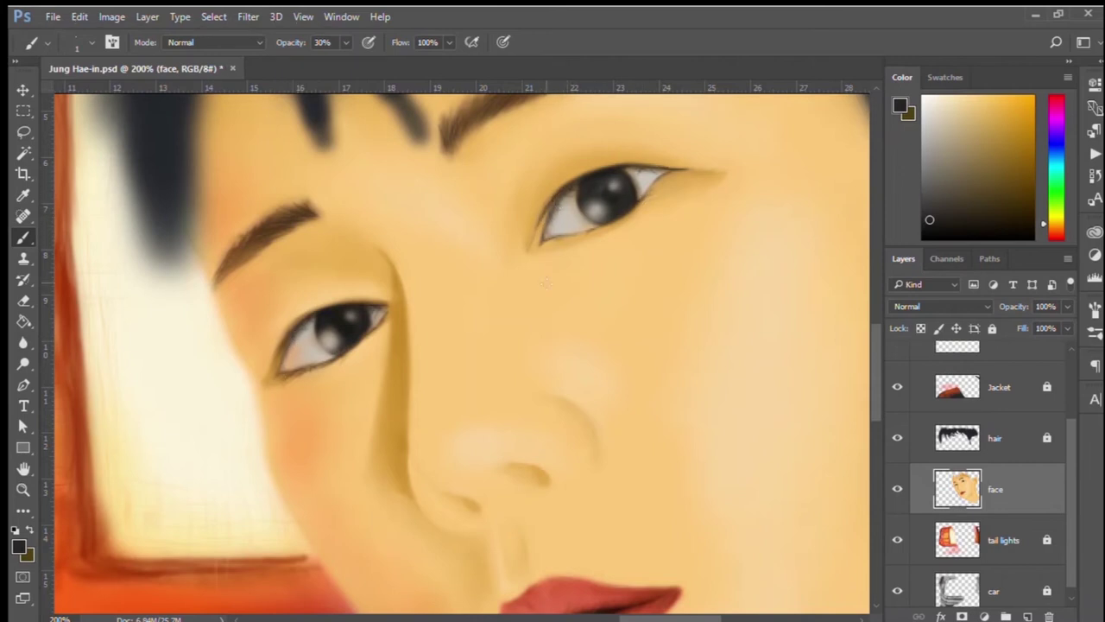
Soften the skin near the eyelid at 10–20% opacity, then sample the eyebrow's dark brown
alt+click(338, 285)
key(bracketright)
key(bracketright)
key(bracketright)
key(2)
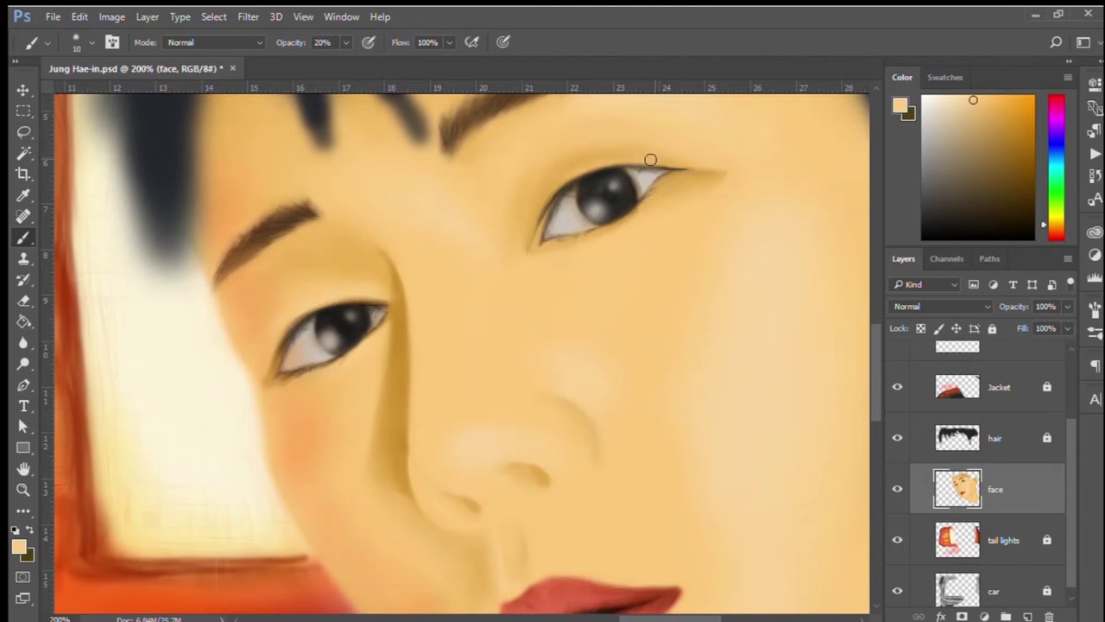
key(1)
scroll(669, 131, up, 2)
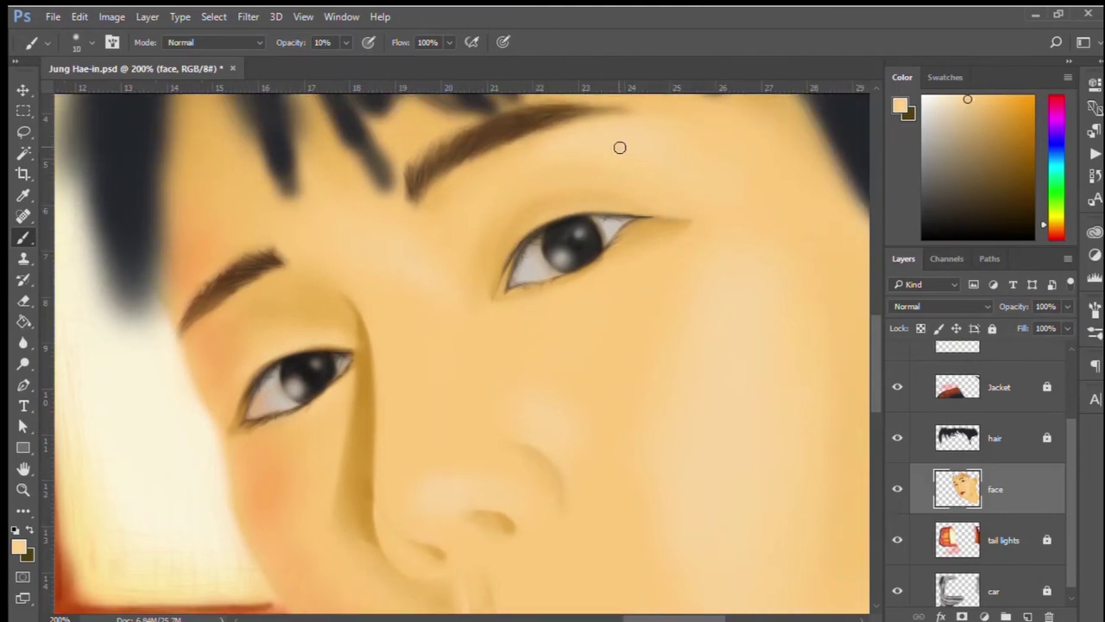
key(bracketleft)
key(bracketleft)
key(bracketleft)
alt+click(276, 253)
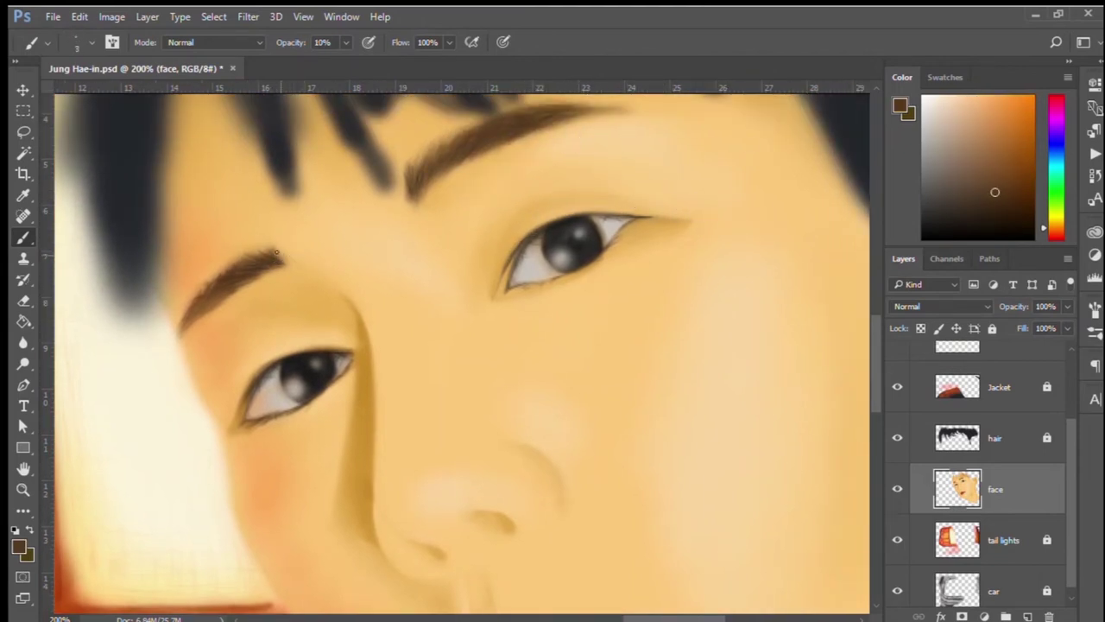
key(bracketleft)
Hide the green outline sketch and sample medium brown and pale grey for single-pixel brow strands
alt+click(429, 175)
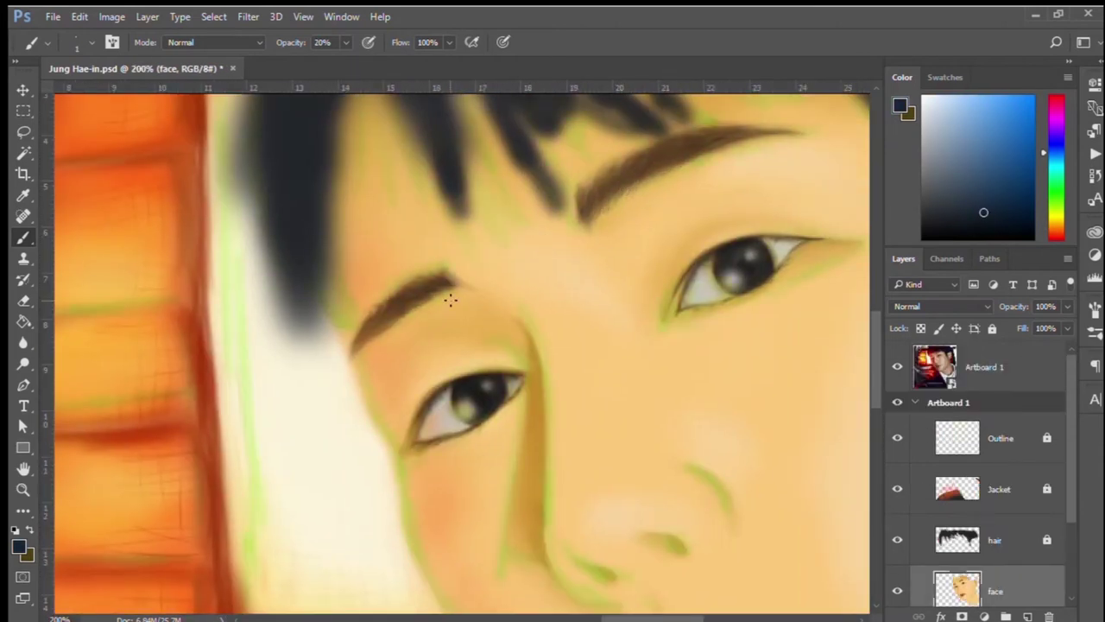
click(897, 438)
alt+click(829, 249)
key(bracketright)
key(bracketright)
key(bracketright)
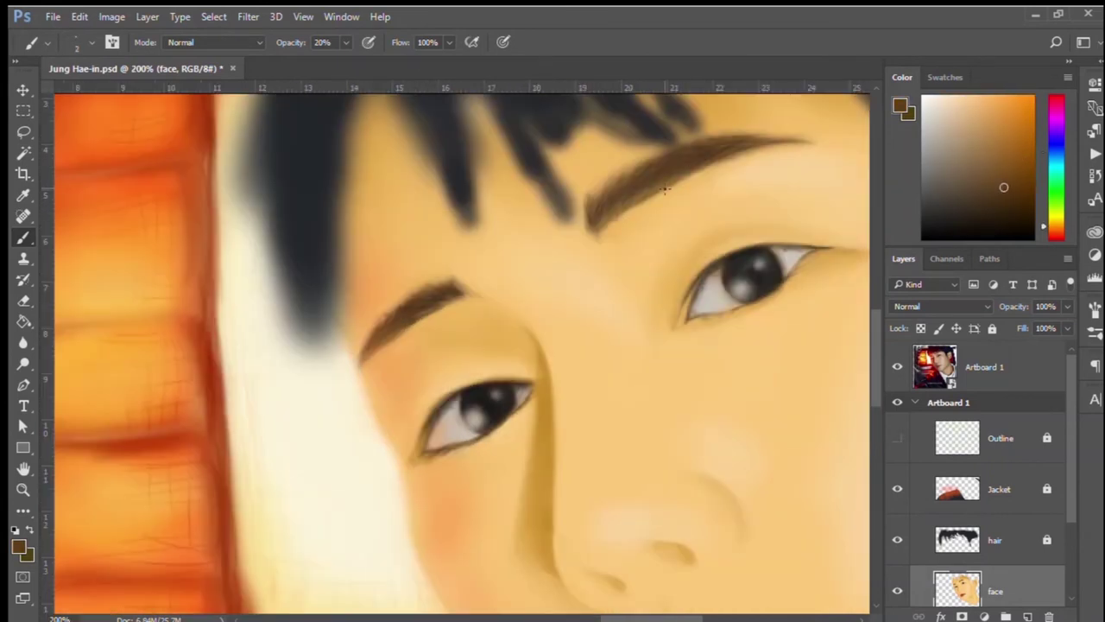
alt+click(664, 189)
key(4)
key(bracketleft)
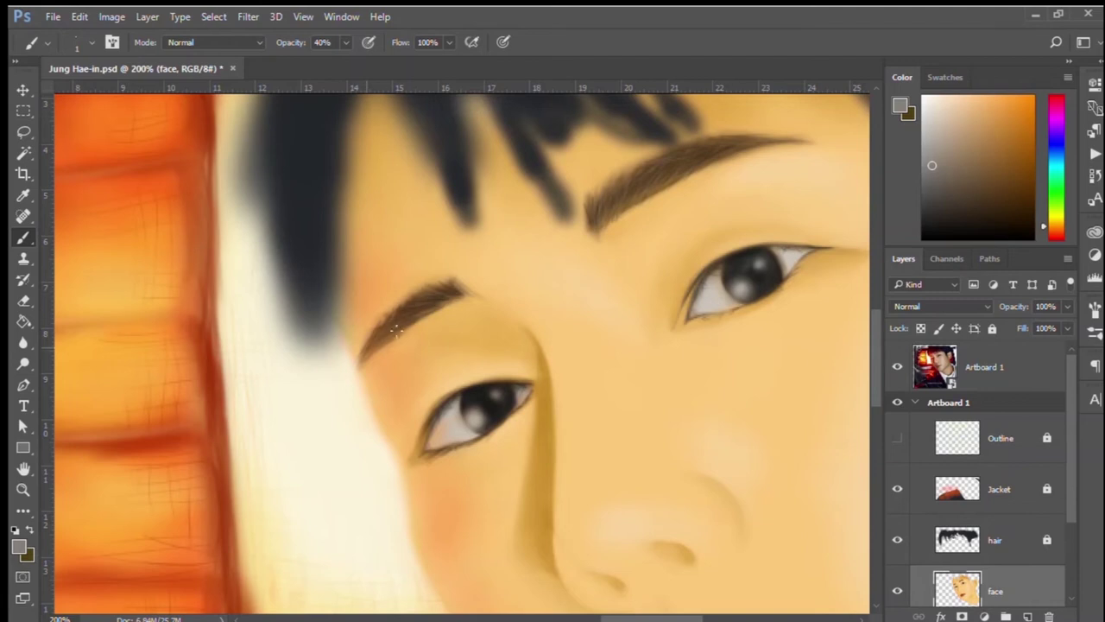
On the hair layer, cover the green strands at the top of the hair with a broad stroke and save
key(ctrl+minus)
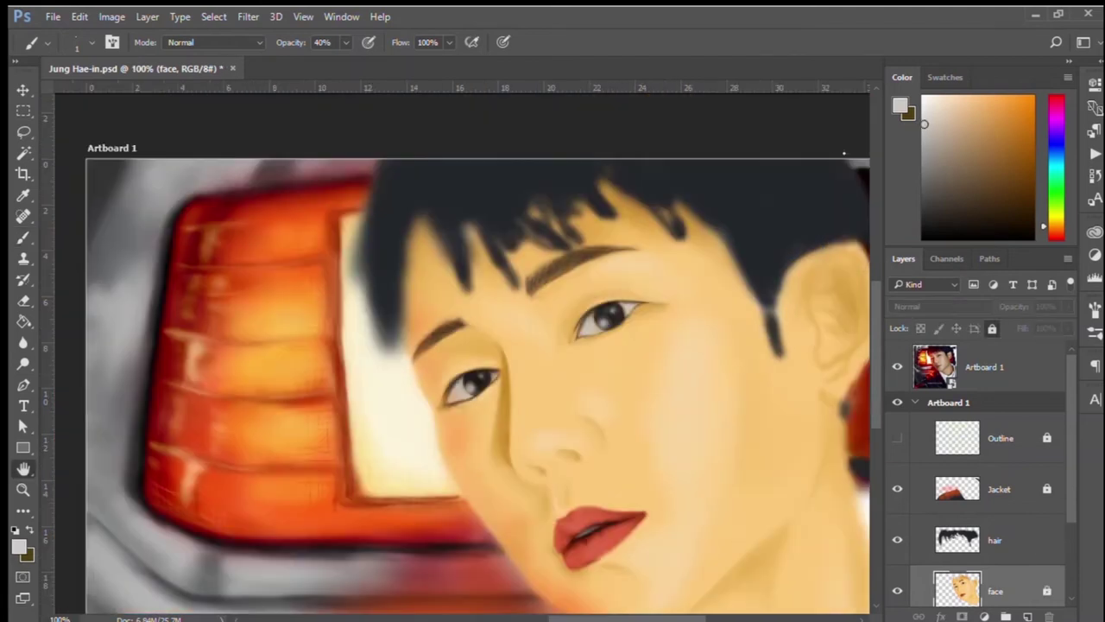
key(alt+bracketright)
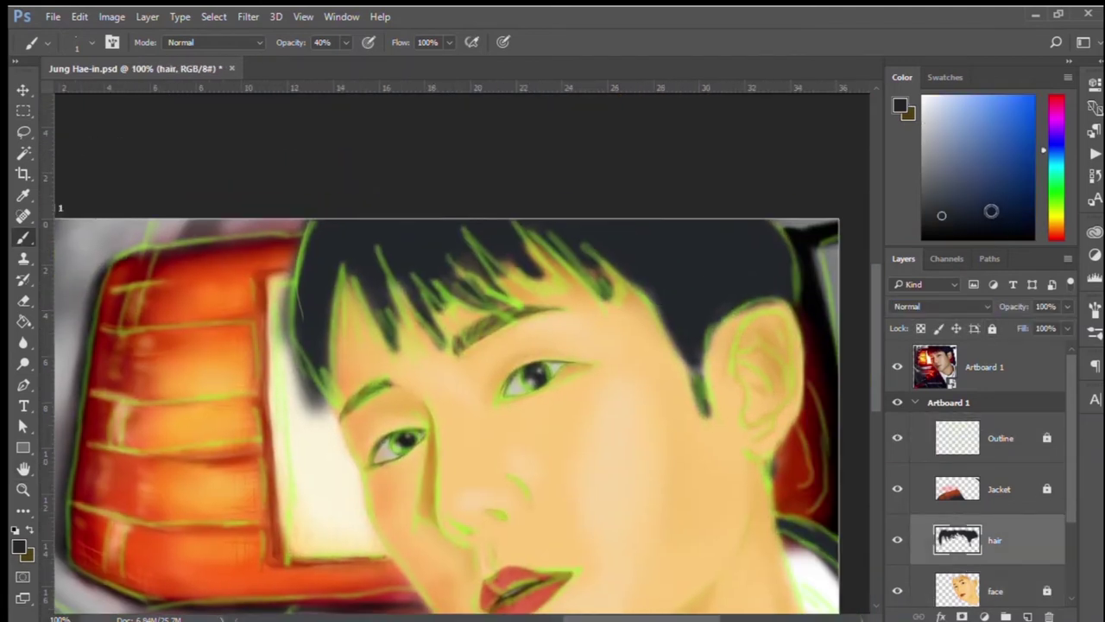
key(bracketright)
key(bracketright)
key(bracketright)
mouse_move(370, 267)
mouse_down()
mouse_move(355, 216)
mouse_move(785, 277)
mouse_up()
key(ctrl+s)
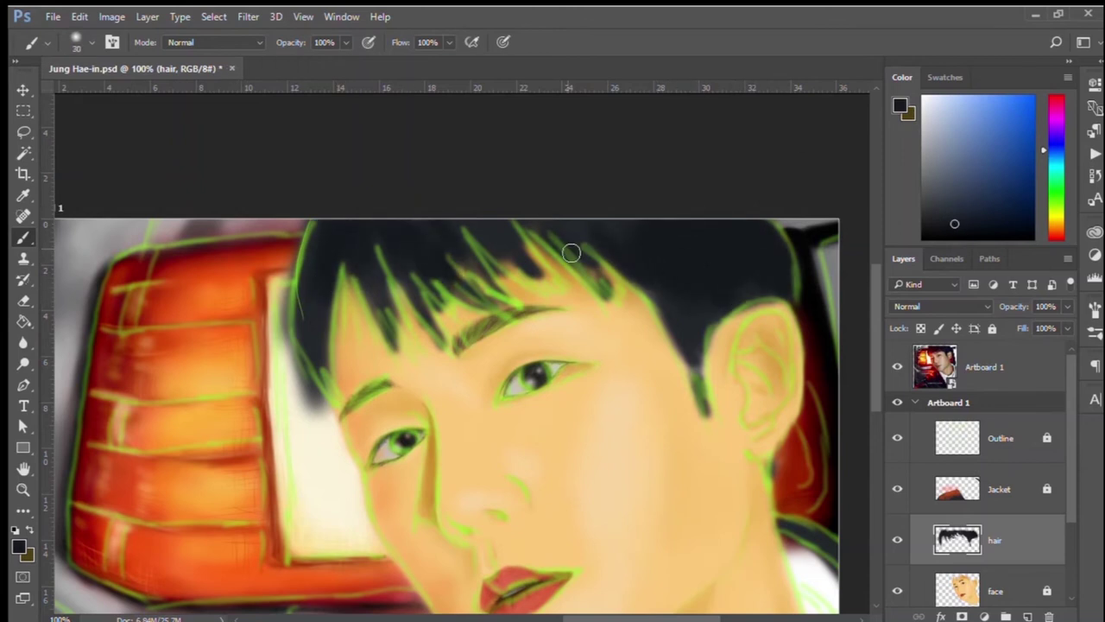
Paint fine dark strands near the ear, along the hair's left edge and through the bangs
key(bracketleft)
key(bracketleft)
key(bracketleft)
drag(776, 467, 768, 451)
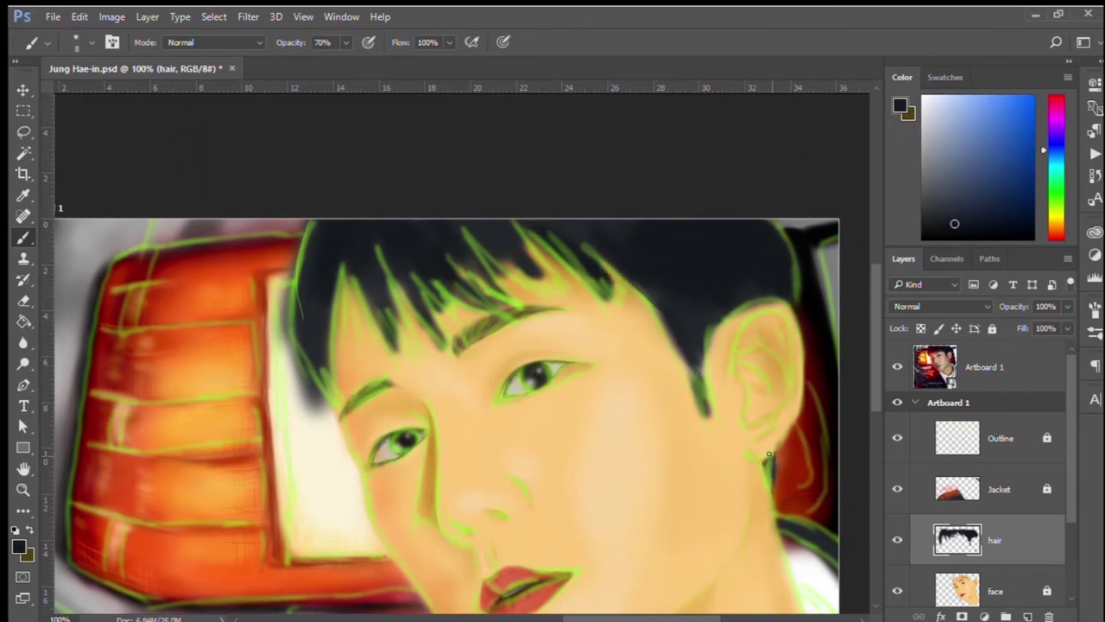
drag(308, 221, 294, 341)
mouse_move(334, 284)
mouse_down()
mouse_move(326, 399)
mouse_move(380, 354)
mouse_up()
drag(405, 281, 449, 354)
drag(354, 278, 336, 388)
drag(475, 263, 457, 315)
drag(553, 261, 505, 293)
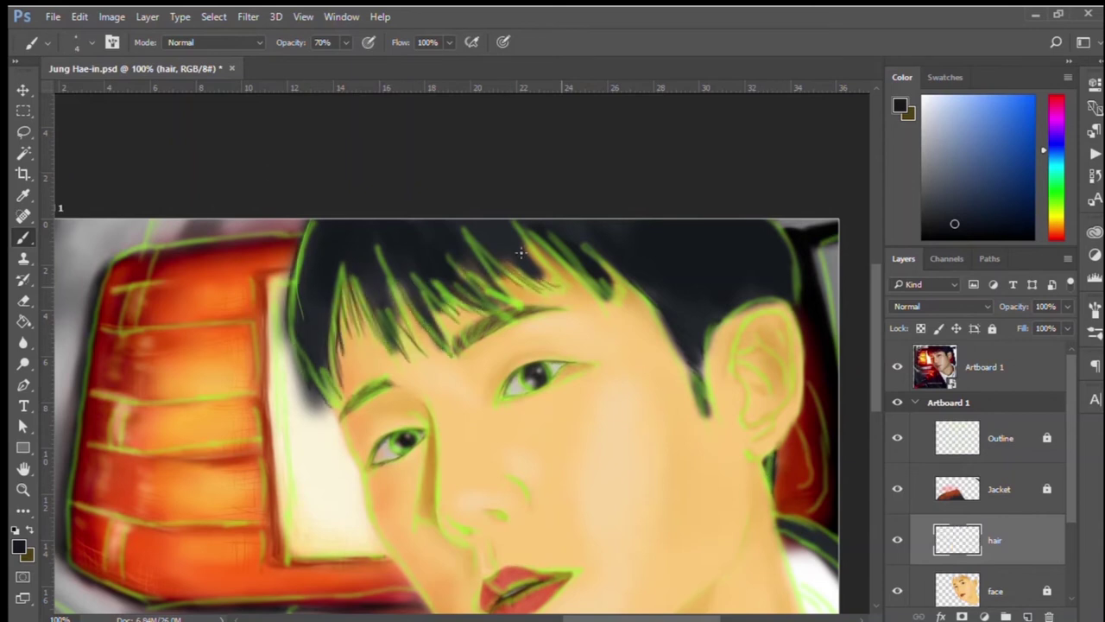
drag(557, 242, 528, 285)
With the outline sketch hidden, extend dark strands across the bangs to the right side
click(897, 438)
drag(335, 257, 371, 336)
drag(394, 275, 410, 333)
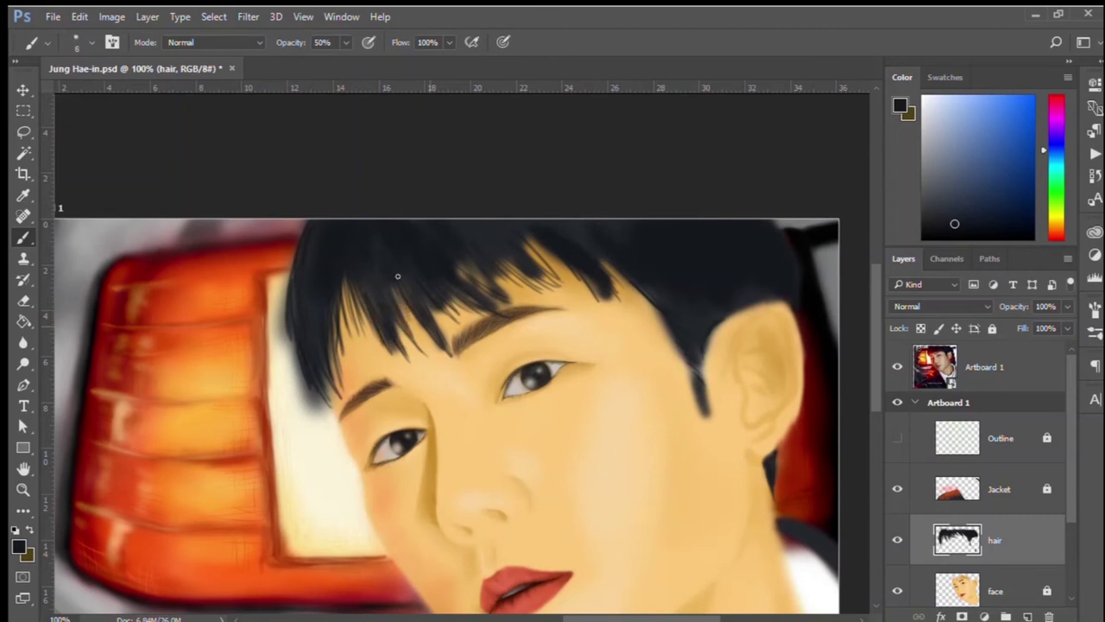
mouse_move(470, 268)
mouse_down()
mouse_move(451, 315)
mouse_move(505, 289)
mouse_move(557, 288)
mouse_up()
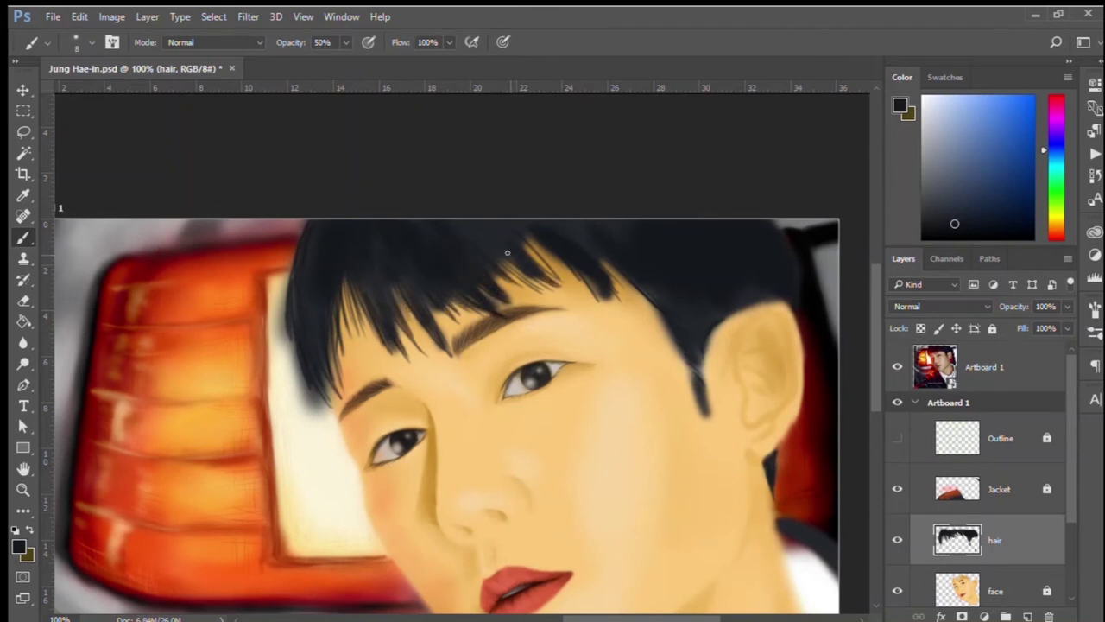
drag(561, 237, 523, 285)
drag(604, 262, 620, 288)
Soften the hair strand edges with the Eraser at 80% strength
key(e)
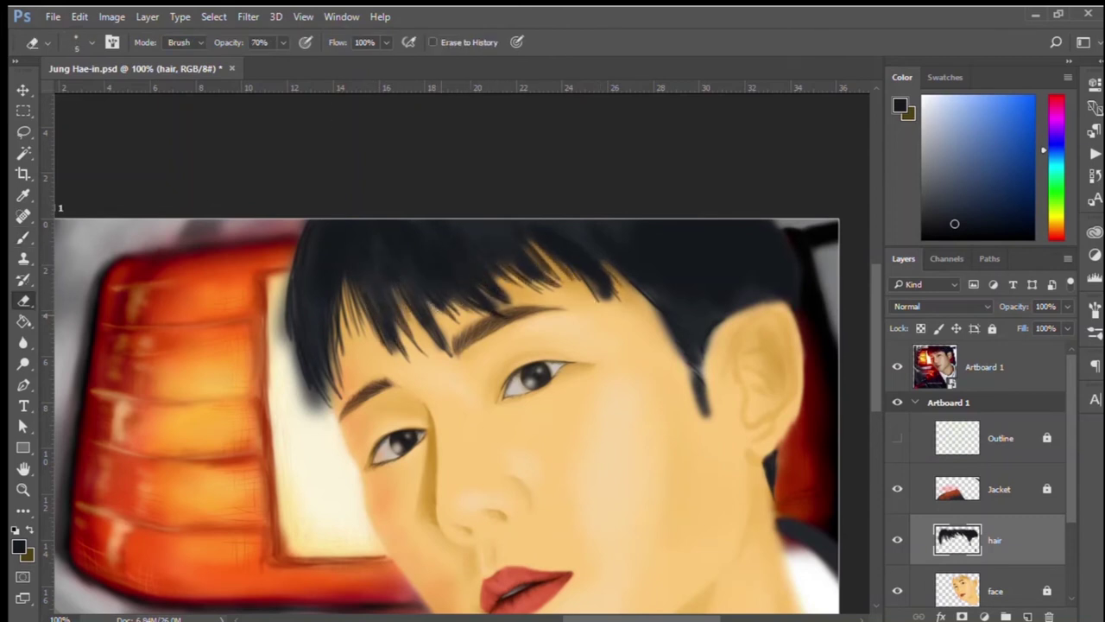
key(8)
drag(343, 334, 335, 386)
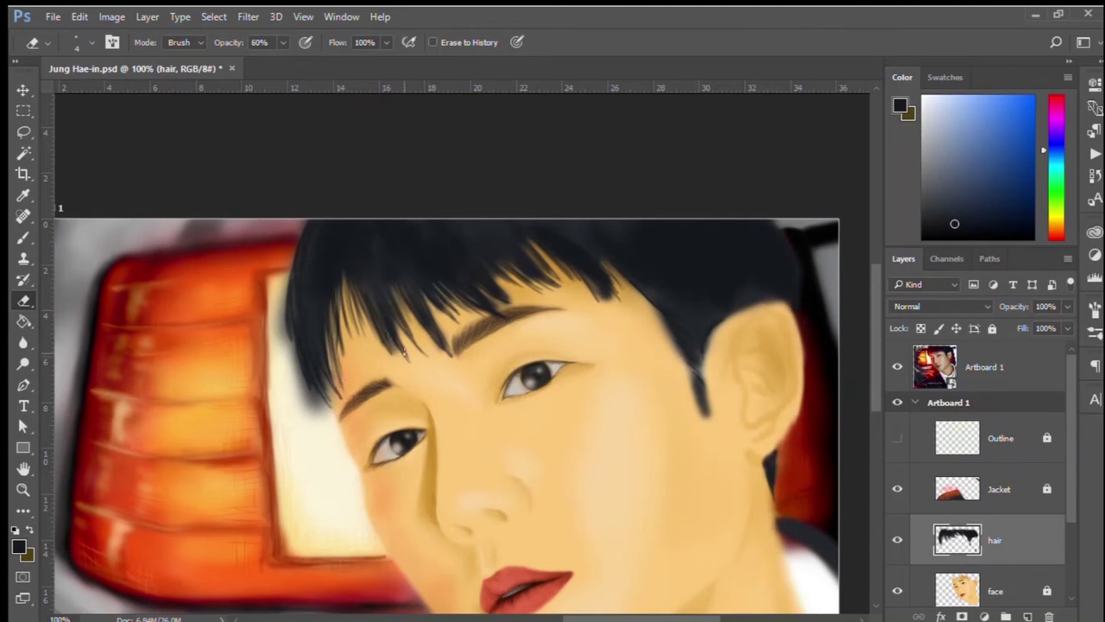
drag(470, 291, 457, 226)
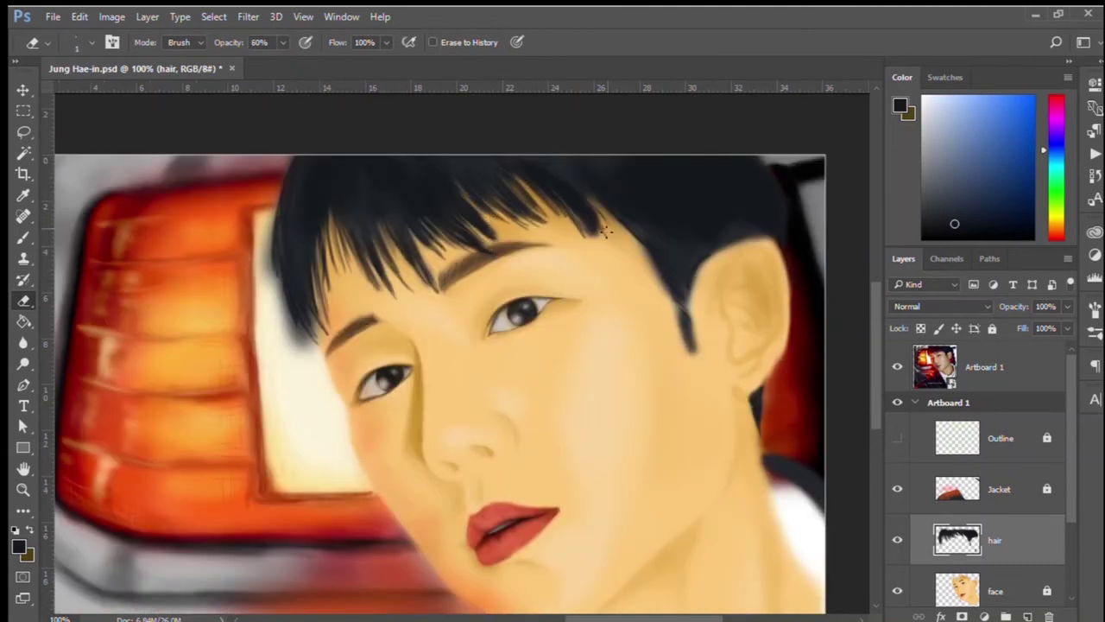
Return to the Brush, compare with the reference, and sample a darker colour at 30% opacity
key(b)
key(ctrl+minus)
key(ctrl+minus)
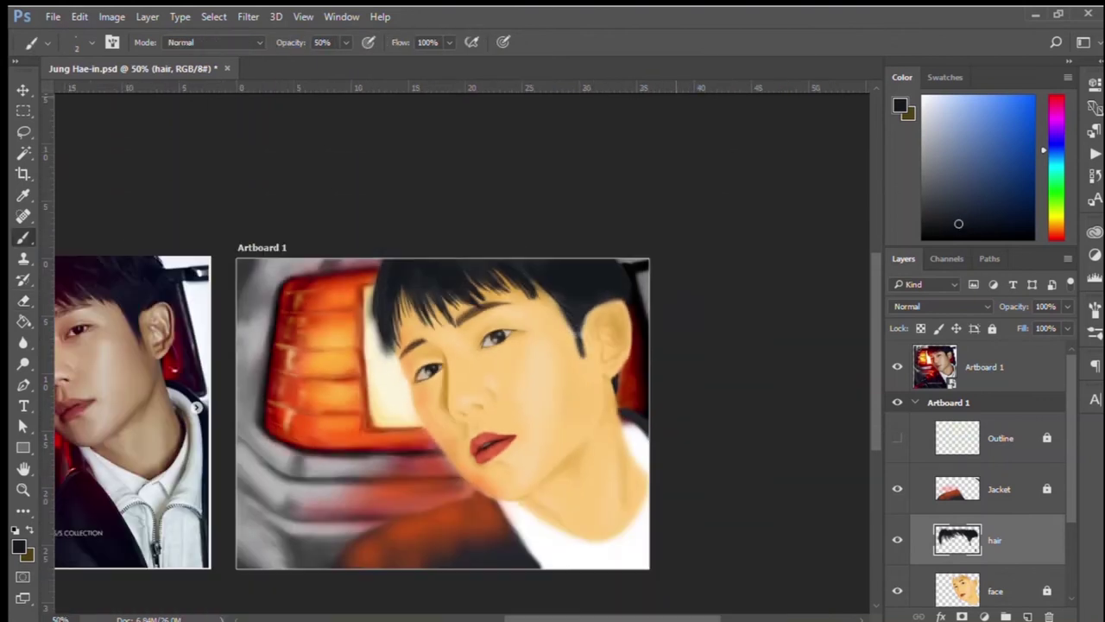
key(ctrl+plus)
key(bracketright)
key(bracketright)
key(bracketright)
alt+click(570, 241)
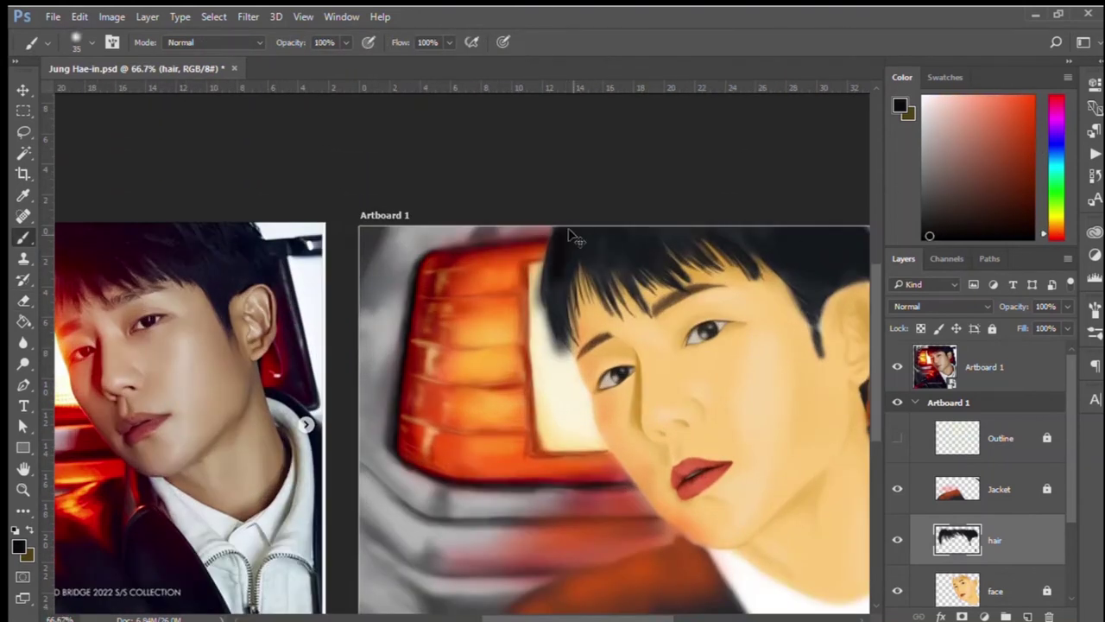
key(5)
key(bracketleft)
key(bracketleft)
key(bracketleft)
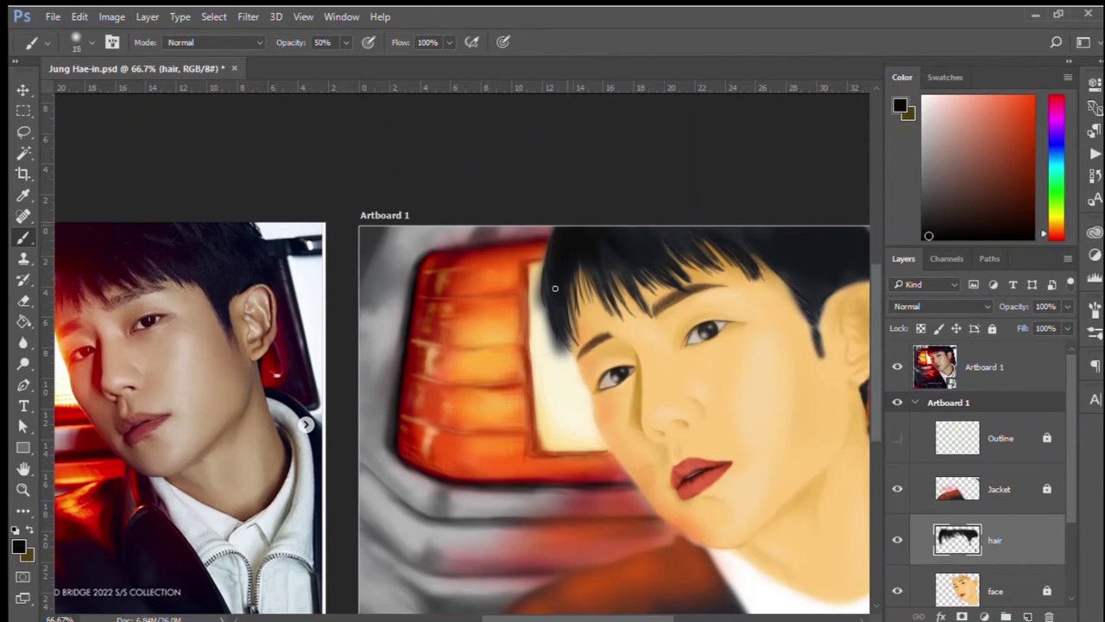
key(bracketleft)
key(bracketleft)
key(bracketleft)
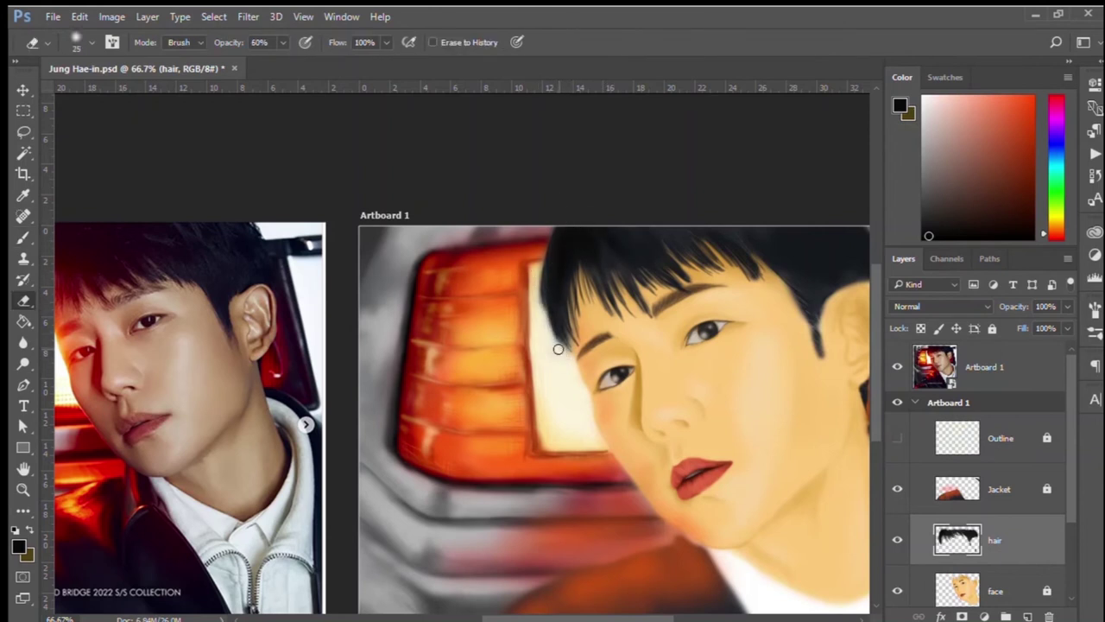
key(3)
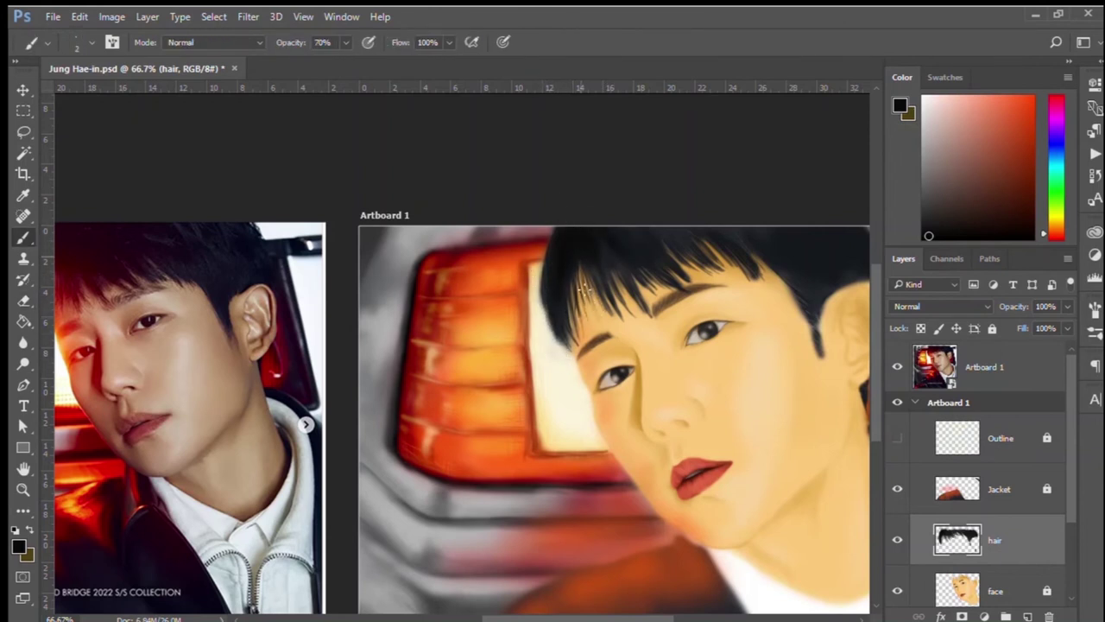
key(bracketright)
key(bracketright)
key(bracketright)
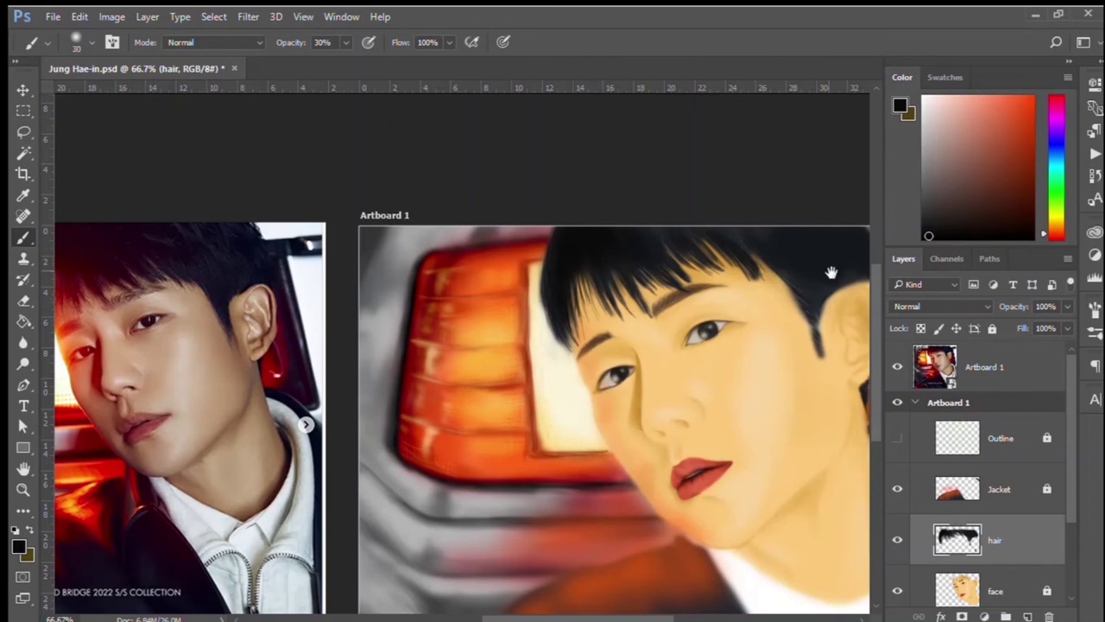
Zoom in on the hair and sample the dark hair colour with a smaller brush
drag(831, 272, 762, 327)
key(bracketleft)
key(bracketleft)
key(bracketleft)
key(ctrl+plus)
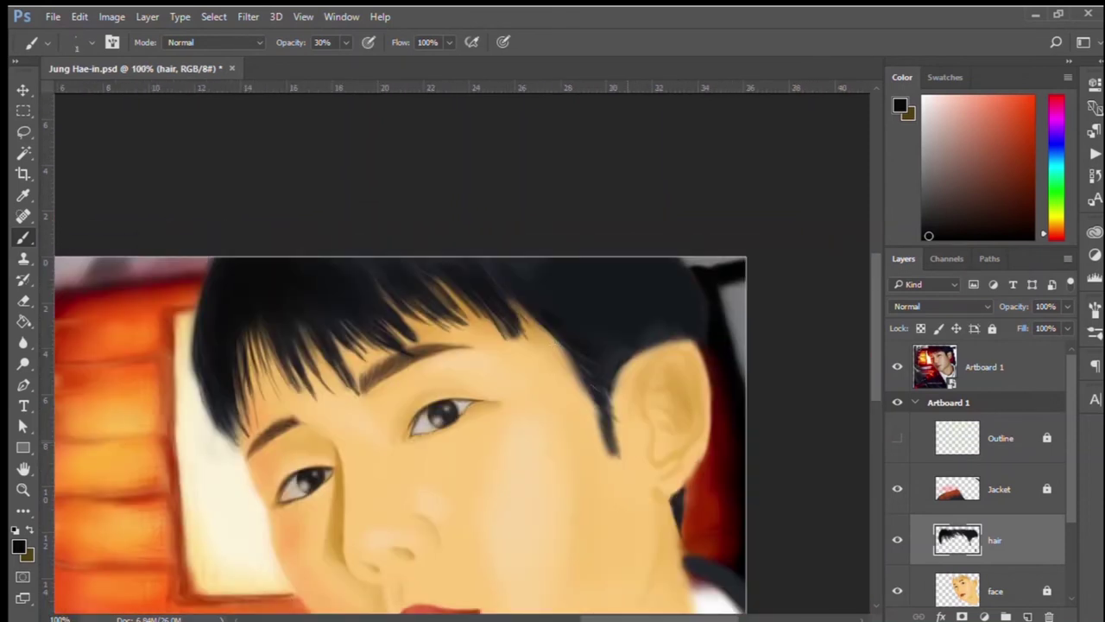
key(bracketright)
key(bracketright)
key(bracketright)
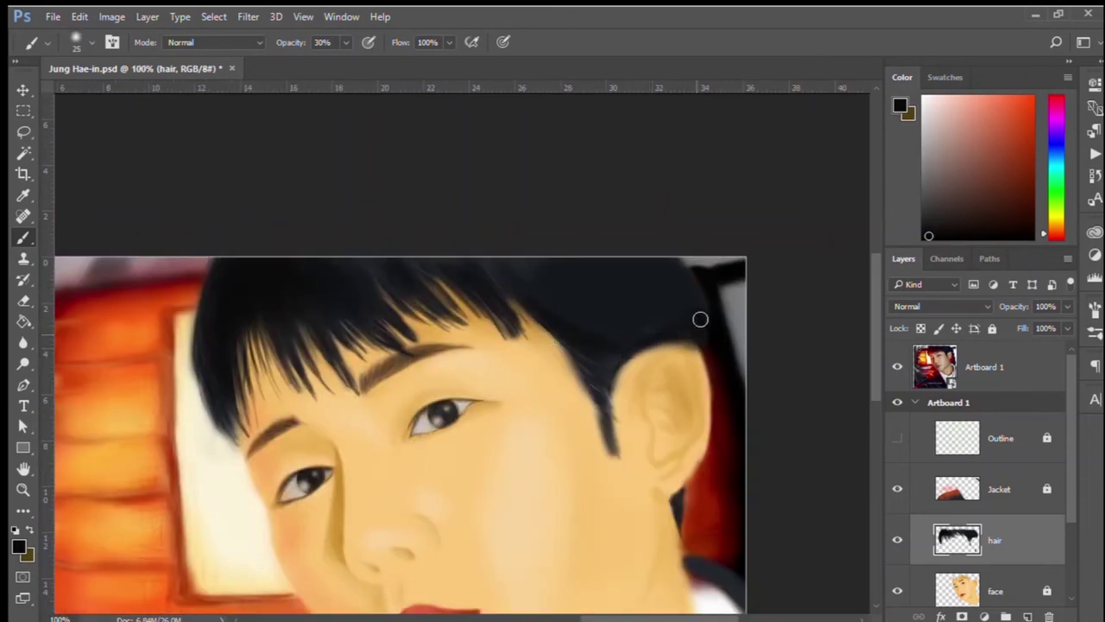
alt+click(671, 270)
key(bracketleft)
key(bracketleft)
key(bracketleft)
Paint fine dark hair strands over the forehead with the finest brush, saving progress
alt+click(681, 272)
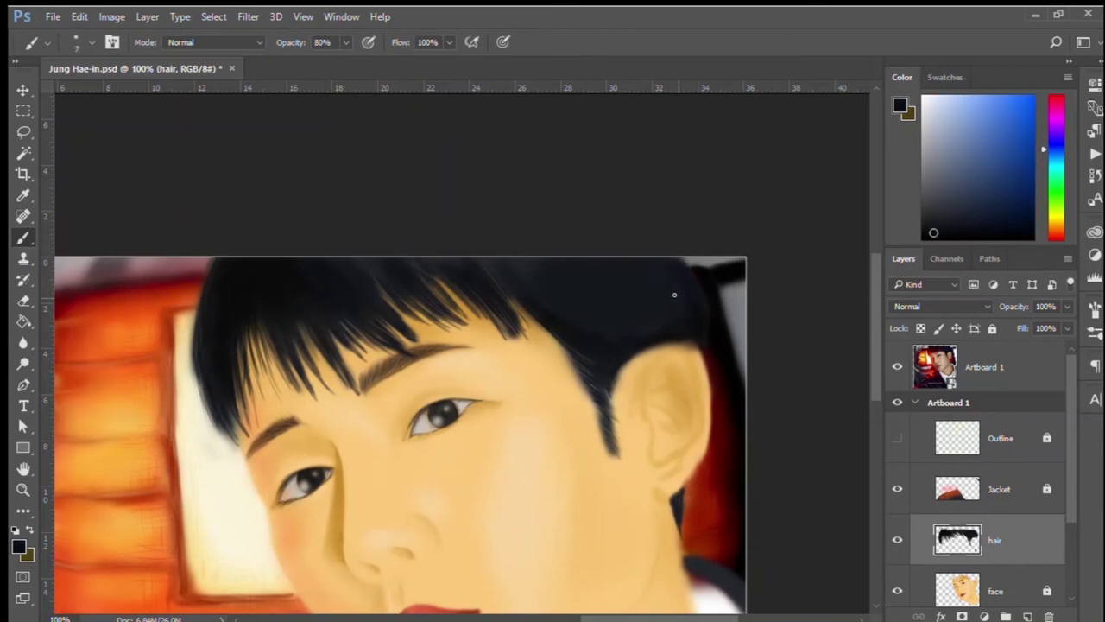
key(bracketleft)
key(bracketleft)
key(bracketleft)
key(5)
key(ctrl+s)
drag(275, 339, 248, 415)
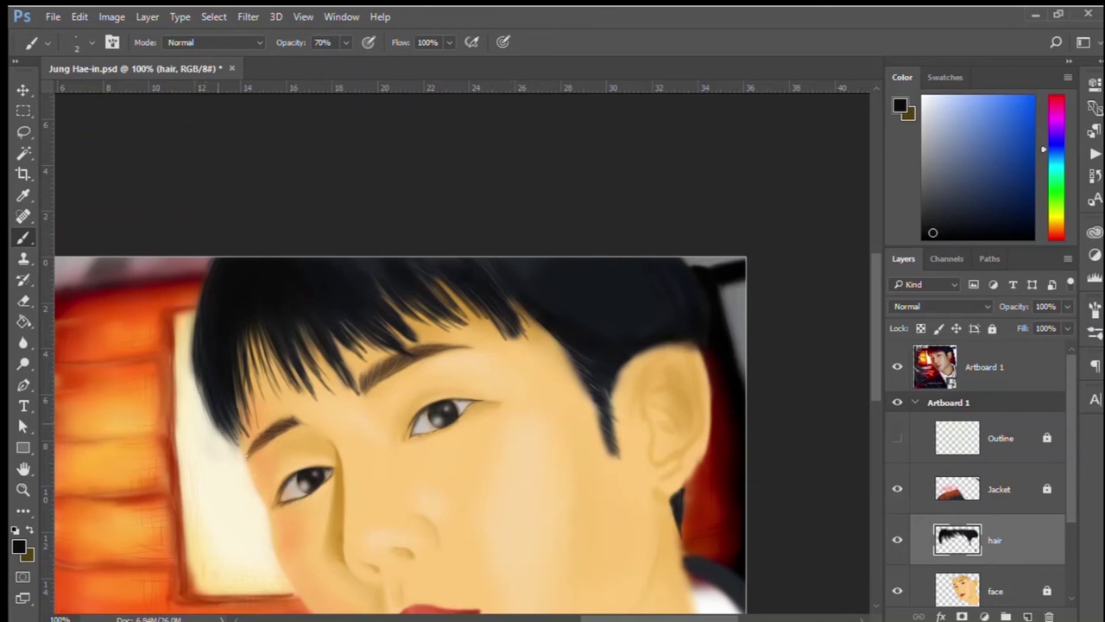
Erase stray strand tips on the right, then paint soft light-grey highlights across the hair top
key(e)
drag(493, 300, 528, 342)
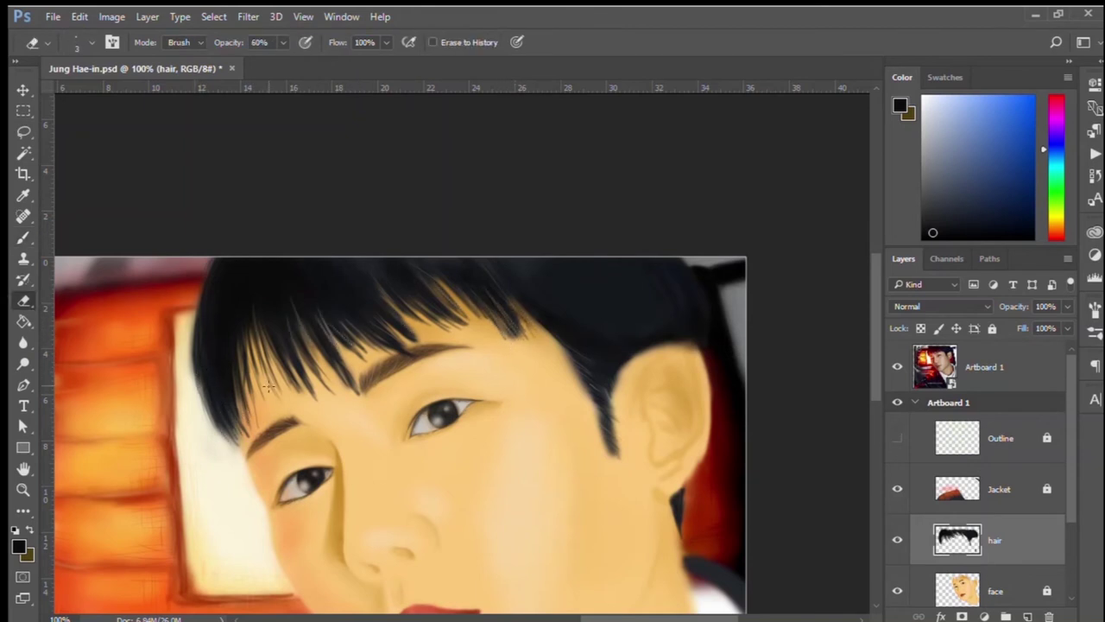
key(b)
key(7)
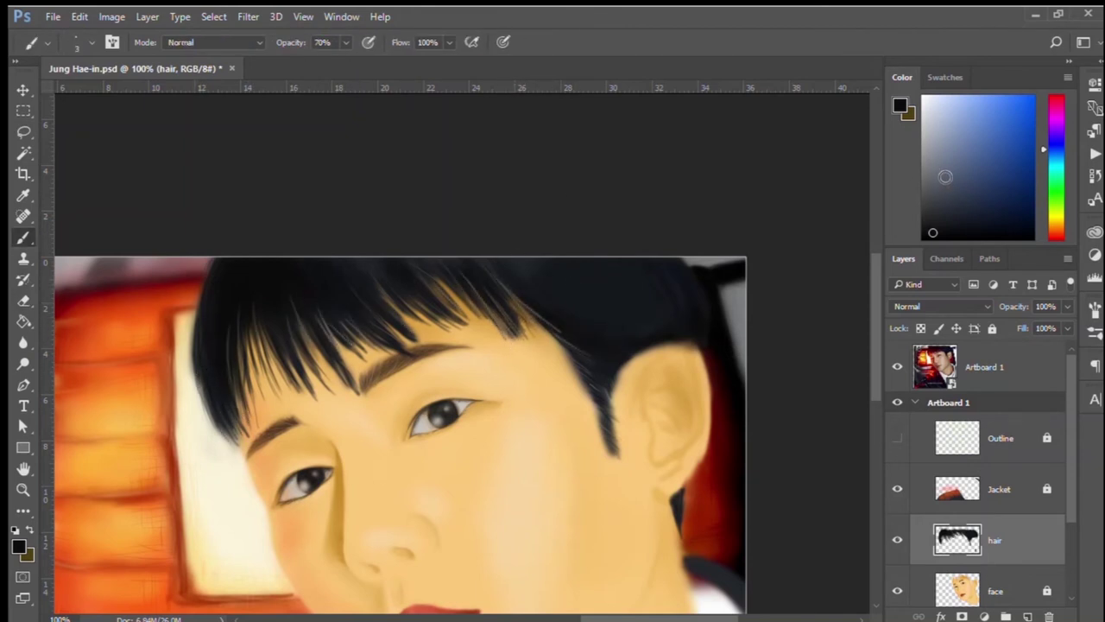
click(934, 178)
key(bracketright)
key(bracketright)
key(bracketright)
drag(584, 276, 705, 322)
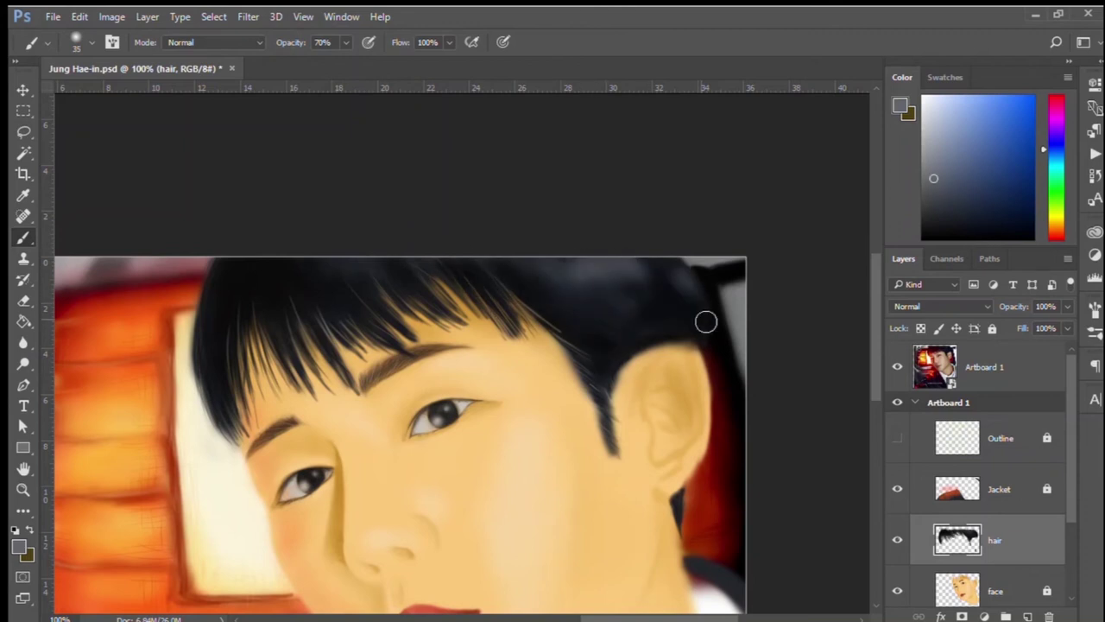
Sample dark hair, light grey, tan-brown and near-black colours, then view the painting at 50%
key(bracketleft)
key(bracketleft)
key(bracketleft)
alt+click(569, 297)
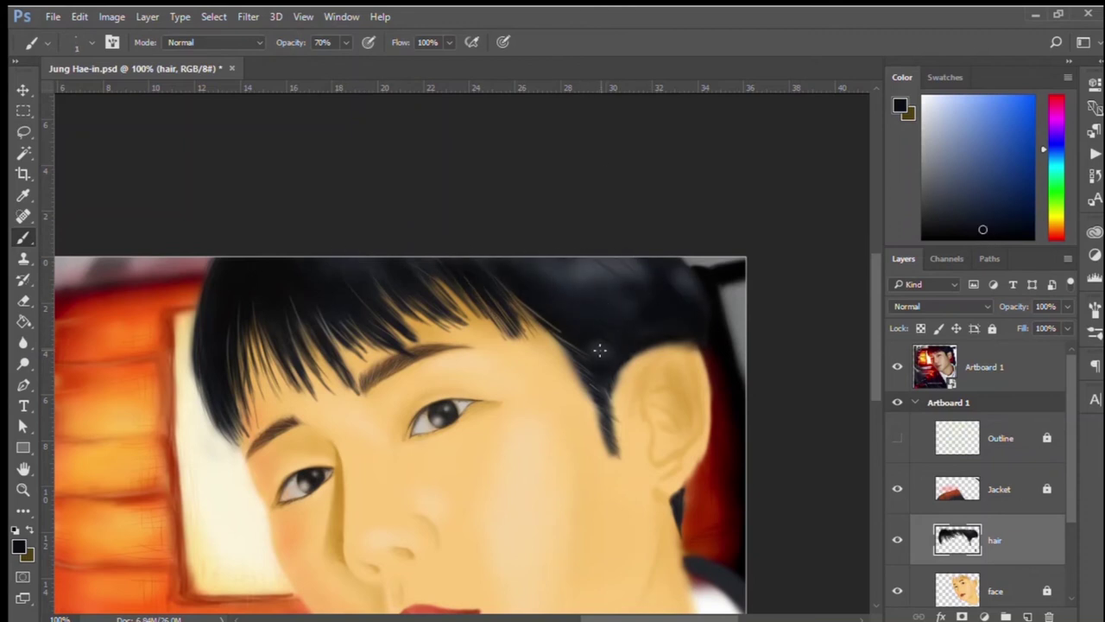
alt+click(604, 318)
alt+click(380, 363)
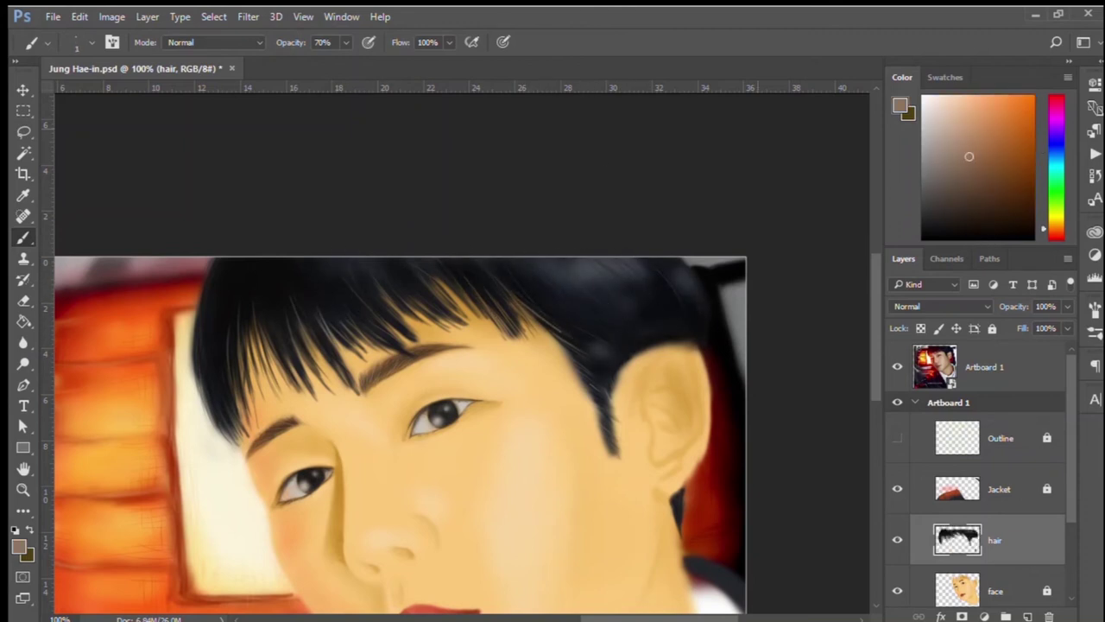
alt+click(609, 303)
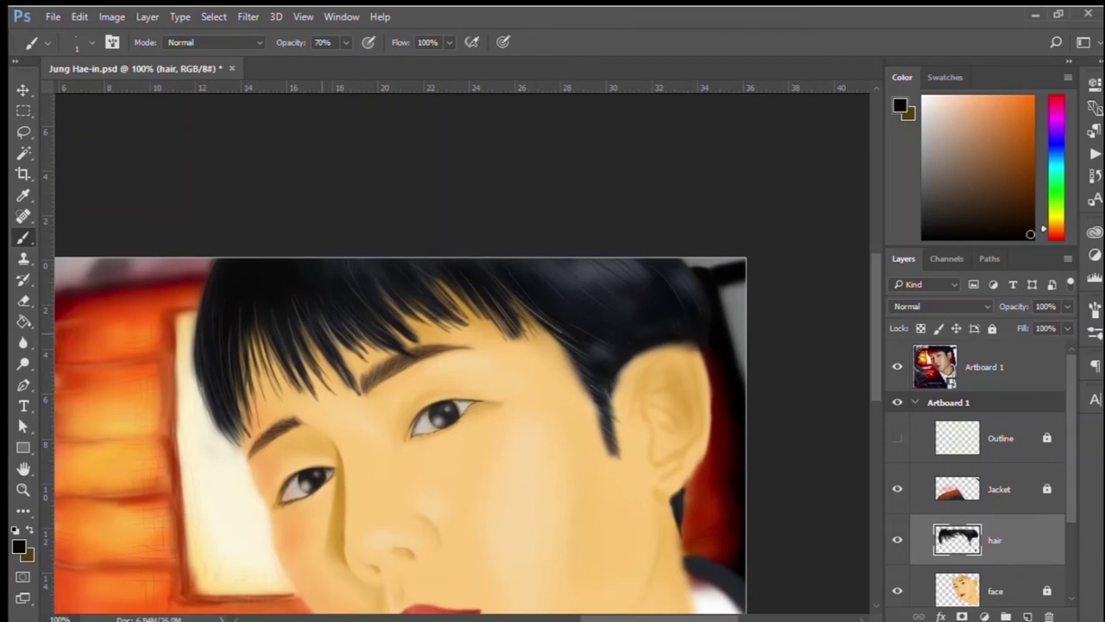
key(ctrl+minus)
key(ctrl+minus)
key(ctrl+minus)
key(ctrl+plus)
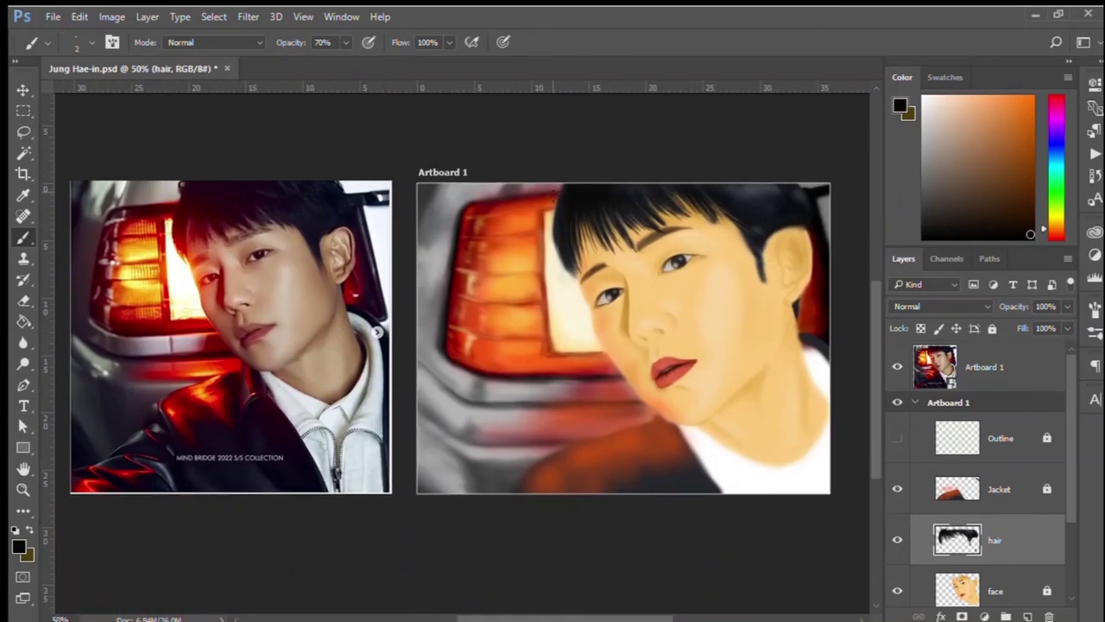
On the face layer, show the green outline sketch and pick up a tan skin colour at low opacity
scroll(984, 484, down, 1)
click(993, 512)
alt+click(626, 318)
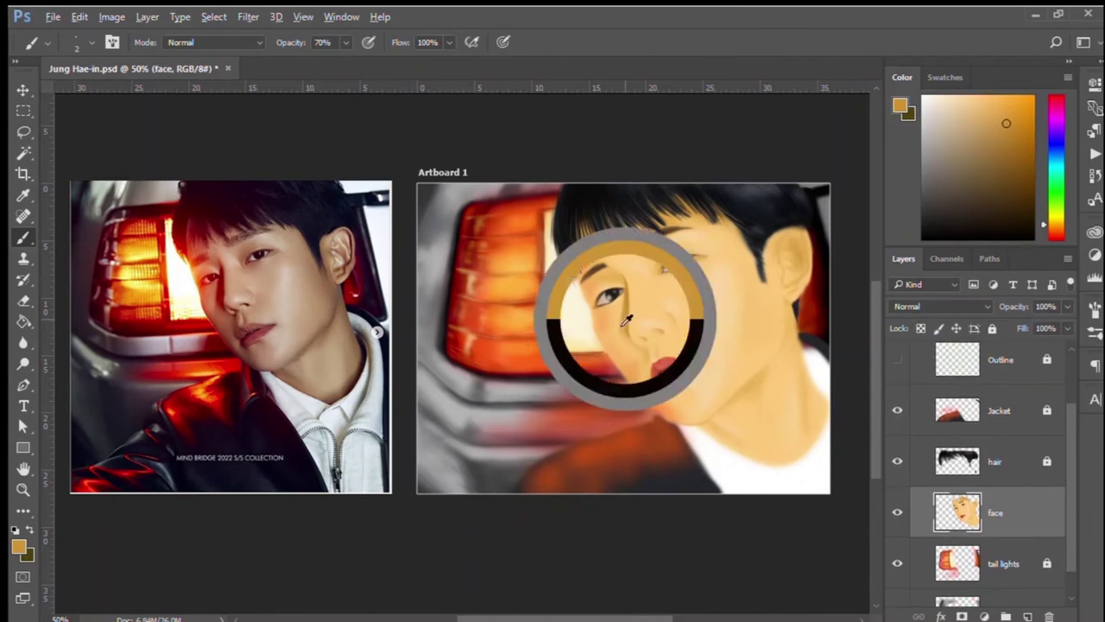
click(898, 359)
key(4)
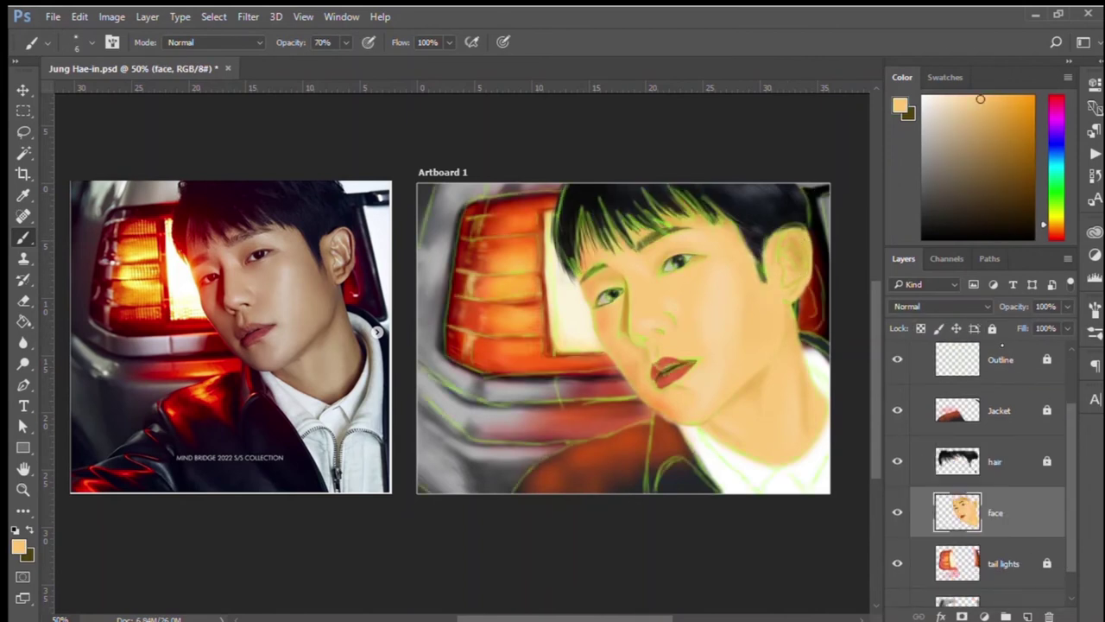
Briefly erase on the hair layer with a larger 90% eraser, then return to brushing the face layer
key(e)
key(alt+bracketright)
key(9)
key(bracketright)
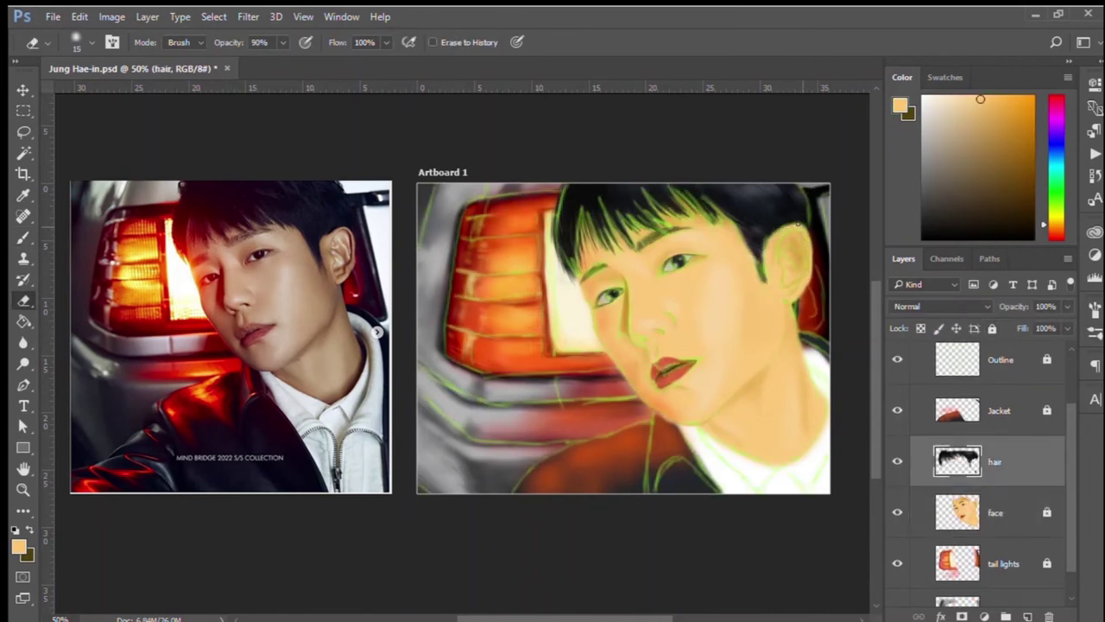
key(b)
key(alt+bracketleft)
Sample orange skin tones from the ear and shade it with a smaller 40% brush
key(7)
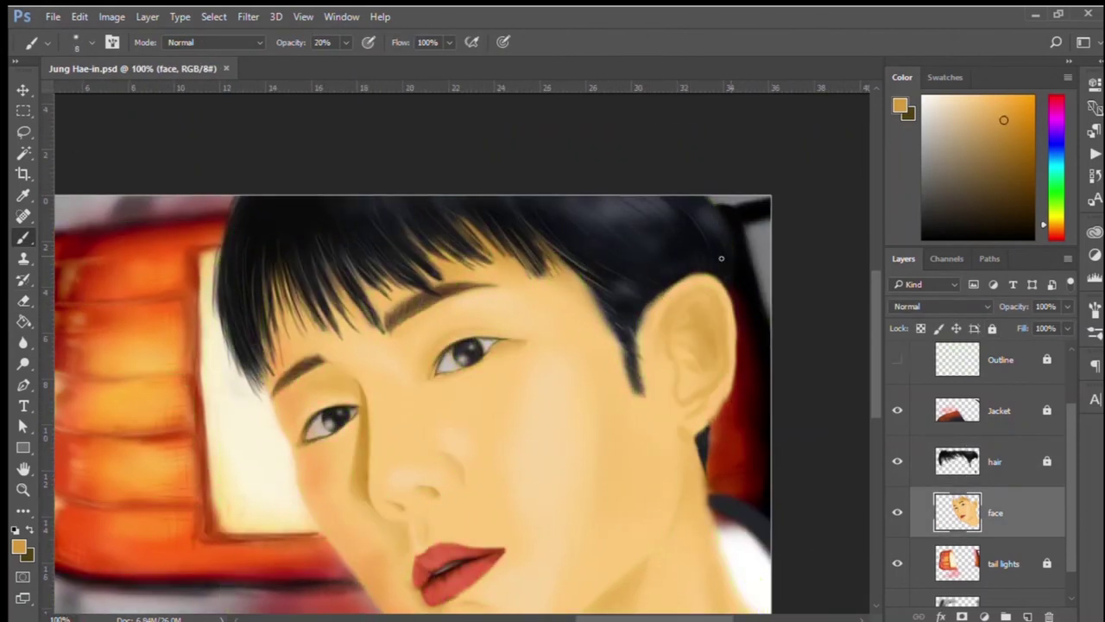
key(4)
alt+click(694, 349)
key(bracketleft)
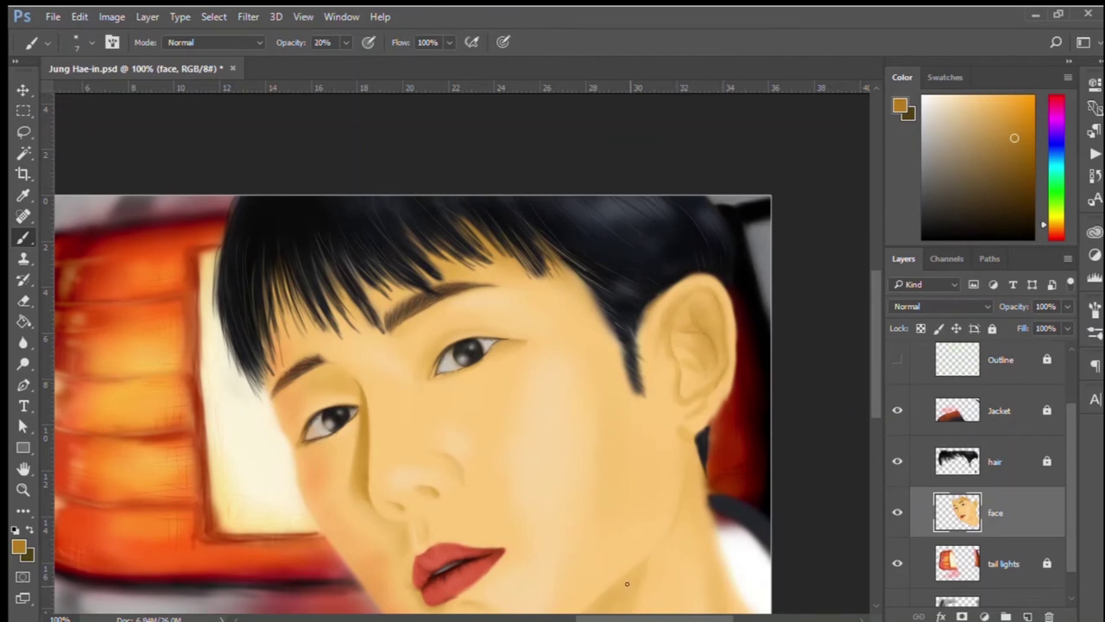
alt+click(700, 300)
key(bracketleft)
key(bracketleft)
Shade the ear with lighter cheek tones and a deeper orange skin tone
alt+click(490, 400)
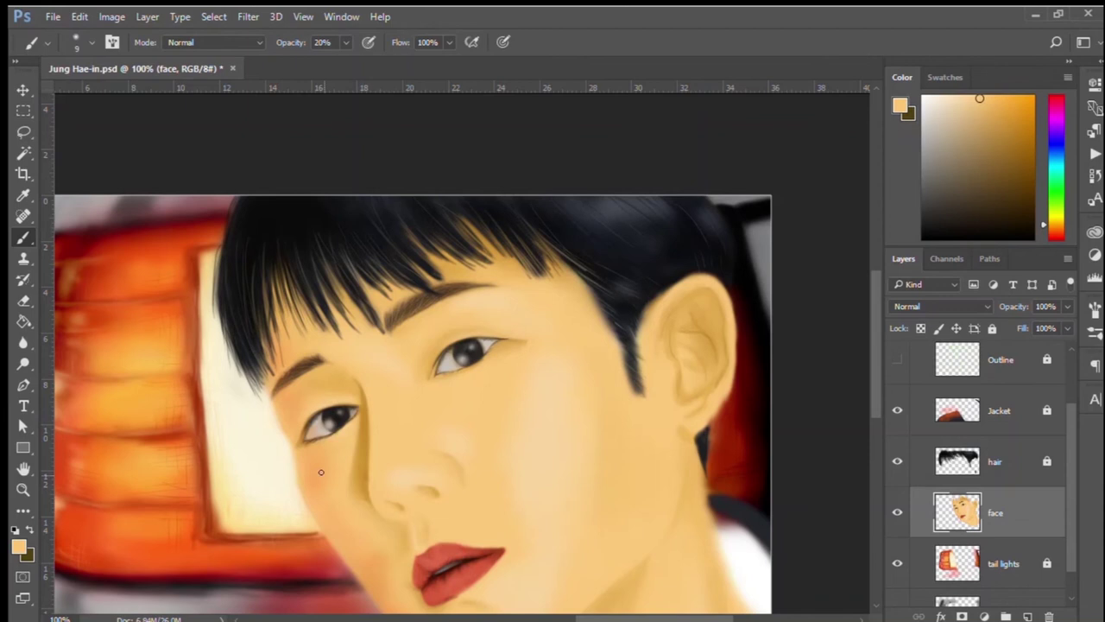
alt+click(591, 392)
key(bracketright)
key(bracketright)
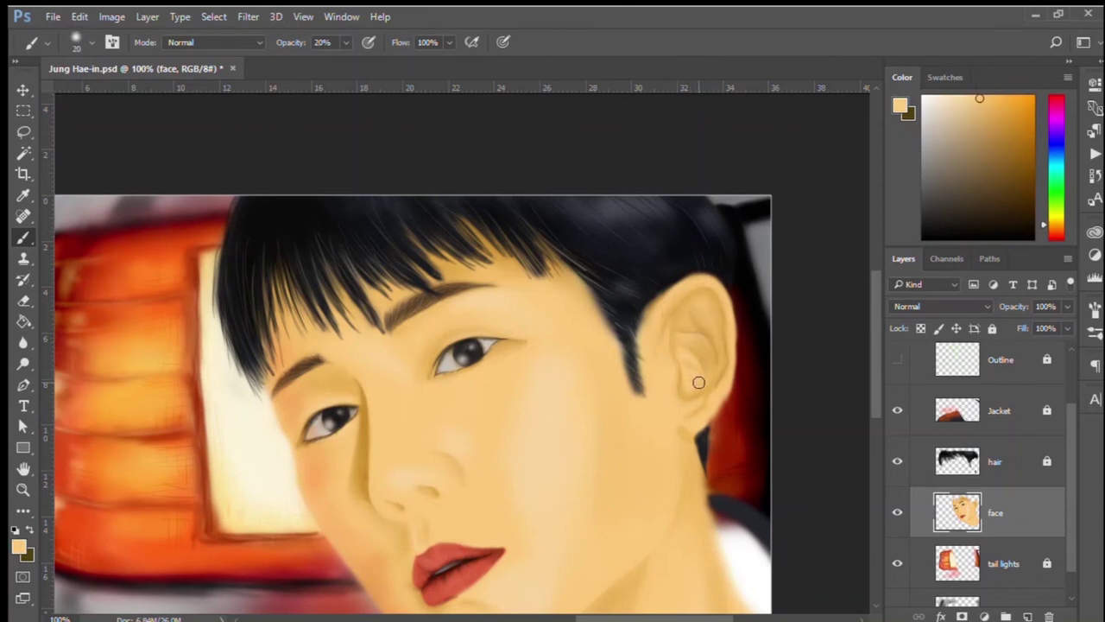
alt+click(698, 383)
key(bracketleft)
Soften the shading at 10–30% opacity, hide the outline sketch, and select the Jacket layer
key(1)
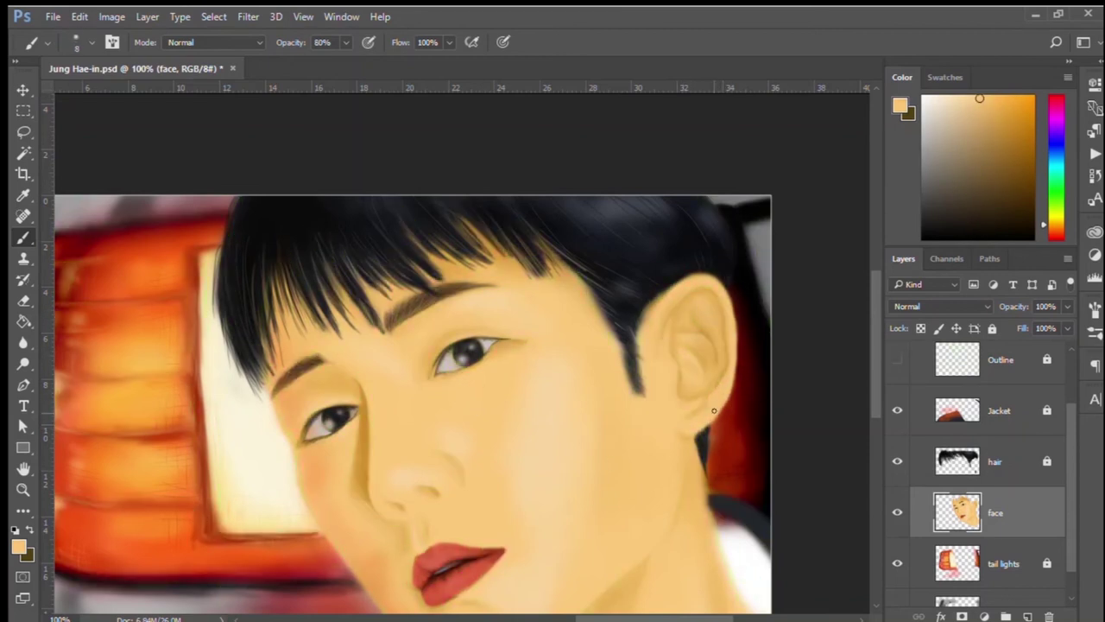
alt+click(679, 434)
key(3)
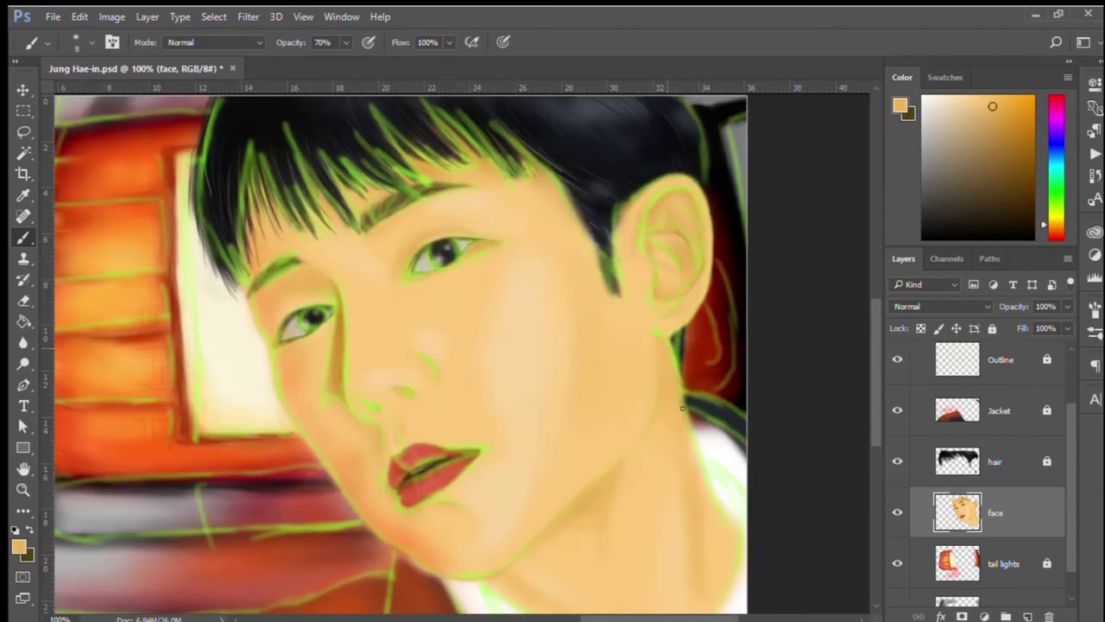
click(990, 423)
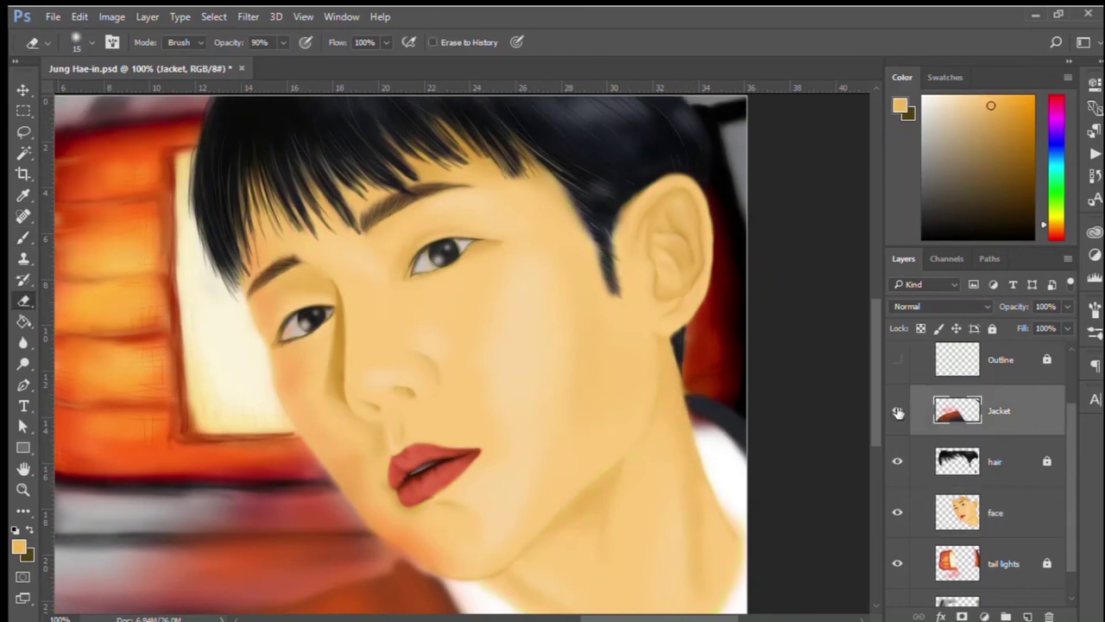
Paint light grey shading around the shirt collar and adjust the brush size
ctrl+click(680, 441)
key(e)
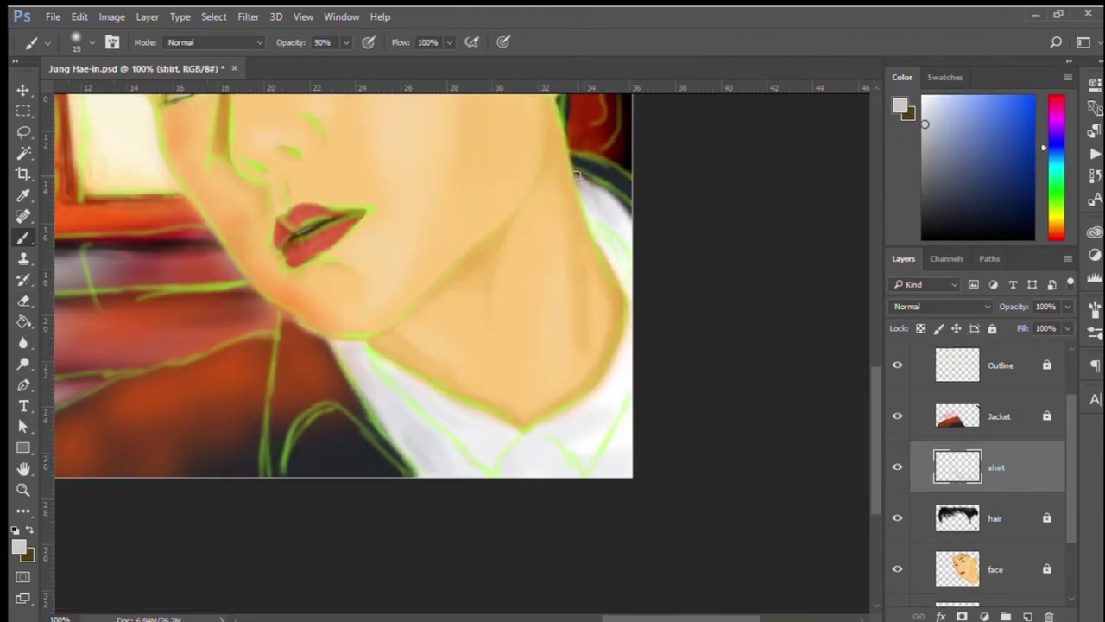
mouse_move(584, 194)
mouse_down()
mouse_move(613, 365)
mouse_move(599, 392)
mouse_move(624, 464)
mouse_move(433, 421)
mouse_move(438, 434)
mouse_move(402, 431)
mouse_move(344, 348)
mouse_move(399, 388)
mouse_up()
key(bracketright)
key(bracketleft)
key(bracketleft)
key(bracketleft)
key(bracketleft)
key(bracketleft)
key(bracketright)
key(bracketright)
key(bracketright)
Shade under the chin and along the right neck in lighter grey at 50% opacity
alt+click(398, 388)
key(5)
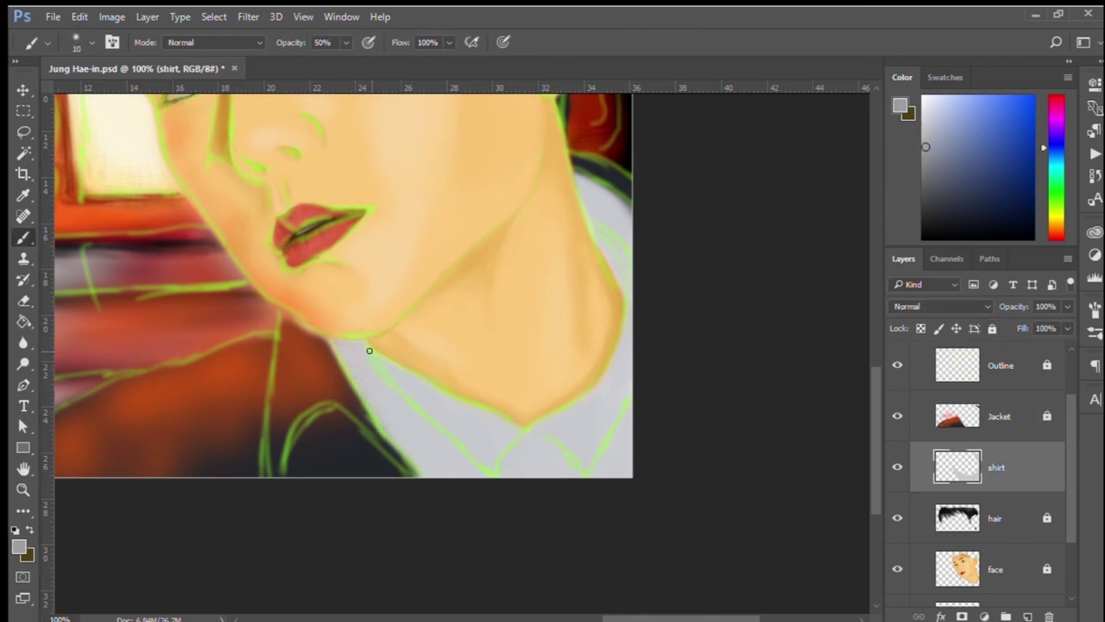
mouse_move(366, 348)
mouse_down()
mouse_move(521, 429)
mouse_move(596, 237)
mouse_move(625, 297)
mouse_move(619, 259)
mouse_up()
alt+click(625, 297)
click(897, 365)
key(bracketleft)
key(bracketleft)
key(bracketleft)
Zoom in on the neck and paint a fine darker grey line along the collar edge
key(ctrl+plus)
key(ctrl+plus)
key(ctrl+minus)
key(bracketleft)
key(bracketleft)
key(bracketleft)
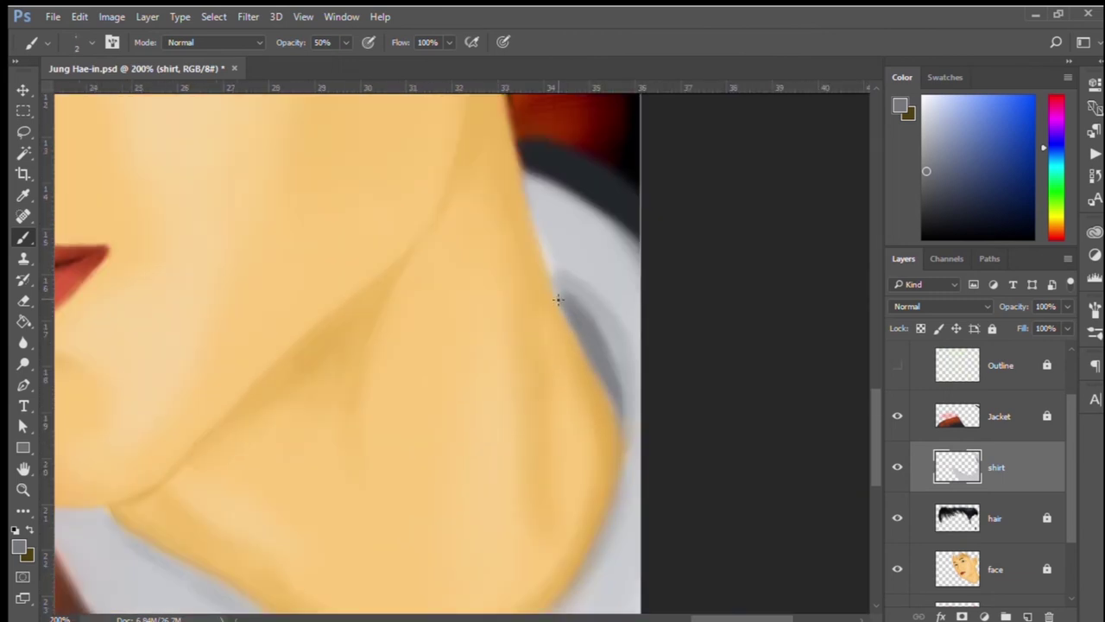
key(bracketleft)
drag(562, 296, 603, 349)
scroll(609, 366, down, 2)
scroll(436, 561, down, 1)
key(bracketleft)
Sample the collar's light grey, pick a darker grey for its shadow, and zoom out
alt+click(558, 480)
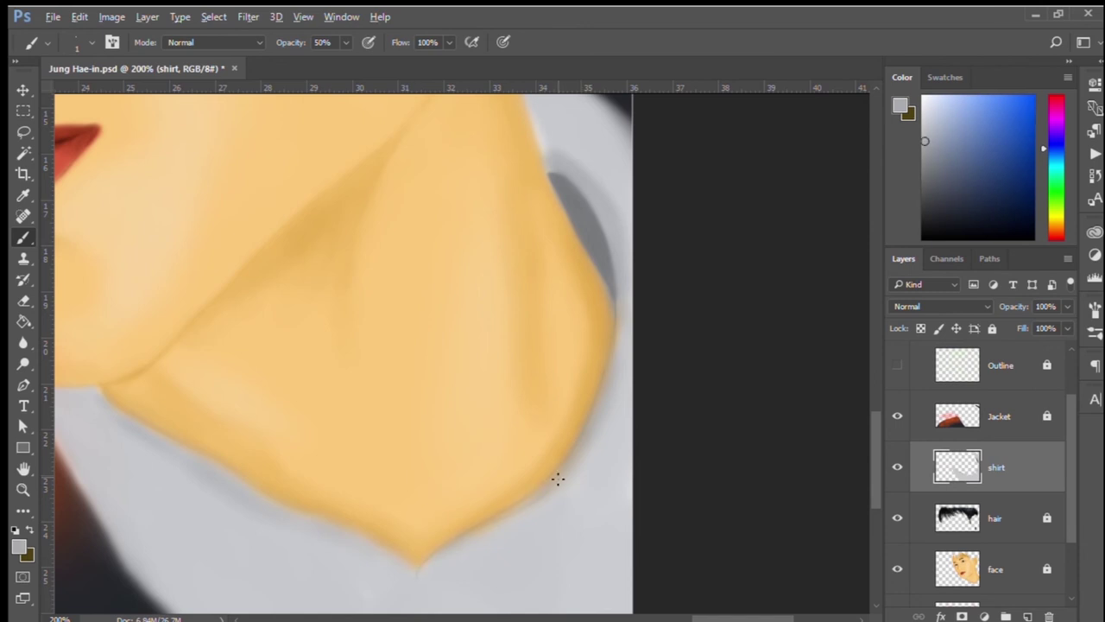
key(e)
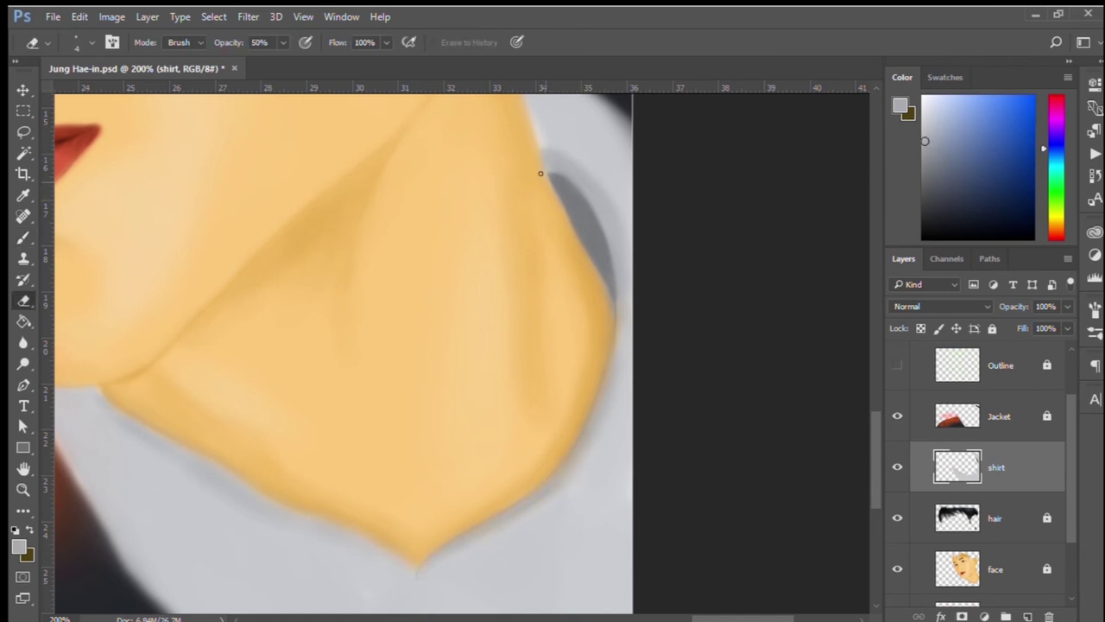
key(b)
alt+click(604, 280)
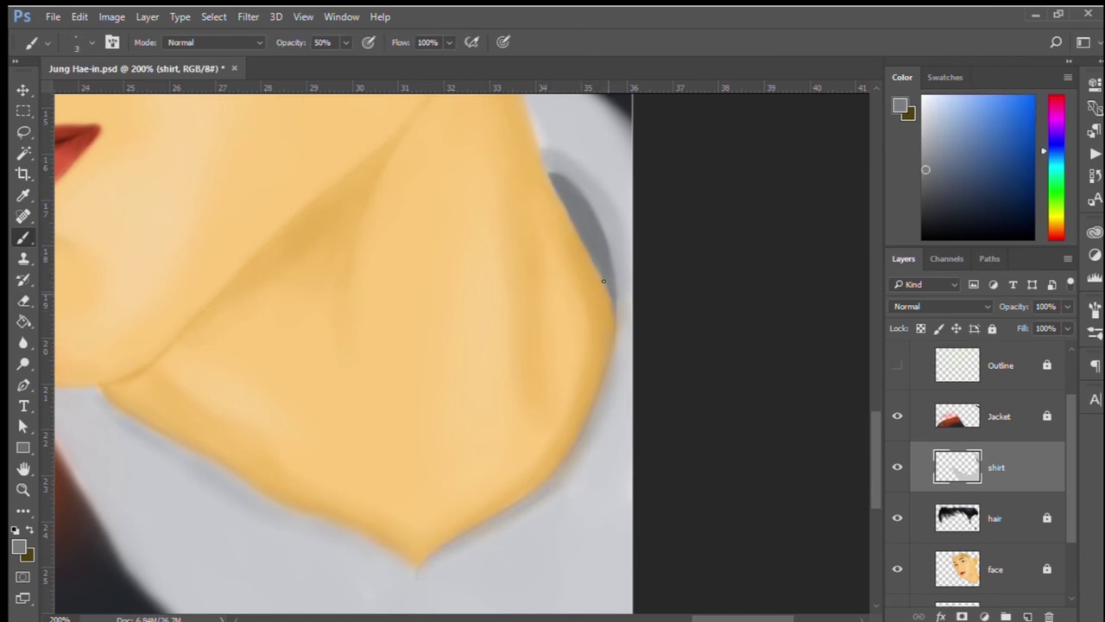
key(ctrl+minus)
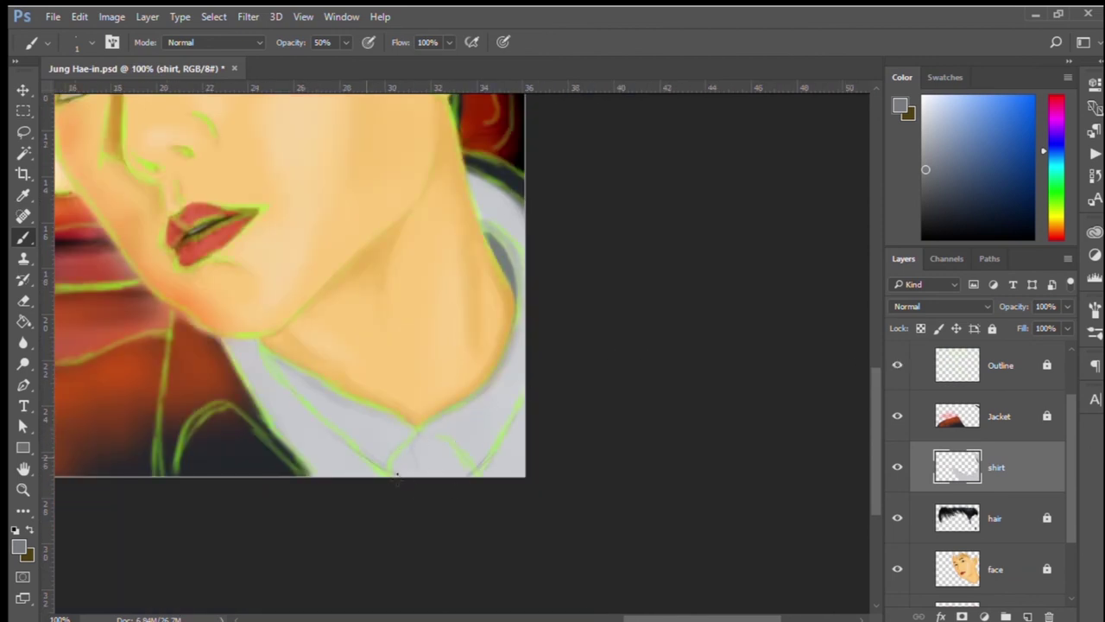
Paint darker grey shadows on the shirt's lower right and left edge at 90% opacity
alt+click(496, 458)
drag(508, 466, 523, 405)
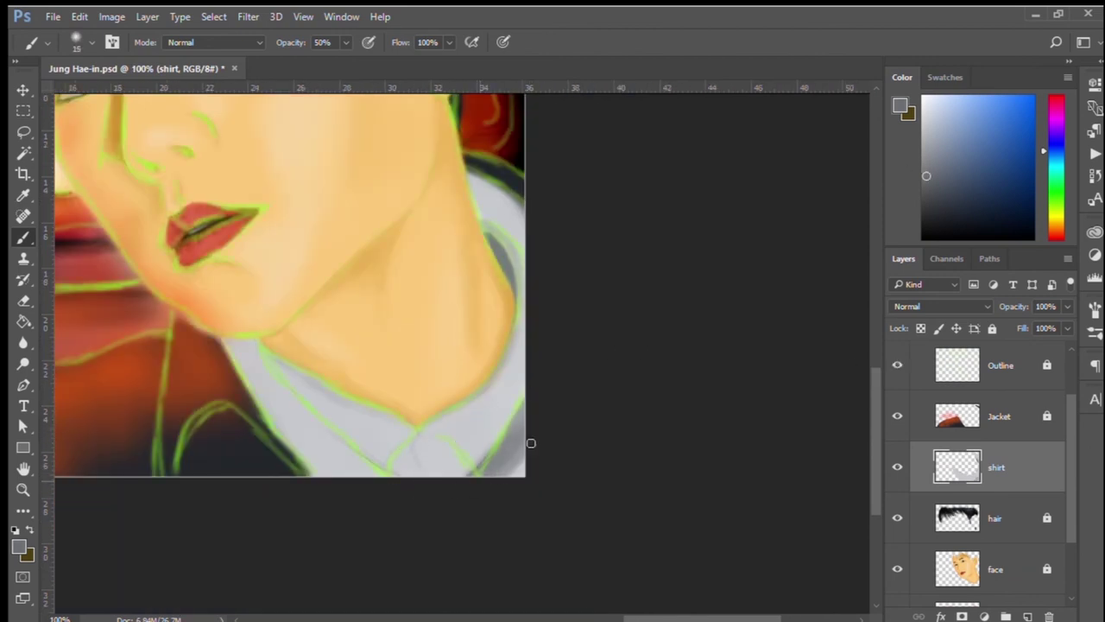
alt+click(230, 347)
key(9)
key(bracketright)
drag(346, 452, 266, 404)
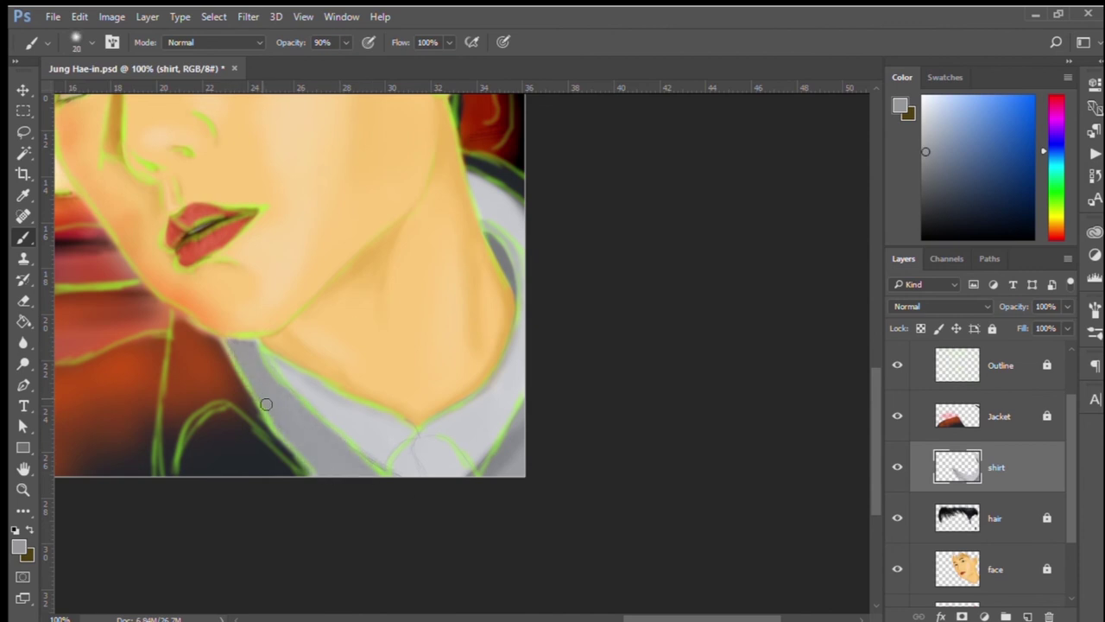
Brighten the shirt's right edge and the collar V with near-white strokes
alt+click(520, 423)
key(bracketleft)
mouse_move(517, 242)
mouse_down()
mouse_move(517, 333)
mouse_move(460, 431)
mouse_up()
key(bracketleft)
key(bracketleft)
key(bracketleft)
drag(325, 405, 415, 469)
Hide the green Outline layer and paint grey shading on the collar beside the neck
click(897, 365)
key(bracketright)
key(bracketright)
alt+click(484, 252)
key(bracketleft)
key(bracketleft)
key(bracketleft)
drag(510, 233, 469, 177)
At 20% opacity, sample lighter, darker and near-white greys from the collar with a 15 px brush
key(bracketleft)
key(bracketleft)
key(bracketleft)
key(2)
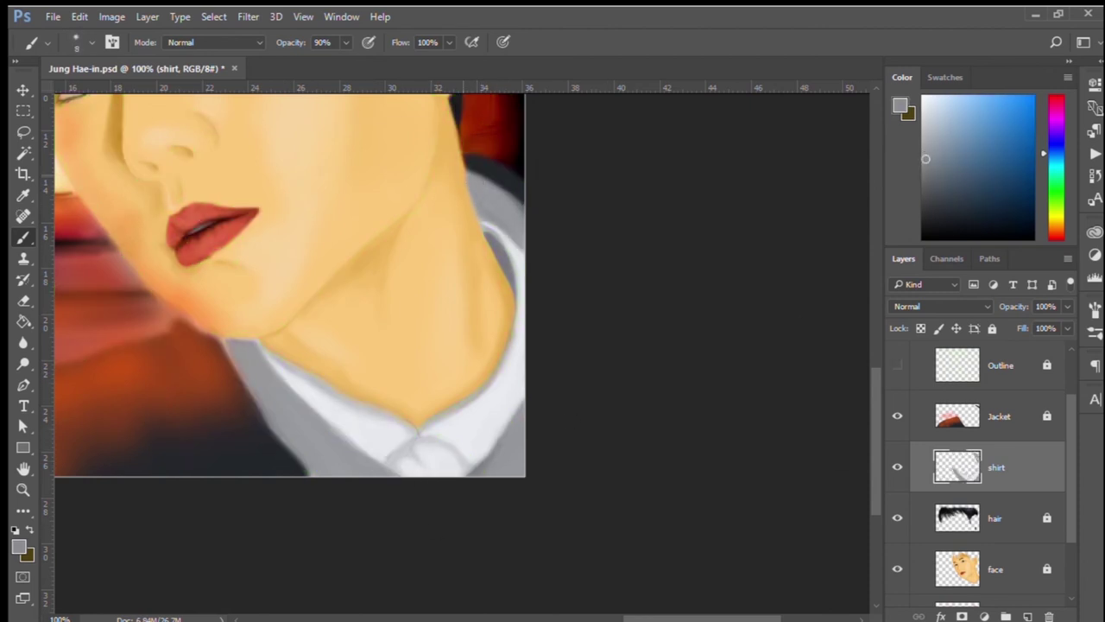
alt+click(514, 240)
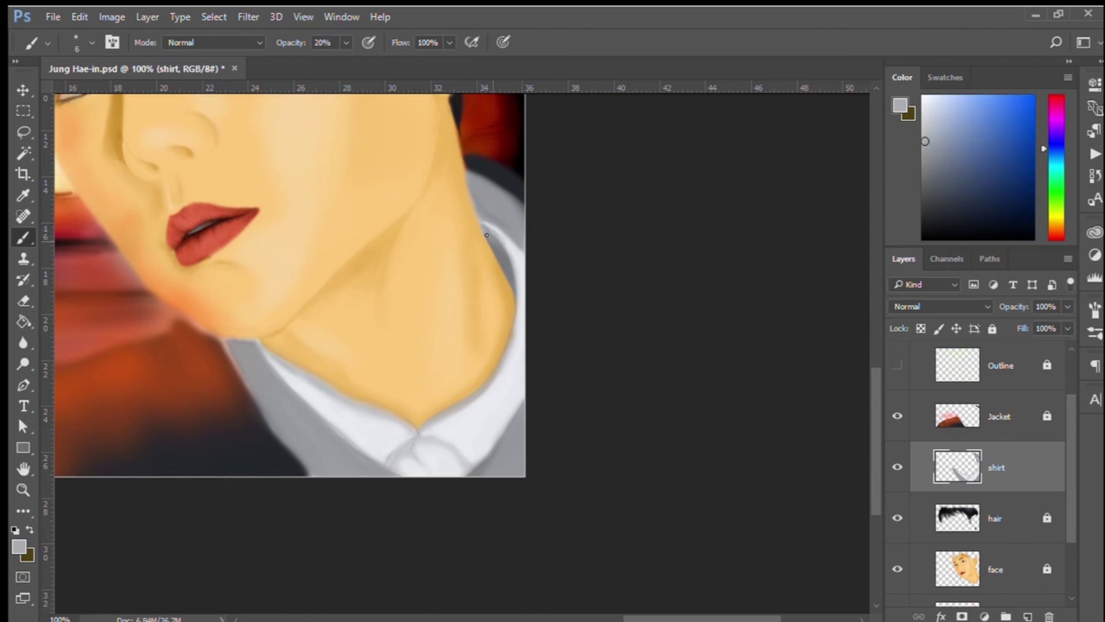
alt+click(497, 250)
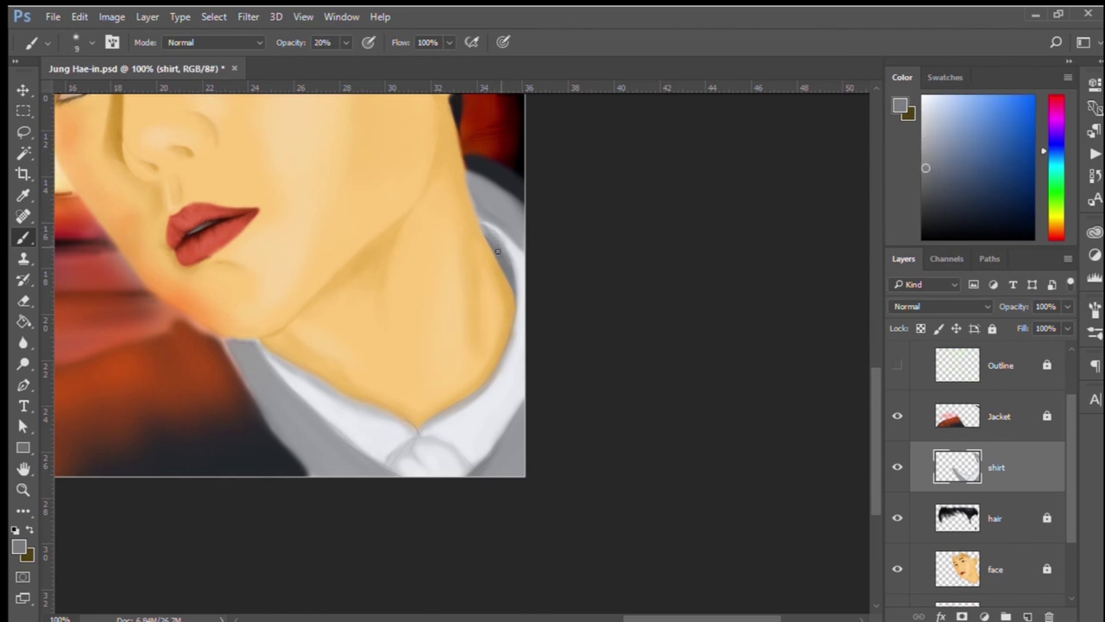
alt+click(510, 300)
key(bracketright)
key(bracketright)
key(bracketright)
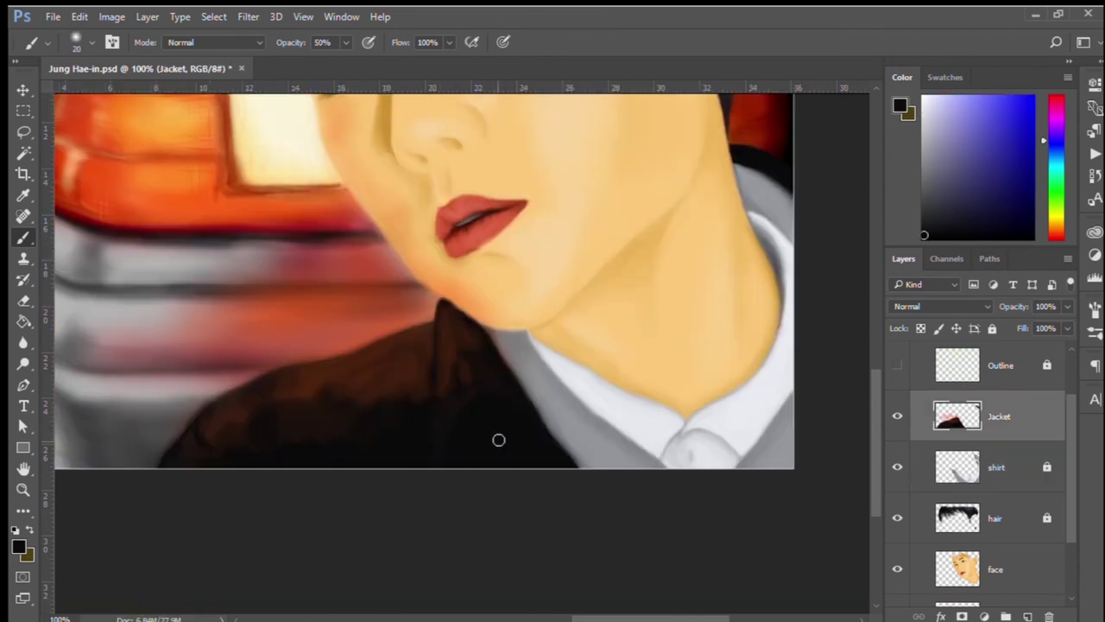
On the Jacket layer, sample near-black from the jacket and adjust brush size and opacity
alt+click(479, 388)
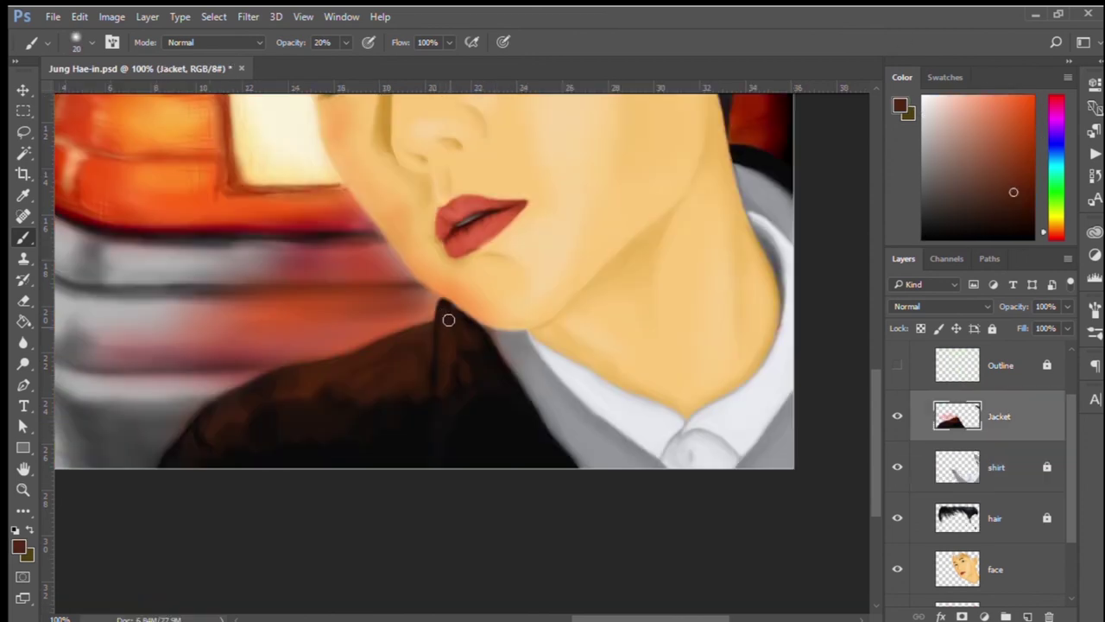
alt+click(228, 431)
key(5)
key(bracketleft)
key(bracketleft)
key(bracketleft)
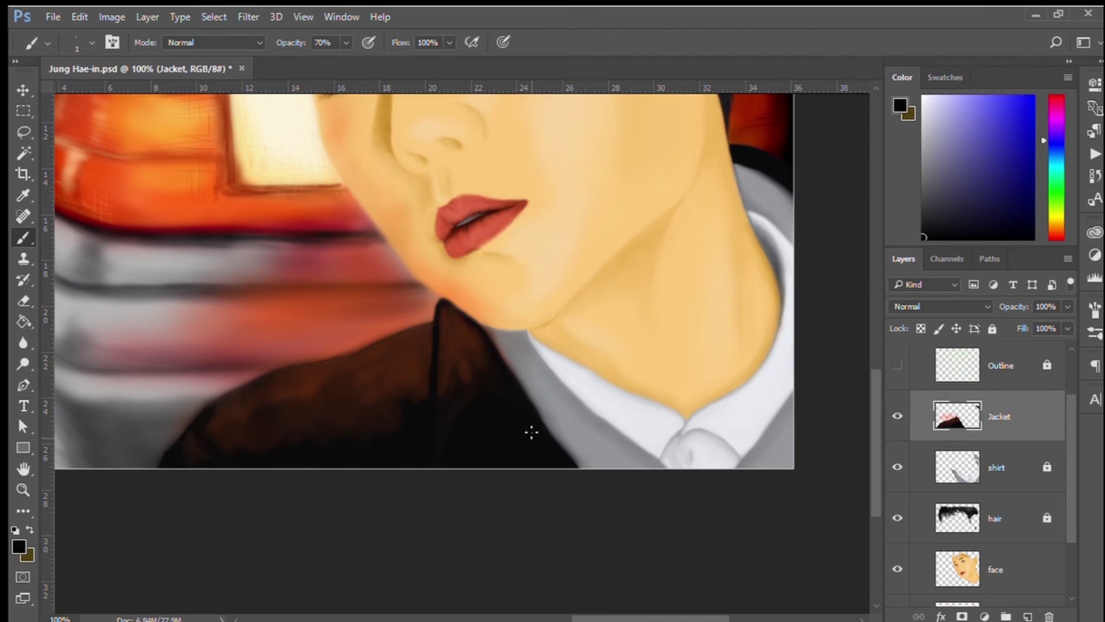
alt+click(476, 444)
key(bracketright)
key(bracketright)
key(bracketright)
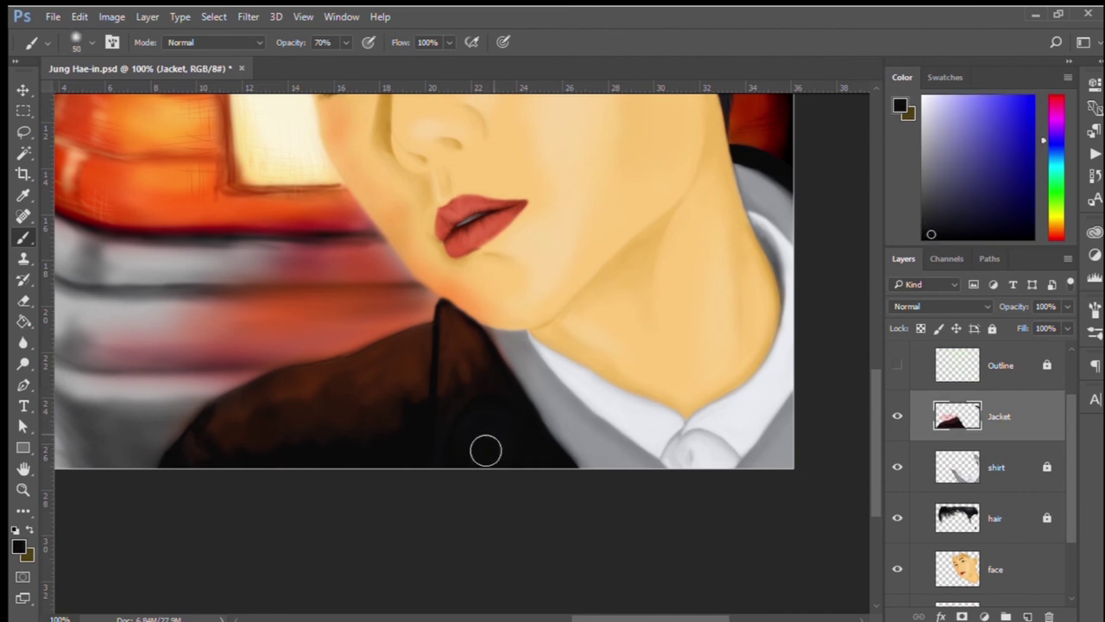
key(4)
key(bracketleft)
key(bracketleft)
key(bracketleft)
Paint a darker near-black stroke on the jacket at 70% opacity with a 25 px brush
alt+click(443, 331)
key(bracketright)
key(bracketright)
key(bracketright)
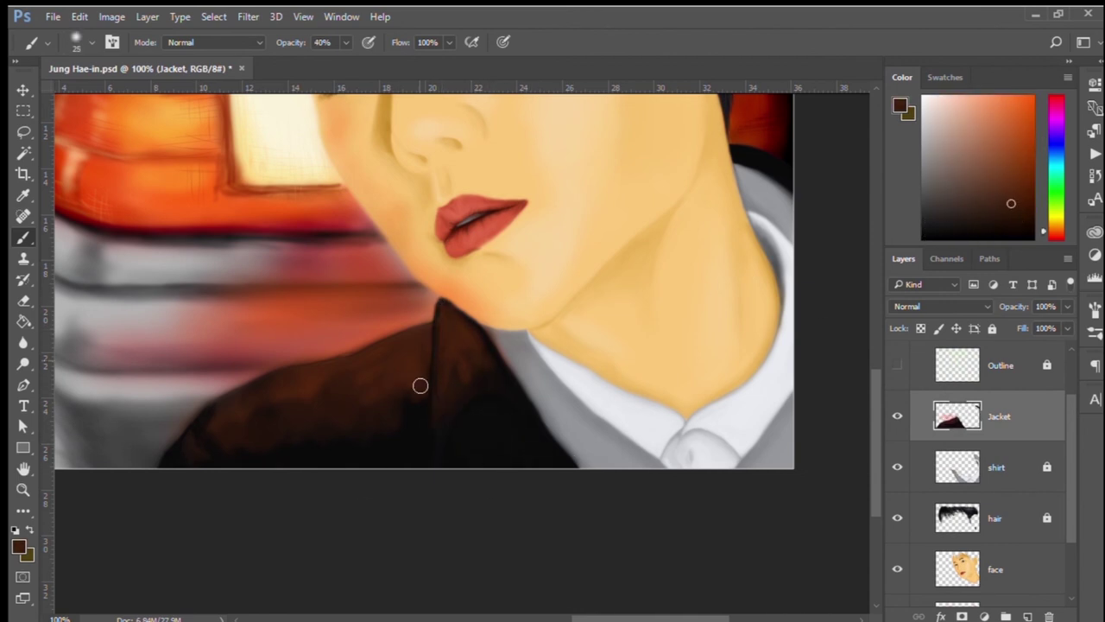
alt+click(317, 423)
alt+click(493, 405)
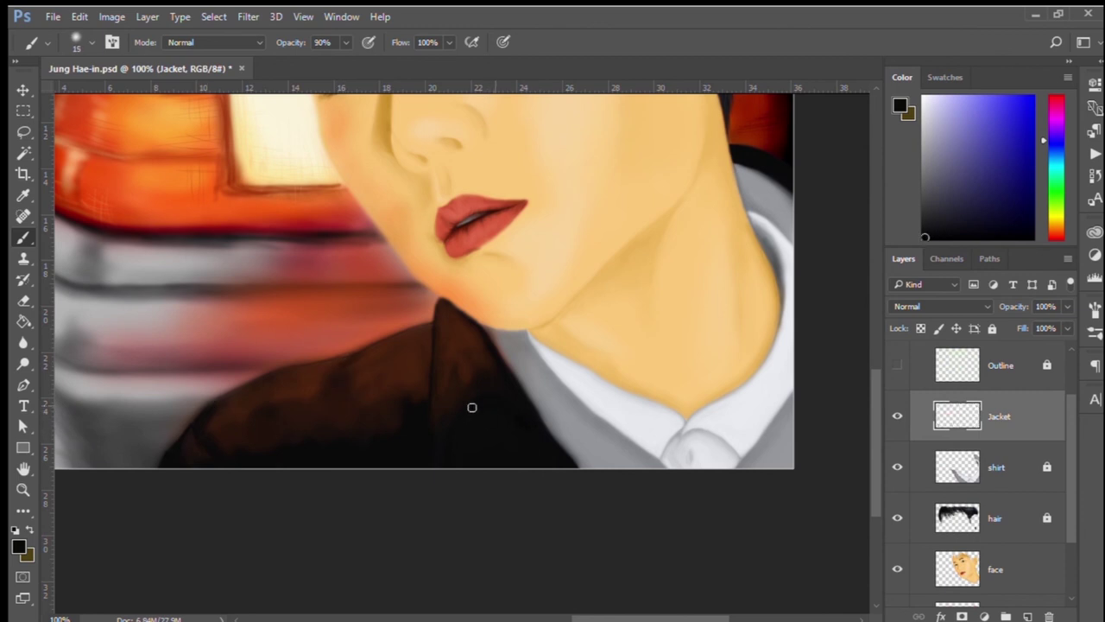
key(7)
key(bracketright)
key(bracketright)
drag(419, 406, 340, 466)
Show the outline lines and paint reddish-brown strokes across the jacket's upper left at 20%
click(897, 365)
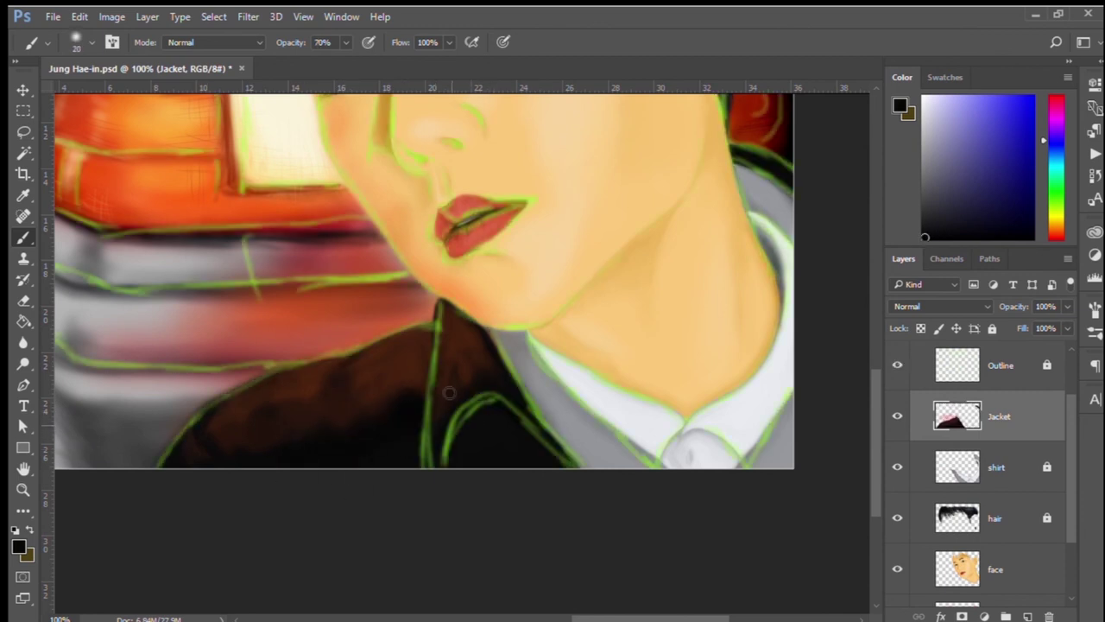
key(bracketleft)
key(2)
alt+click(443, 338)
key(bracketright)
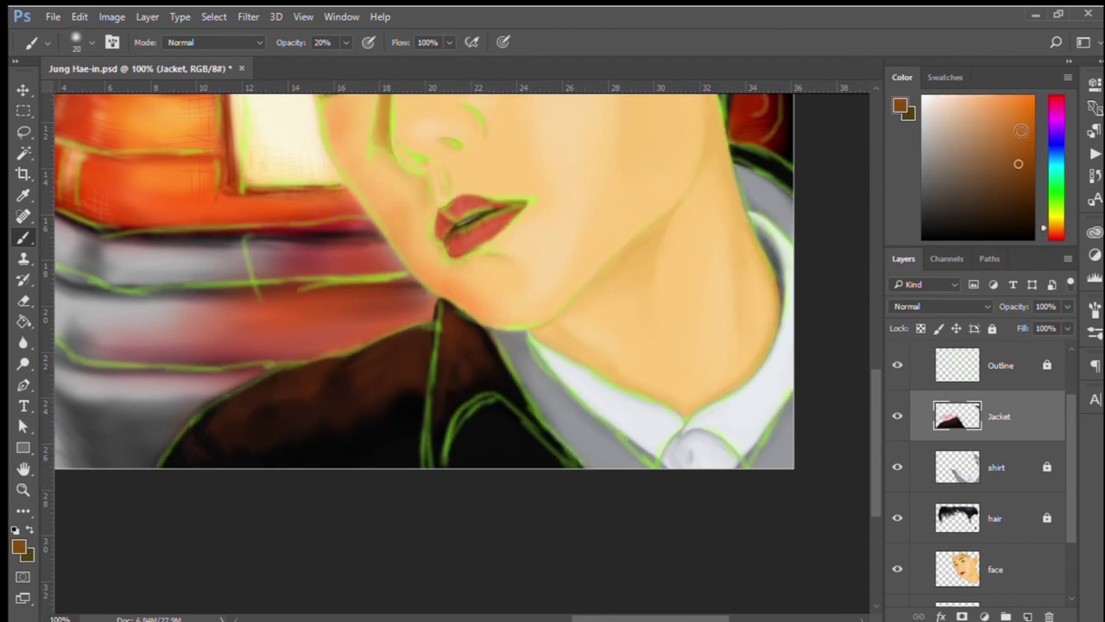
mouse_move(427, 341)
mouse_down()
mouse_move(320, 405)
mouse_move(414, 350)
mouse_up()
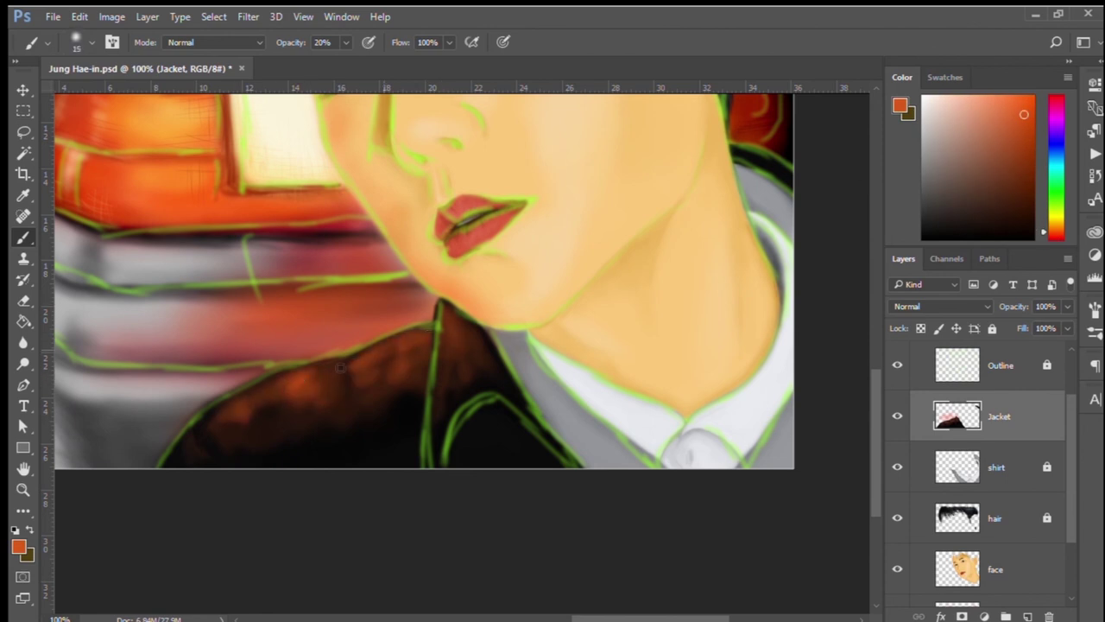
Darken the jacket shoulder and upper-left area with dark brown at 40% opacity
alt+click(397, 385)
key(4)
drag(302, 393, 414, 363)
drag(313, 375, 219, 423)
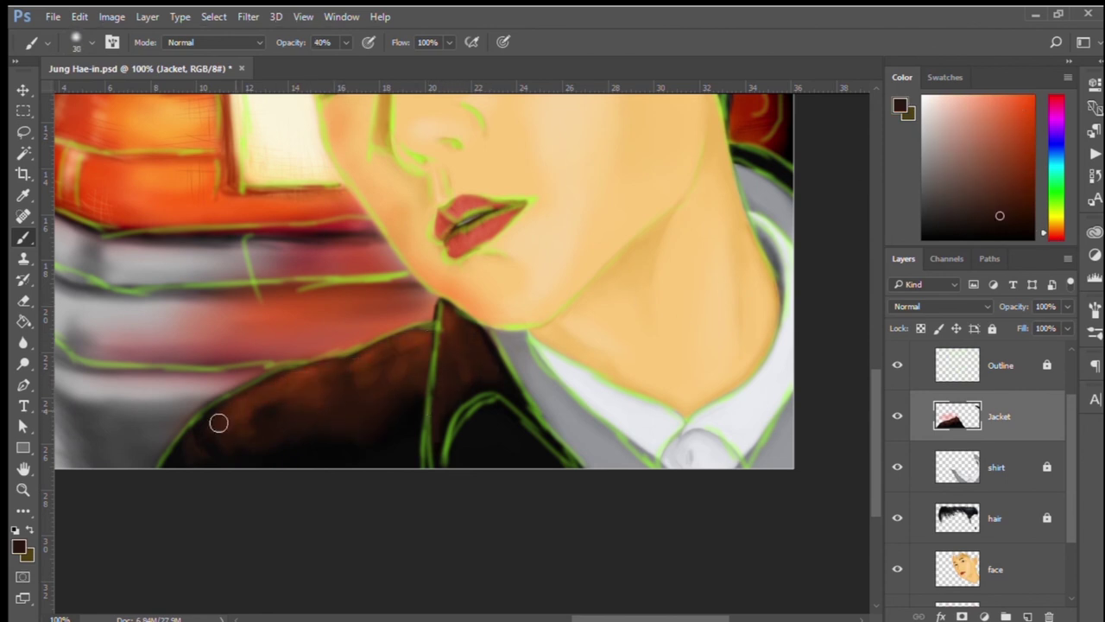
Sample near-black, hide the outline lines, shift the view, and pick a red hue with a 25 px brush
alt+click(320, 461)
key(bracketleft)
key(bracketleft)
key(bracketleft)
click(897, 364)
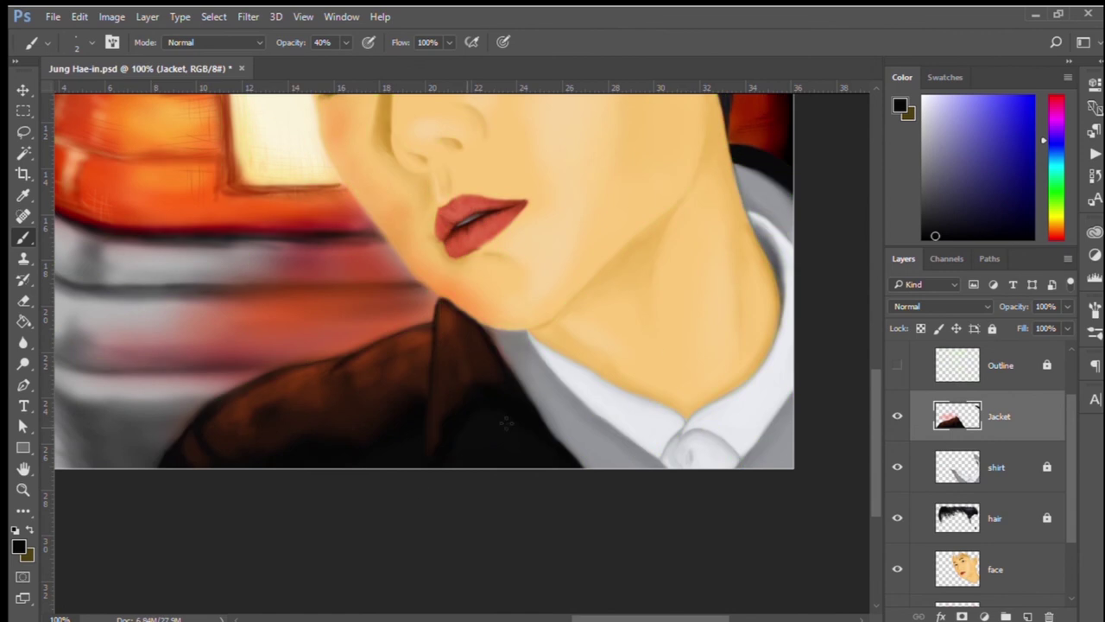
drag(495, 428, 592, 371)
alt+click(592, 371)
key(bracketright)
key(bracketright)
key(bracketright)
Paint lighter brown highlights across the jacket shoulder at 80% opacity
alt+click(564, 360)
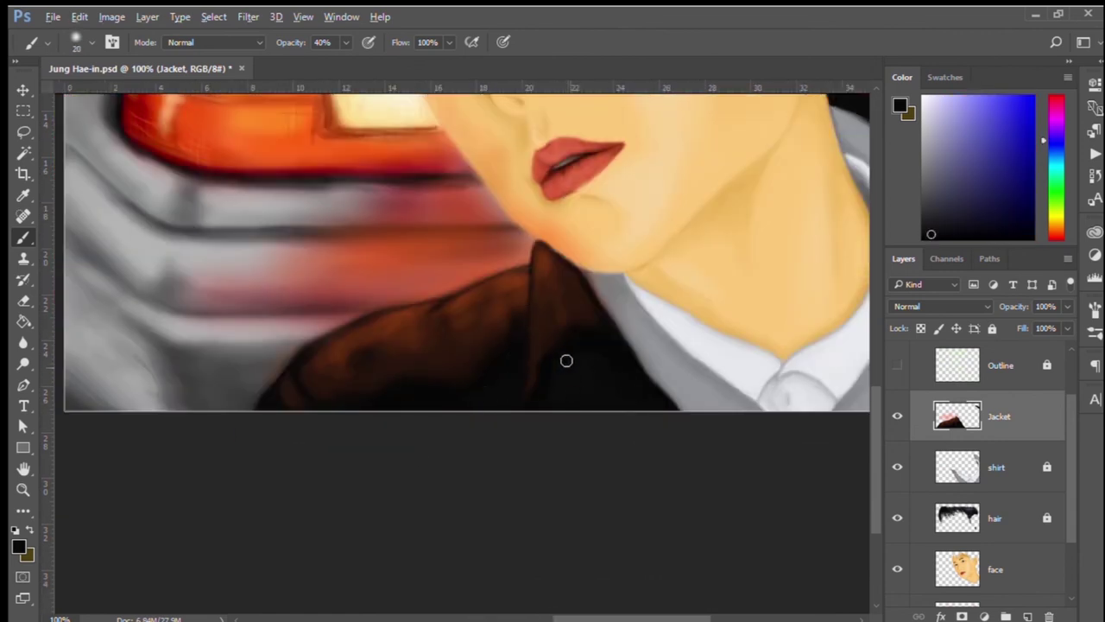
key(bracketleft)
alt+click(335, 383)
key(bracketleft)
key(bracketleft)
key(bracketleft)
key(8)
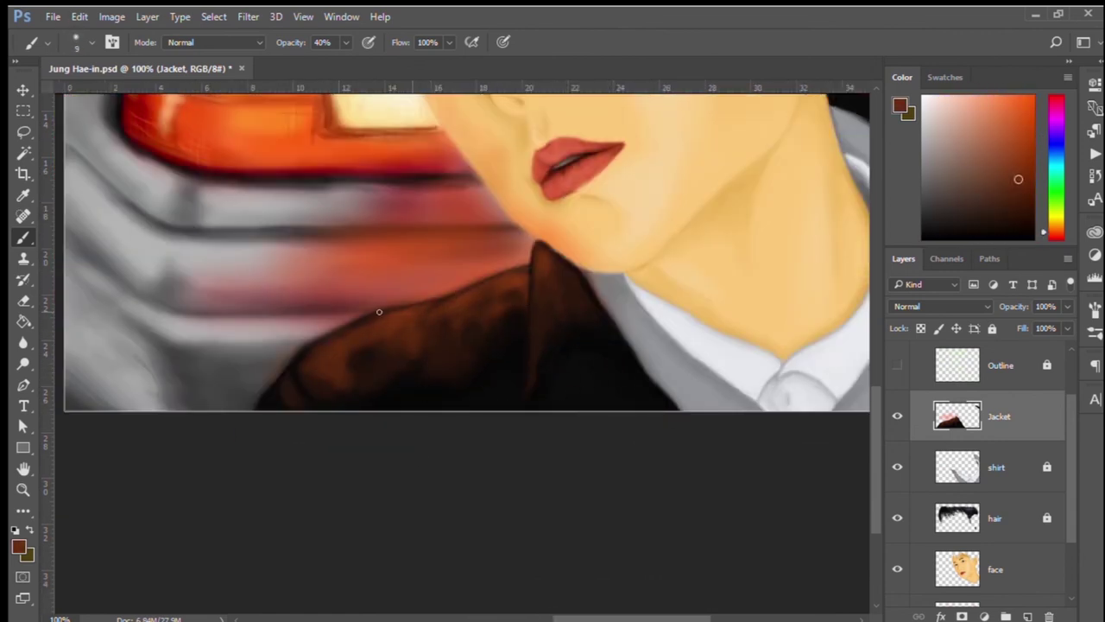
alt+click(358, 323)
drag(365, 321, 523, 276)
Pick a darker brown and near-black at 20% opacity, briefly using the Eraser
alt+click(523, 276)
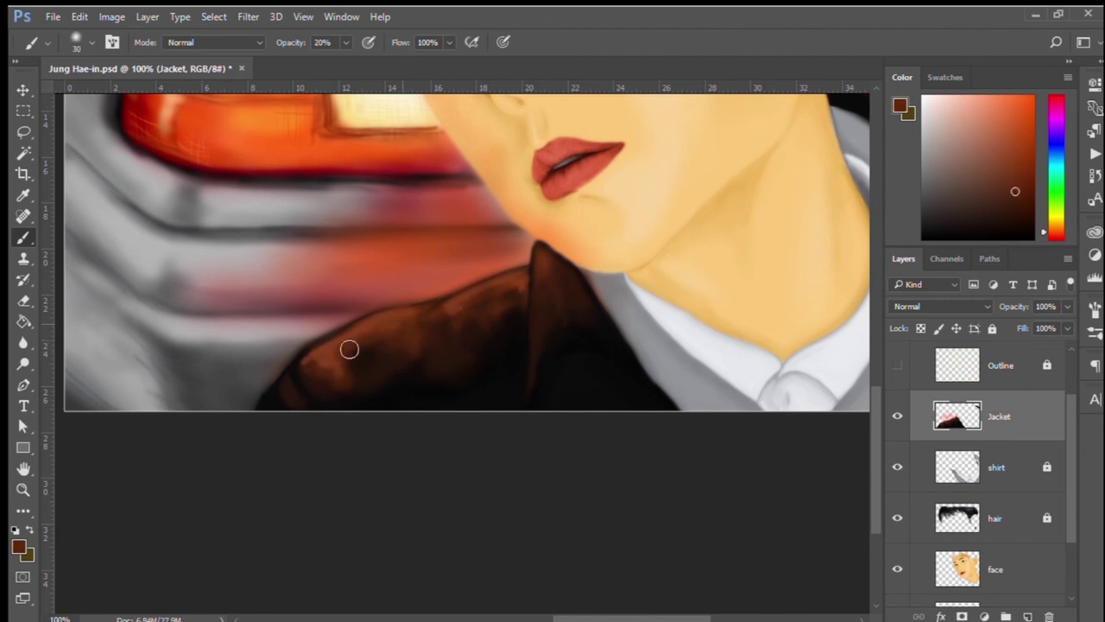
key(2)
key(bracketright)
key(bracketright)
key(bracketright)
alt+click(498, 374)
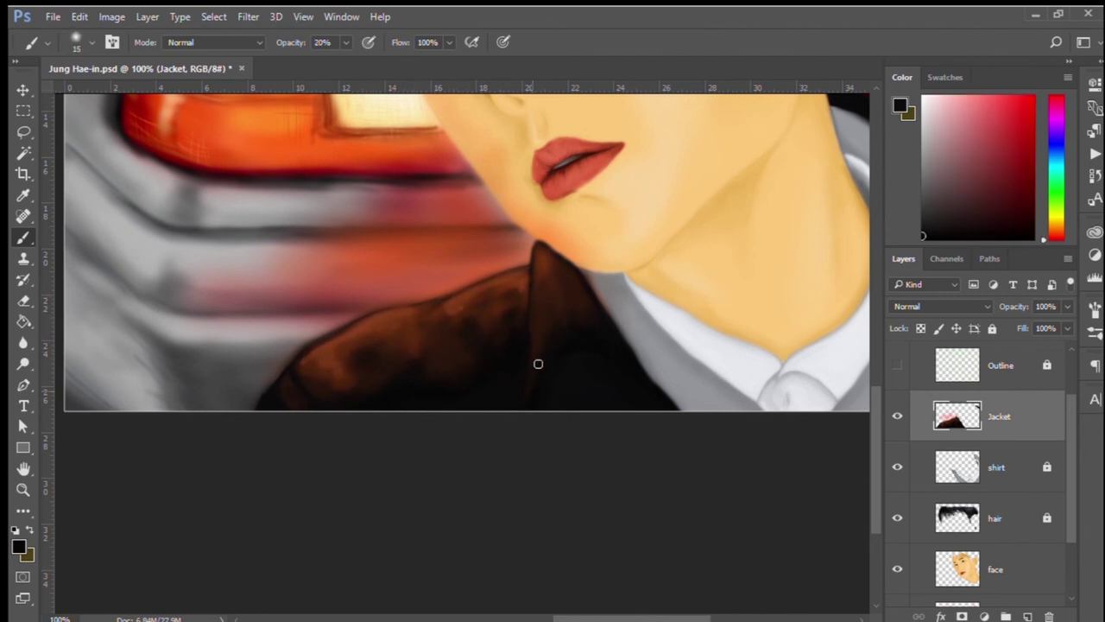
key(e)
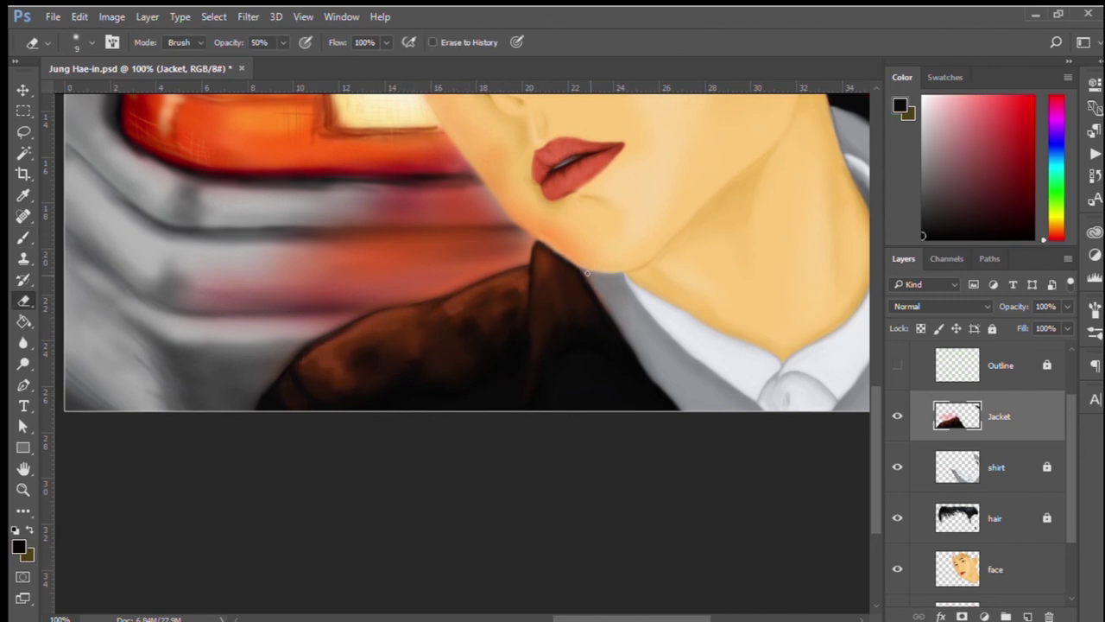
key(b)
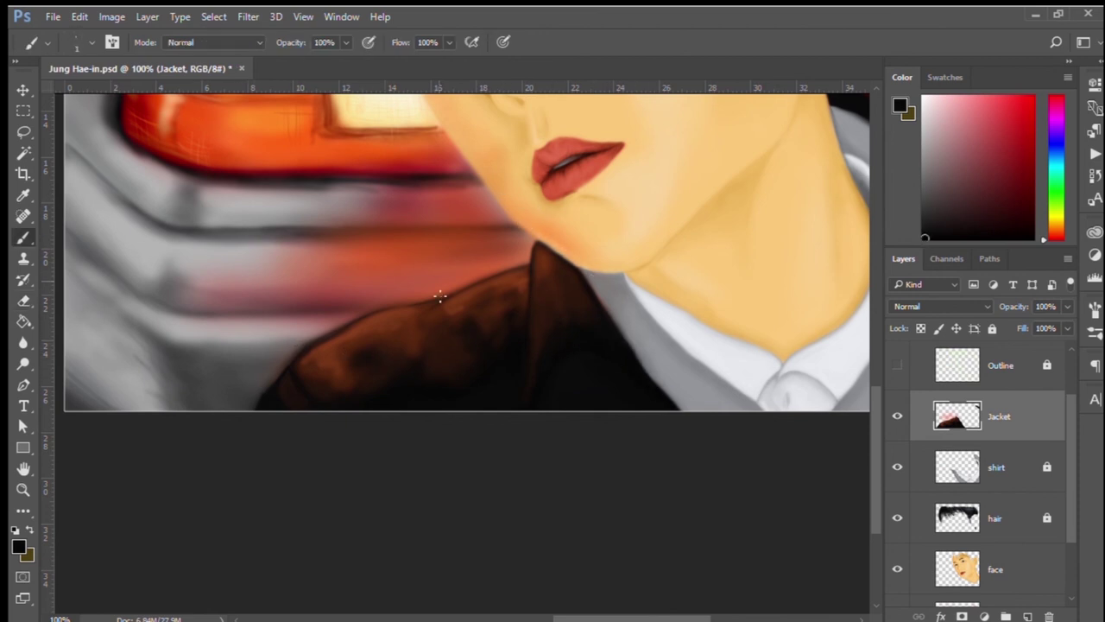
Paint a lighter brown stroke along the jacket collar with a 15 px brush
alt+click(322, 355)
key(bracketright)
key(bracketright)
key(bracketright)
drag(534, 298, 550, 269)
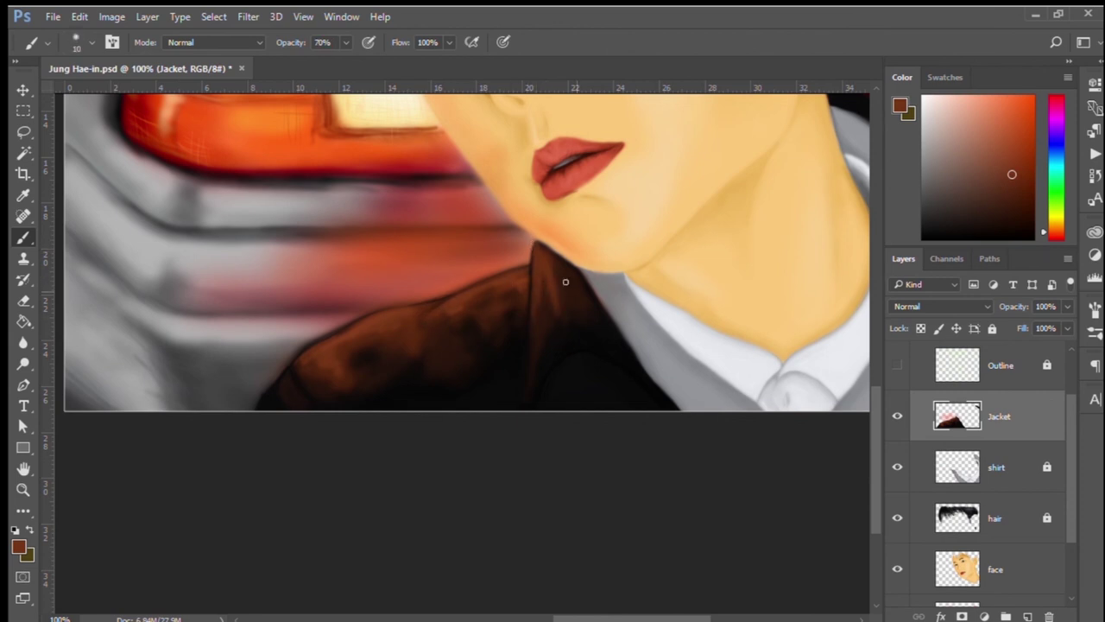
alt+click(462, 277)
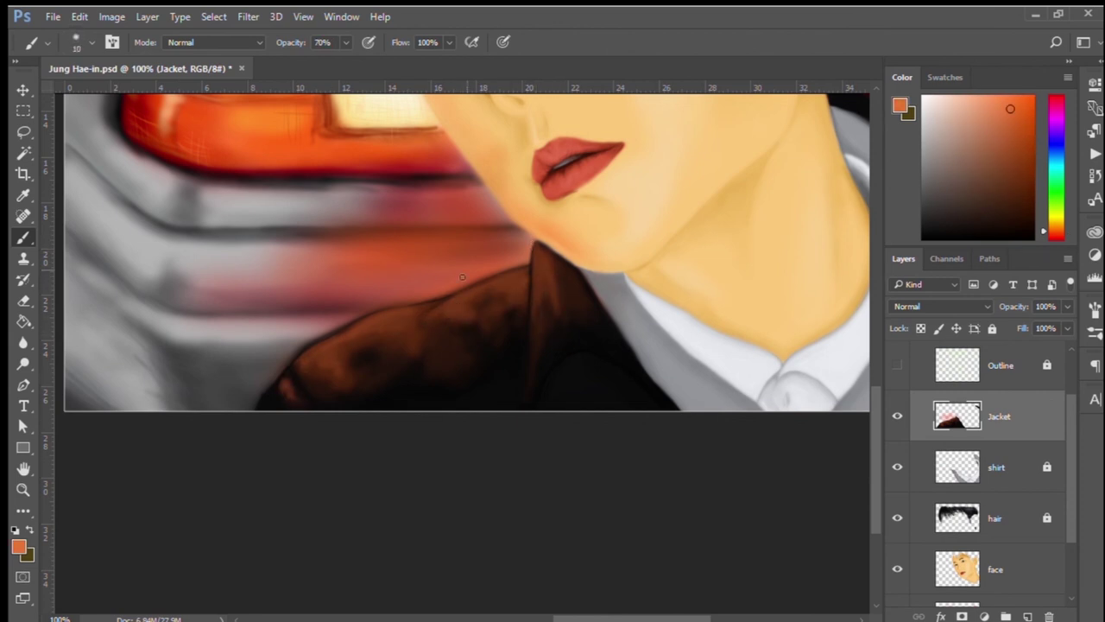
Sample dark brown and near-black shadow tones from the jacket, sizing the brush between 5 and 40
alt+click(324, 366)
alt+click(596, 313)
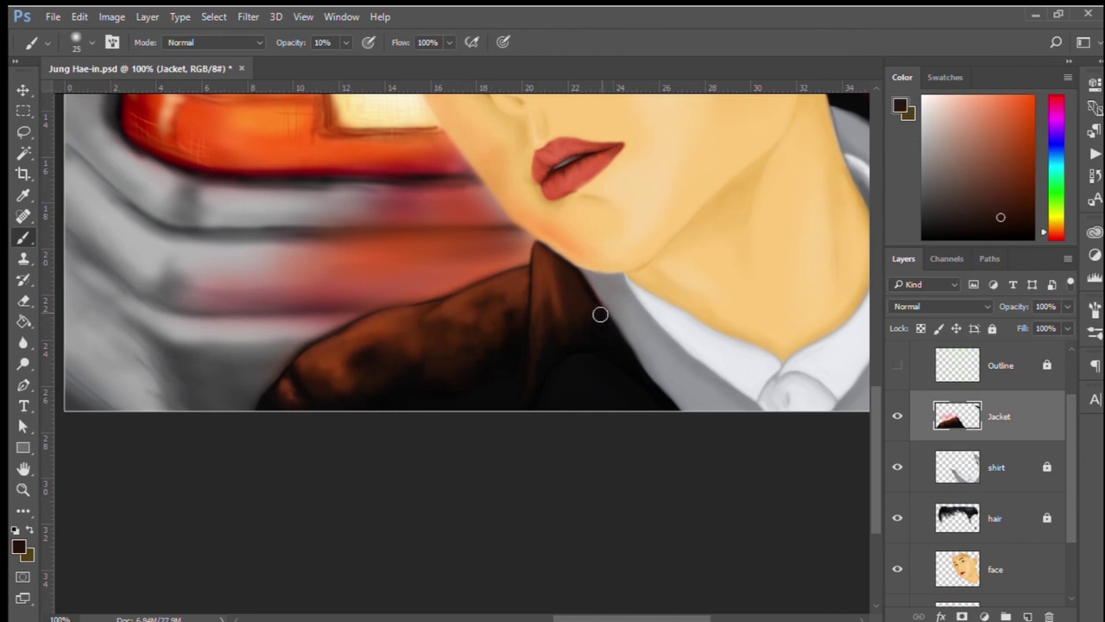
key(bracketleft)
key(bracketleft)
key(bracketleft)
alt+click(434, 309)
key(bracketleft)
key(bracketleft)
key(bracketleft)
key(bracketright)
key(bracketright)
key(bracketright)
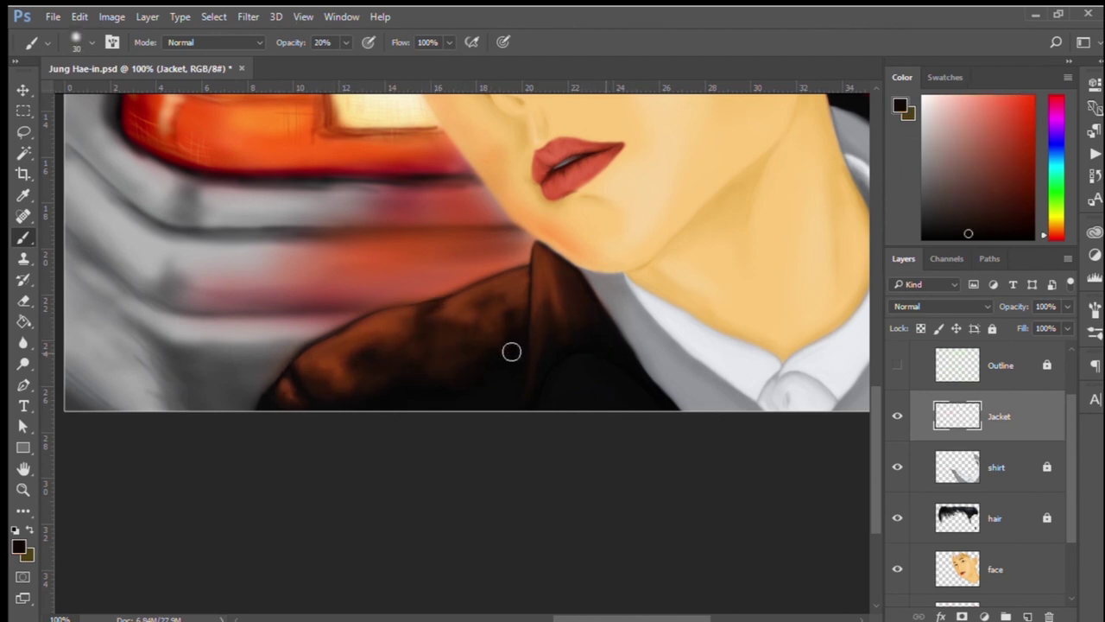
alt+click(466, 347)
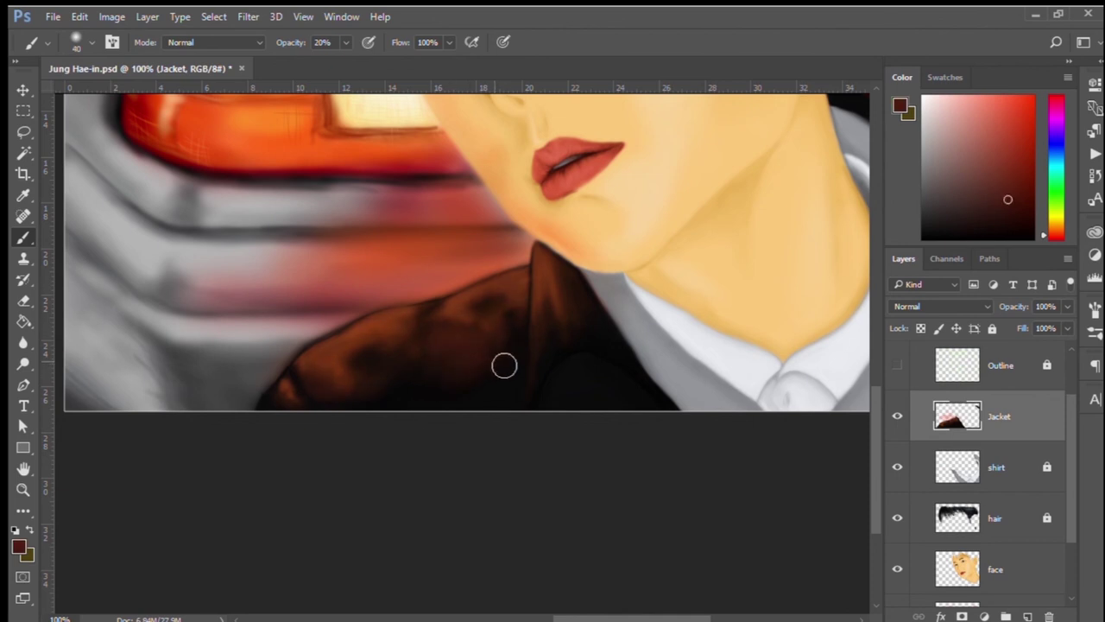